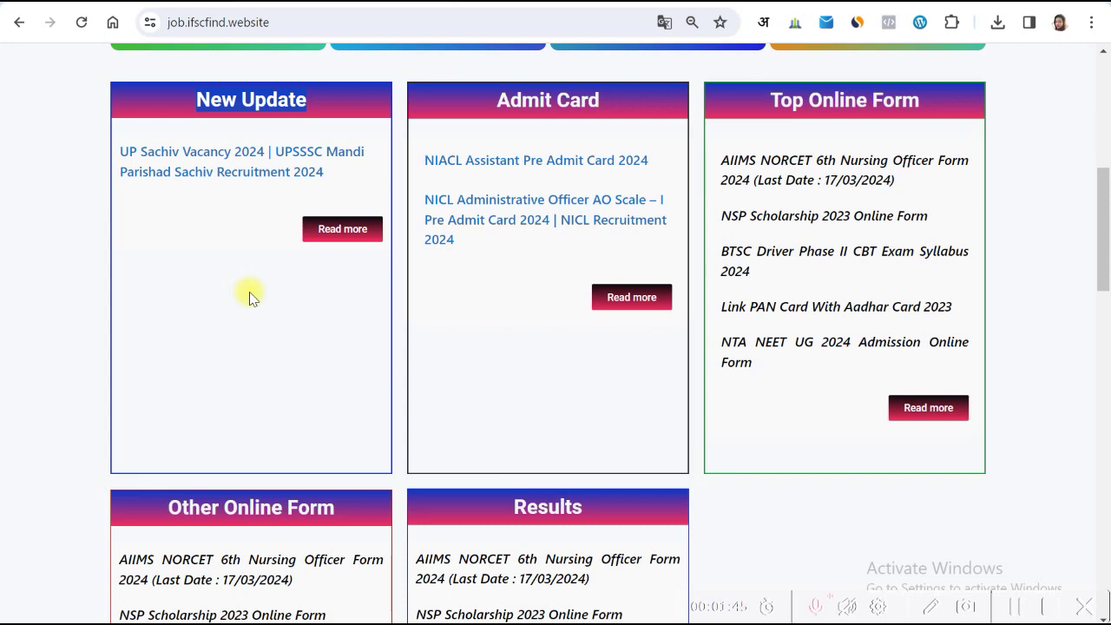
Examine the job portal demo homepage, from the New Update and Admit Card boxes down to the page footer.
{"action": "scroll", "coordinate": [251, 295], "scroll_direction": "down", "scroll_amount": 6}
{"action": "scroll", "coordinate": [520, 222], "scroll_direction": "down", "scroll_amount": 2}
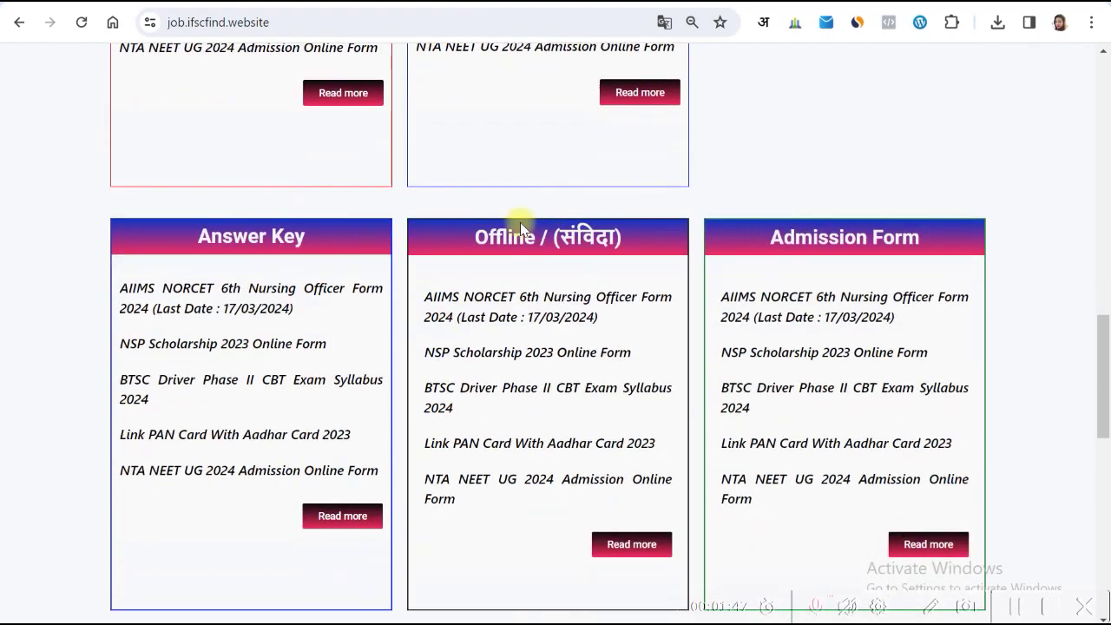
{"action": "scroll", "coordinate": [520, 222], "scroll_direction": "down", "scroll_amount": 8}
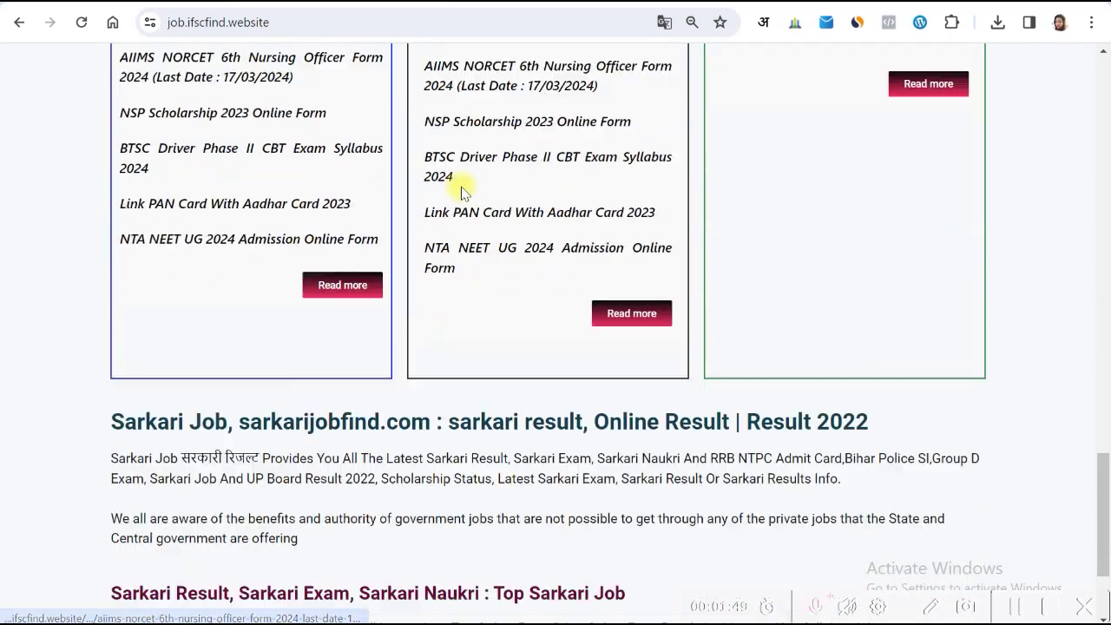
{"action": "scroll", "coordinate": [295, 174], "scroll_direction": "up", "scroll_amount": 2}
{"action": "scroll", "coordinate": [404, 274], "scroll_direction": "down", "scroll_amount": 1}
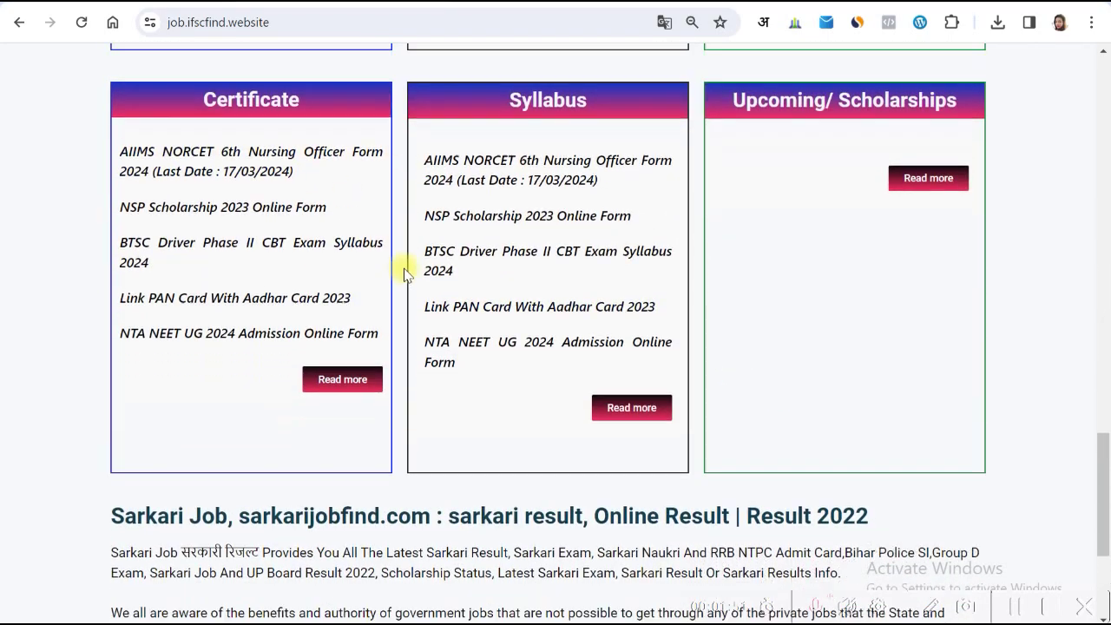
{"action": "scroll", "coordinate": [405, 274], "scroll_direction": "down", "scroll_amount": 2}
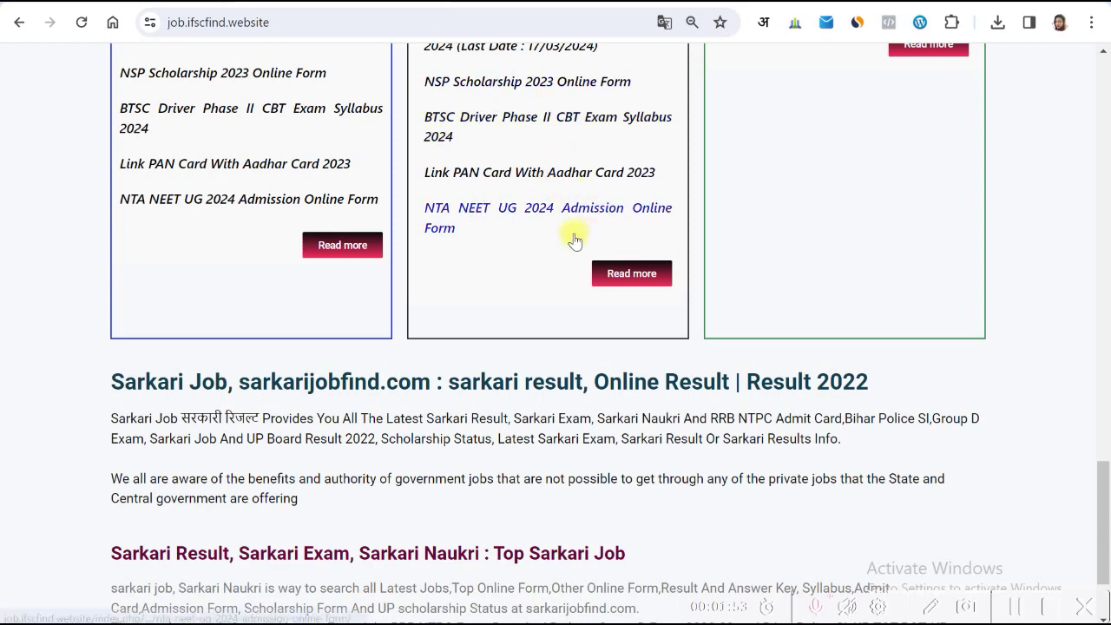
{"action": "scroll", "coordinate": [574, 239], "scroll_direction": "down", "scroll_amount": 2}
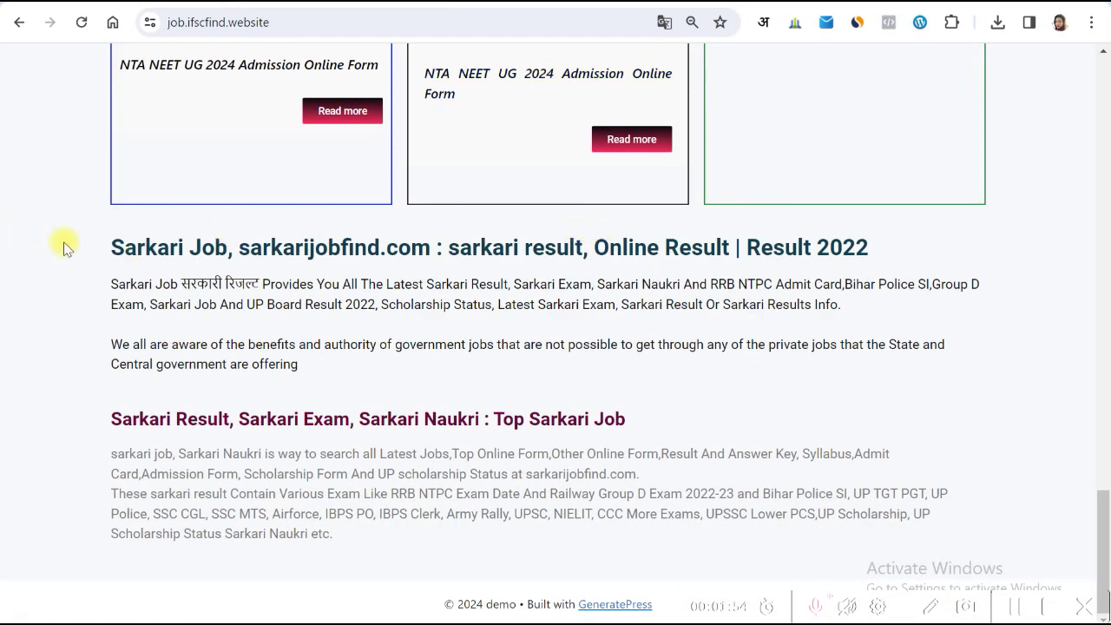
Read the Sarkari Job description text near the end of the homepage, then return to the page header.
{"action": "left_click_drag", "start_coordinate": [119, 245], "coordinate": [665, 422]}
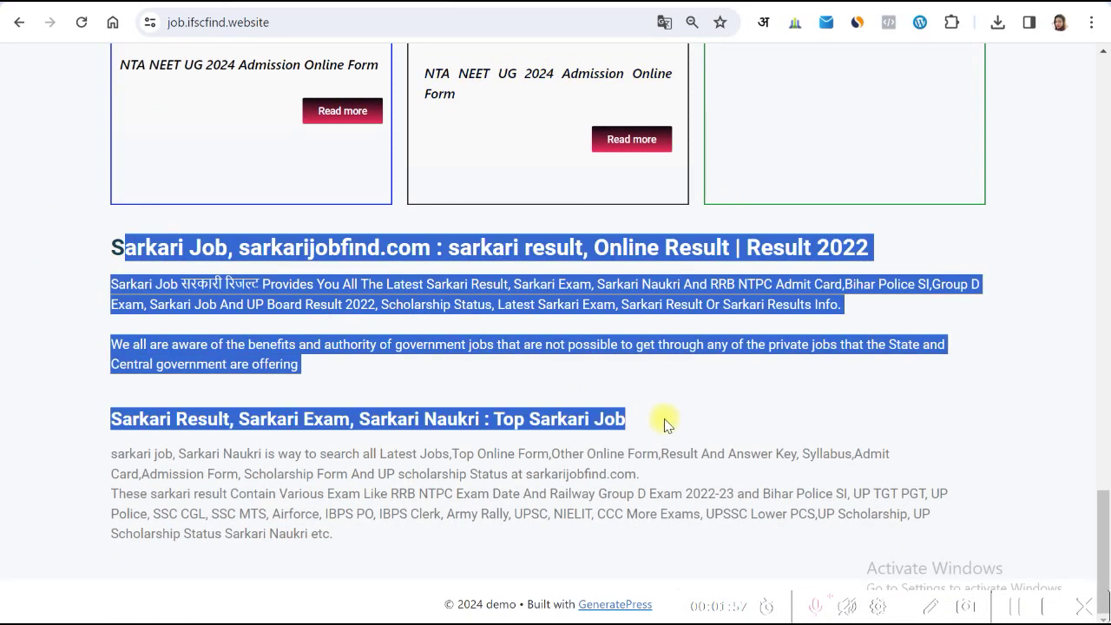
{"action": "left_click", "coordinate": [546, 384]}
{"action": "left_click_drag", "start_coordinate": [284, 284], "coordinate": [469, 343]}
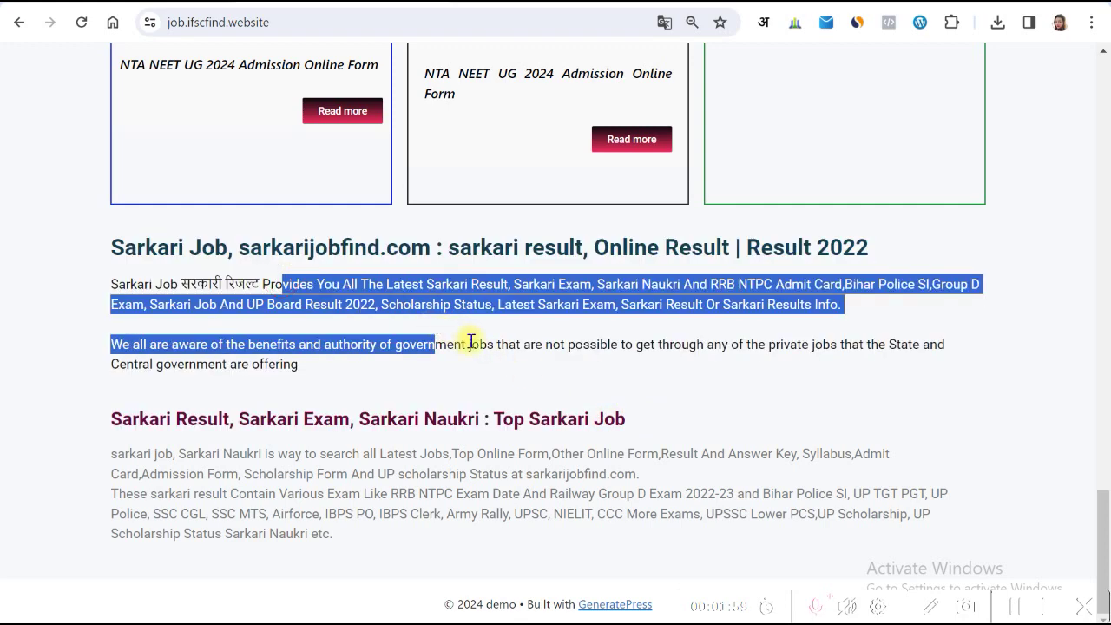
{"action": "left_click", "coordinate": [466, 342]}
{"action": "left_click_drag", "start_coordinate": [384, 286], "coordinate": [469, 309]}
{"action": "left_click", "coordinate": [342, 332]}
{"action": "left_click_drag", "start_coordinate": [261, 249], "coordinate": [383, 341]}
{"action": "left_click", "coordinate": [383, 341]}
{"action": "left_click_drag", "start_coordinate": [357, 284], "coordinate": [462, 367]}
{"action": "left_click", "coordinate": [464, 382]}
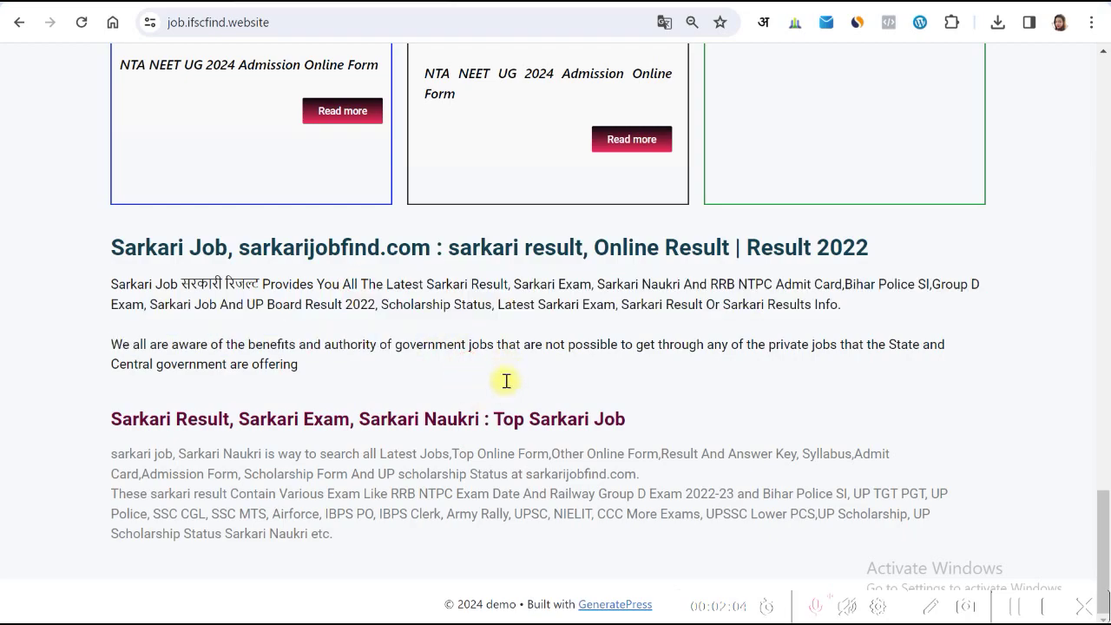
{"action": "scroll", "coordinate": [502, 386], "scroll_direction": "up", "scroll_amount": 10}
{"action": "scroll", "coordinate": [500, 386], "scroll_direction": "up", "scroll_amount": 10}
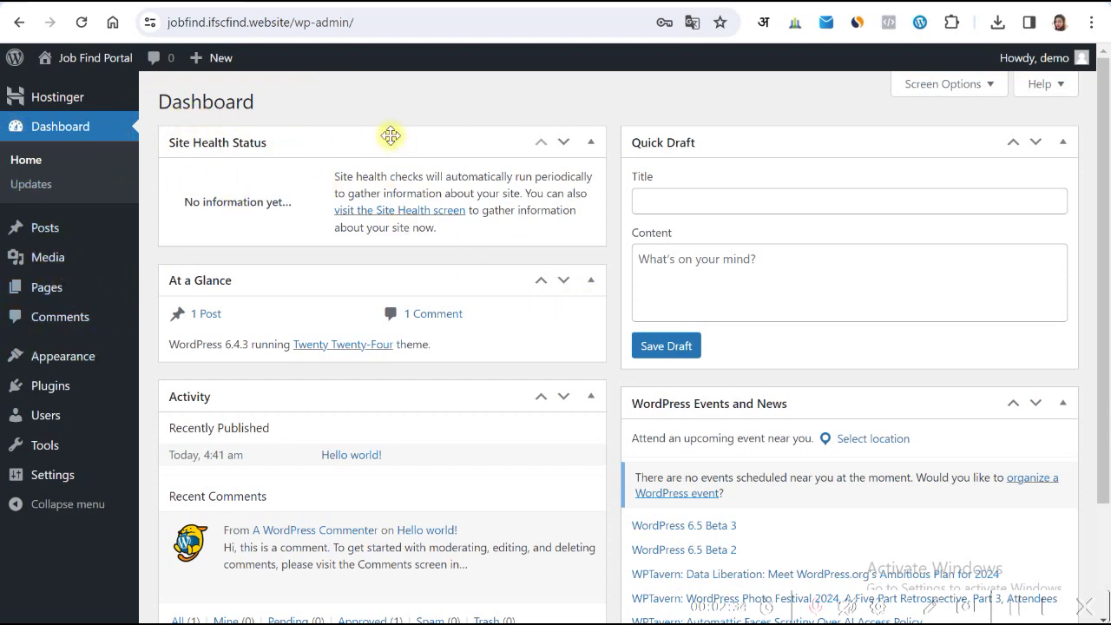
{"action": "left_click_drag", "start_coordinate": [159, 101], "coordinate": [343, 100]}
{"action": "left_click", "coordinate": [371, 117]}
{"action": "left_click_drag", "start_coordinate": [156, 102], "coordinate": [298, 104]}
{"action": "left_click", "coordinate": [306, 104]}
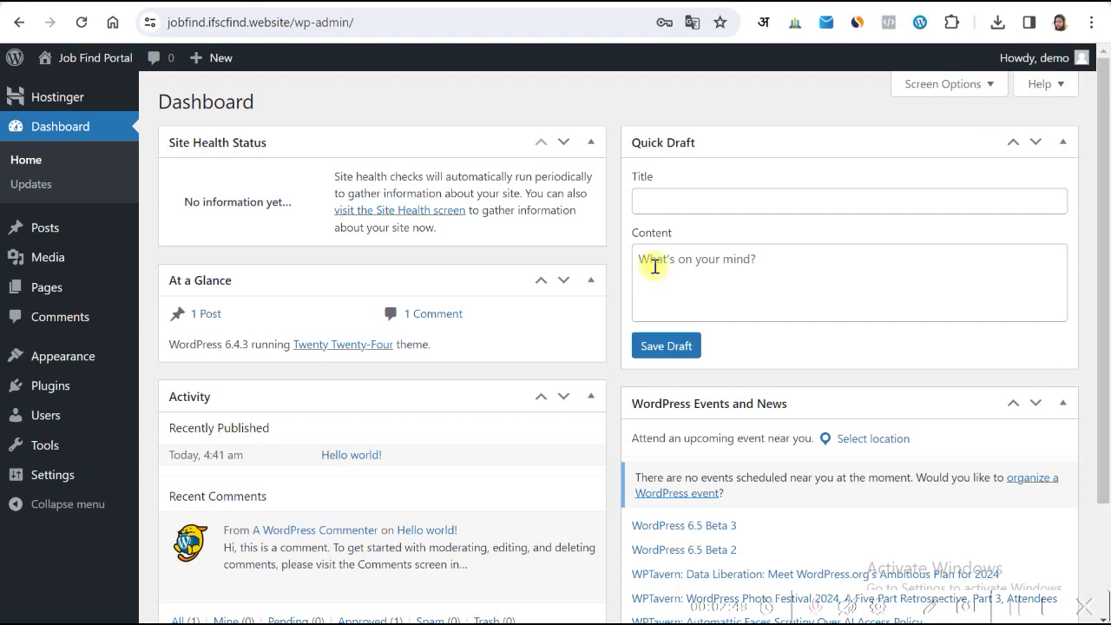
View the site's installed plugins and open the page for adding a new plugin.
{"action": "mouse_move", "coordinate": [120, 401]}
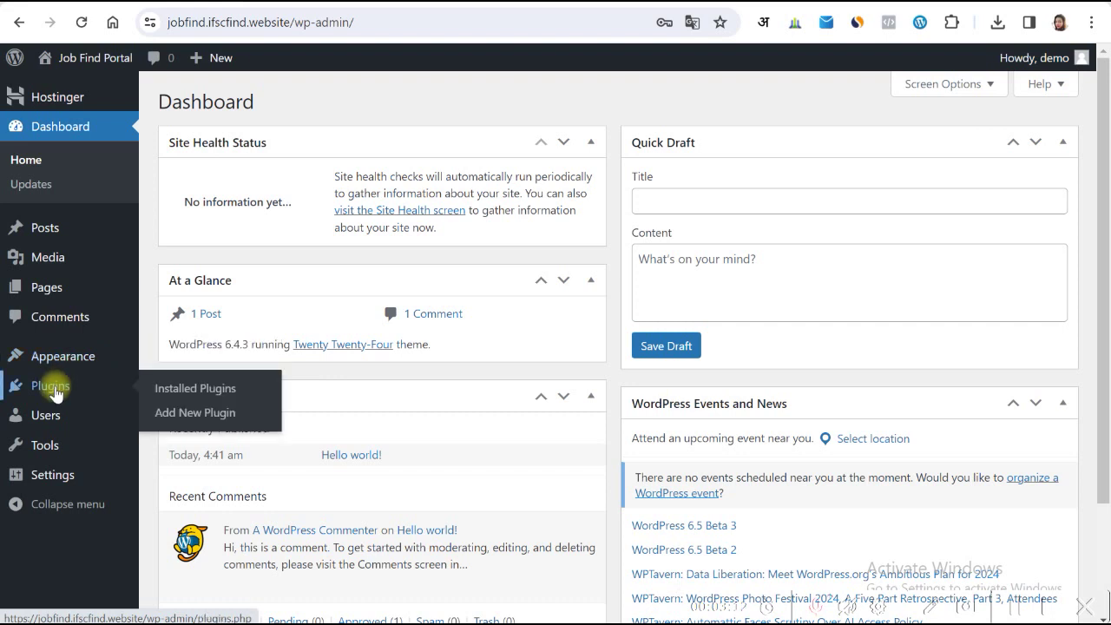
{"action": "left_click", "coordinate": [240, 390]}
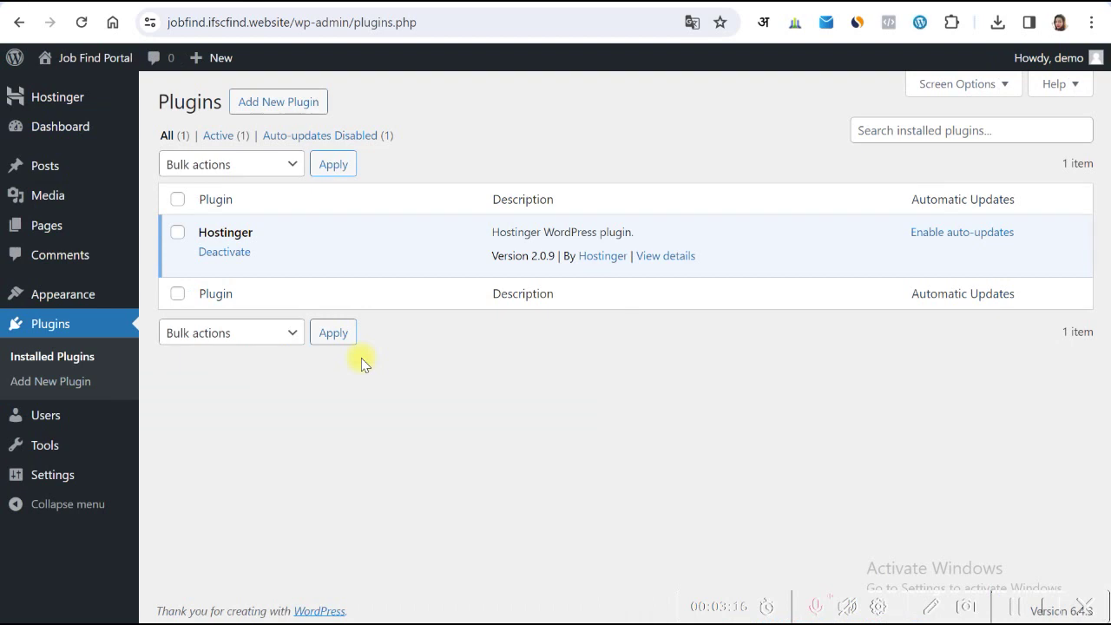
{"action": "key", "text": "Tab"}
{"action": "key", "text": "Return"}
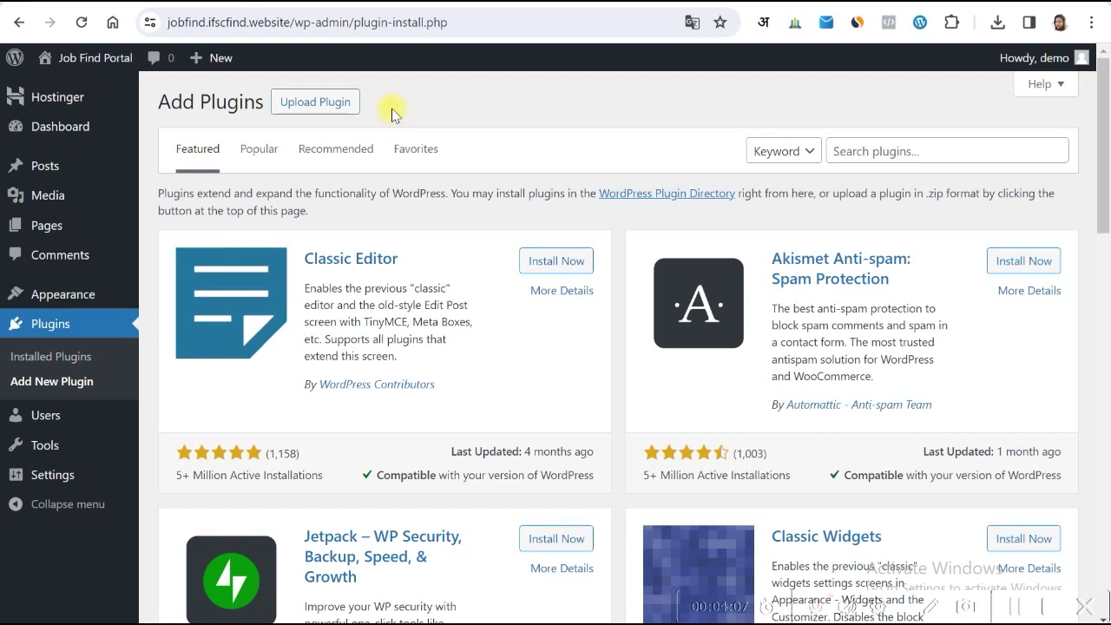
Upload elementor-pro_v3.19.3.zip from the Downloads folder as a plugin and start its installation.
{"action": "left_click", "coordinate": [308, 103]}
{"action": "left_click", "coordinate": [508, 258]}
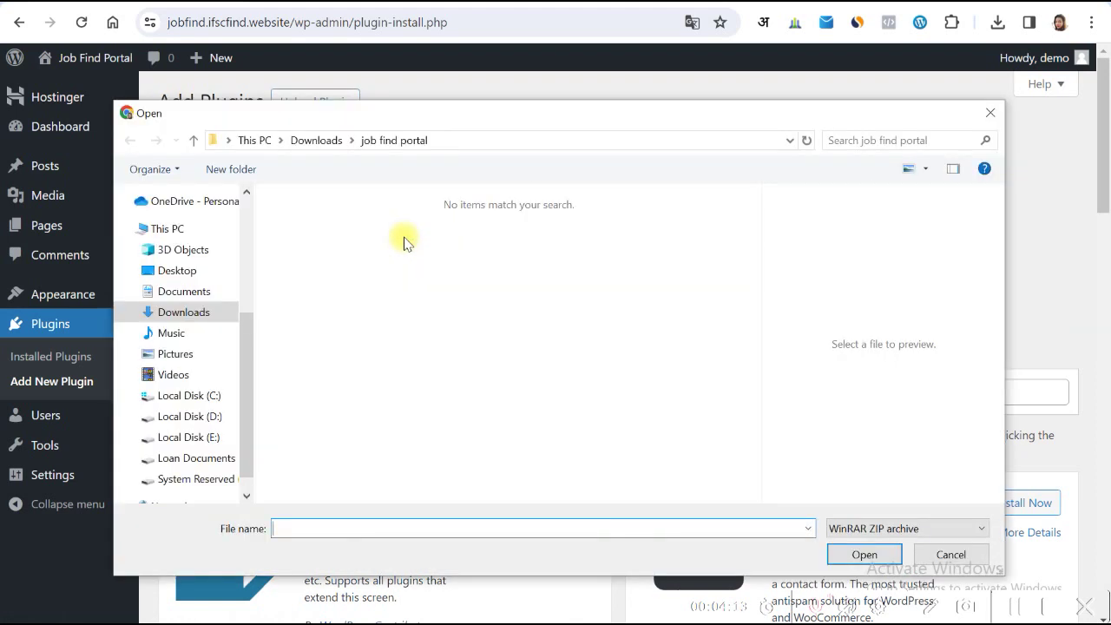
{"action": "left_click", "coordinate": [192, 314]}
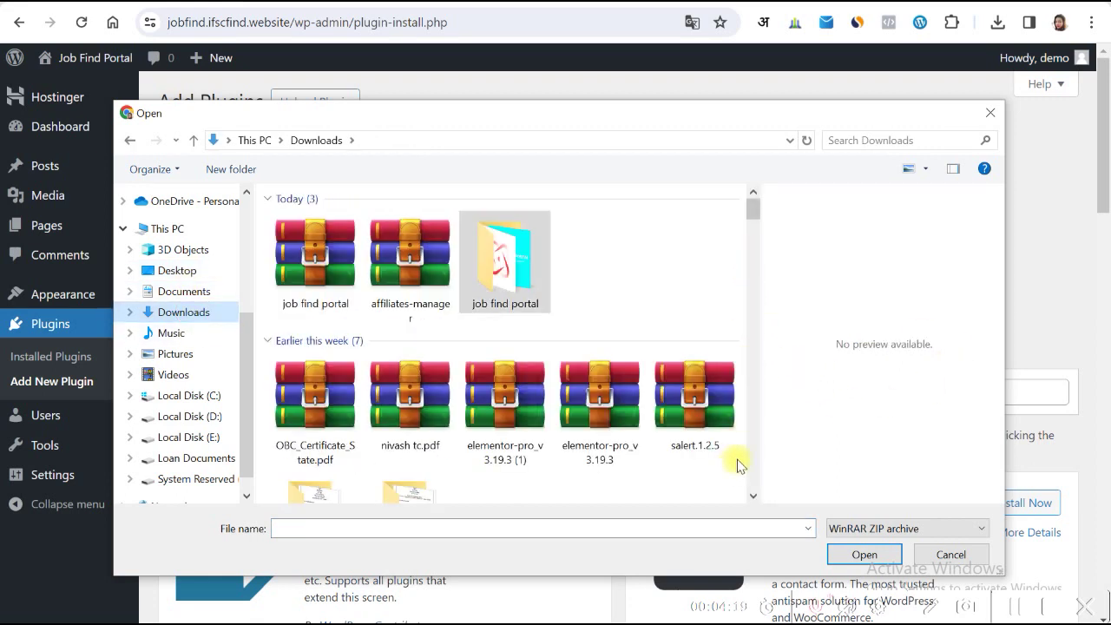
{"action": "left_click", "coordinate": [599, 410]}
{"action": "left_click", "coordinate": [865, 554]}
{"action": "left_click", "coordinate": [732, 258]}
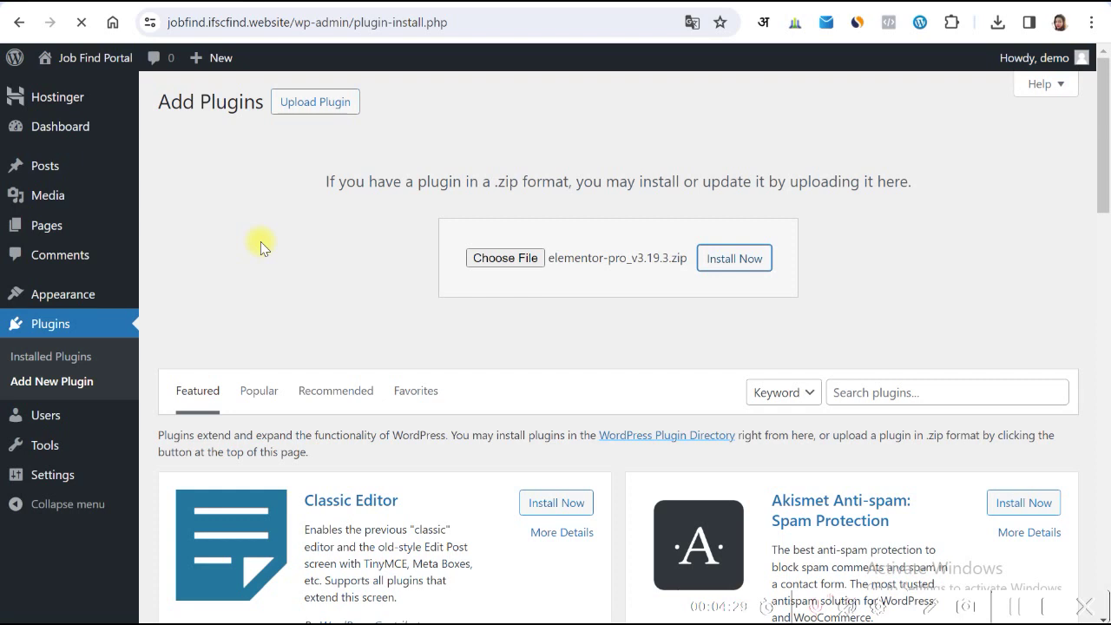
Look up dgtech agency in a new browser tab and open the dgtechagency.com website.
{"action": "key", "text": "ctrl+t"}
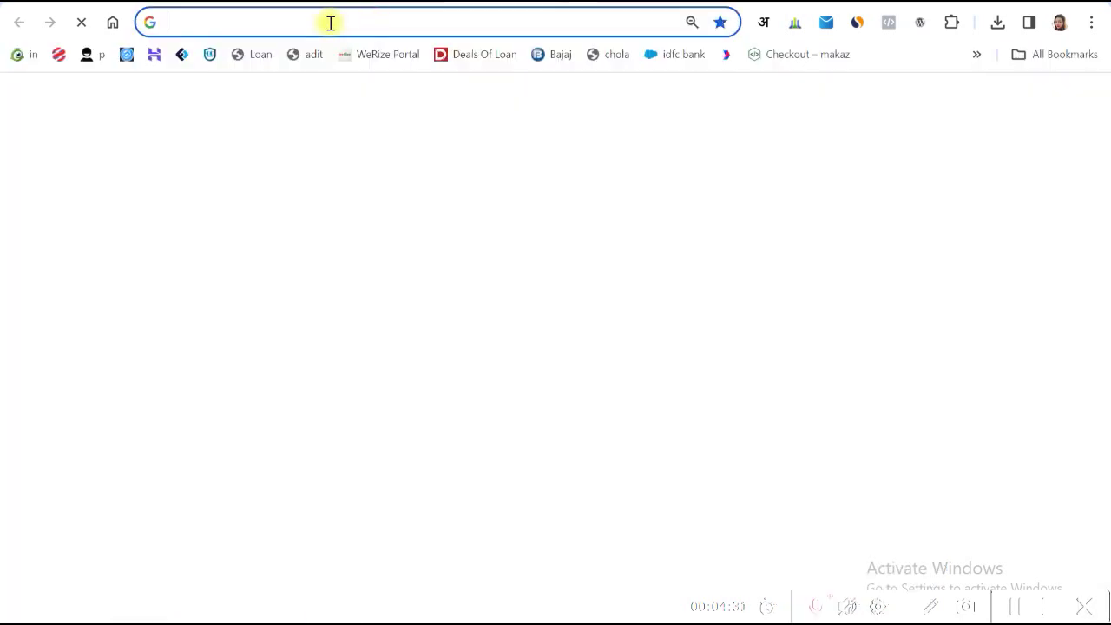
{"action": "left_click", "coordinate": [314, 25]}
{"action": "type", "text": "dg"}
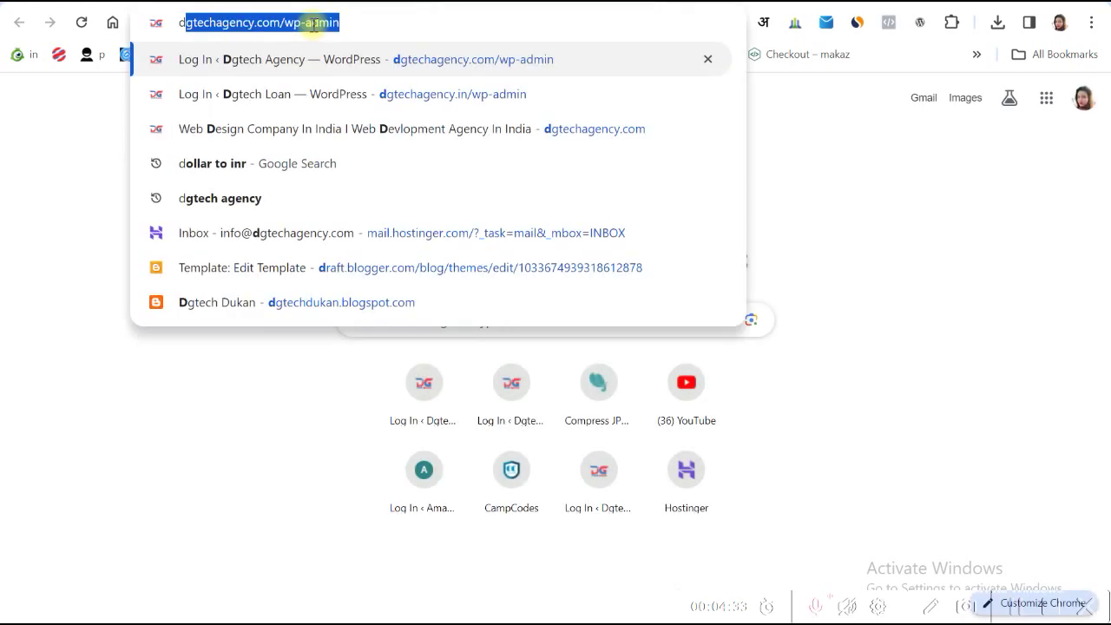
{"action": "key", "text": "Down"}
{"action": "key", "text": "Down"}
{"action": "key", "text": "Down"}
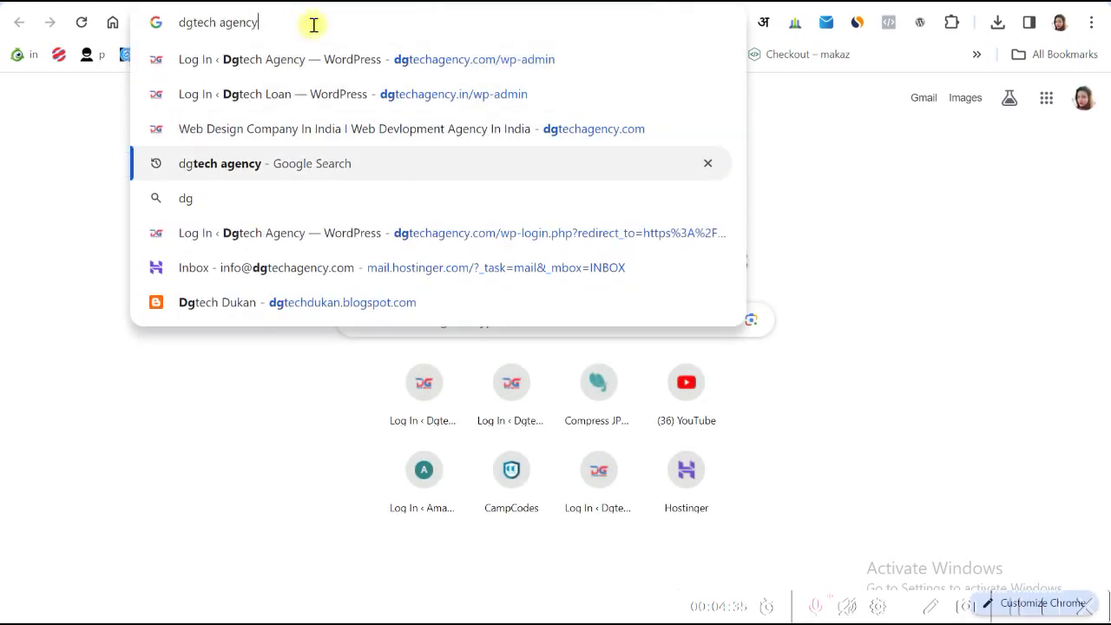
{"action": "key", "text": "Return"}
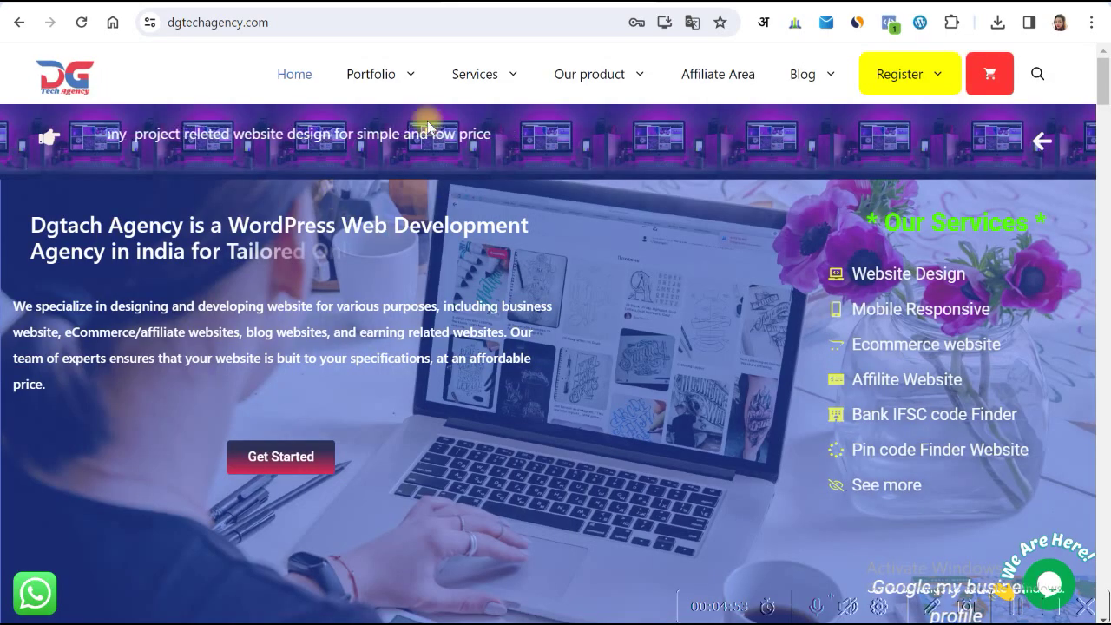
Download the Elementor Pro plugin from the WordPress plugin section of the site's portfolio downloads page.
{"action": "mouse_move", "coordinate": [401, 78]}
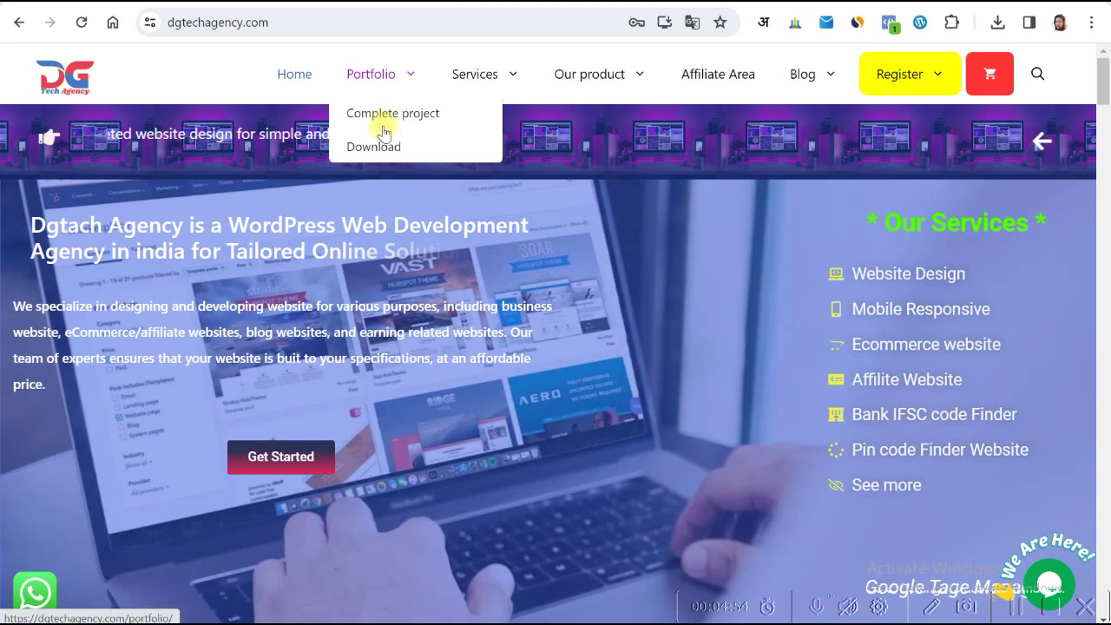
{"action": "left_click", "coordinate": [384, 131]}
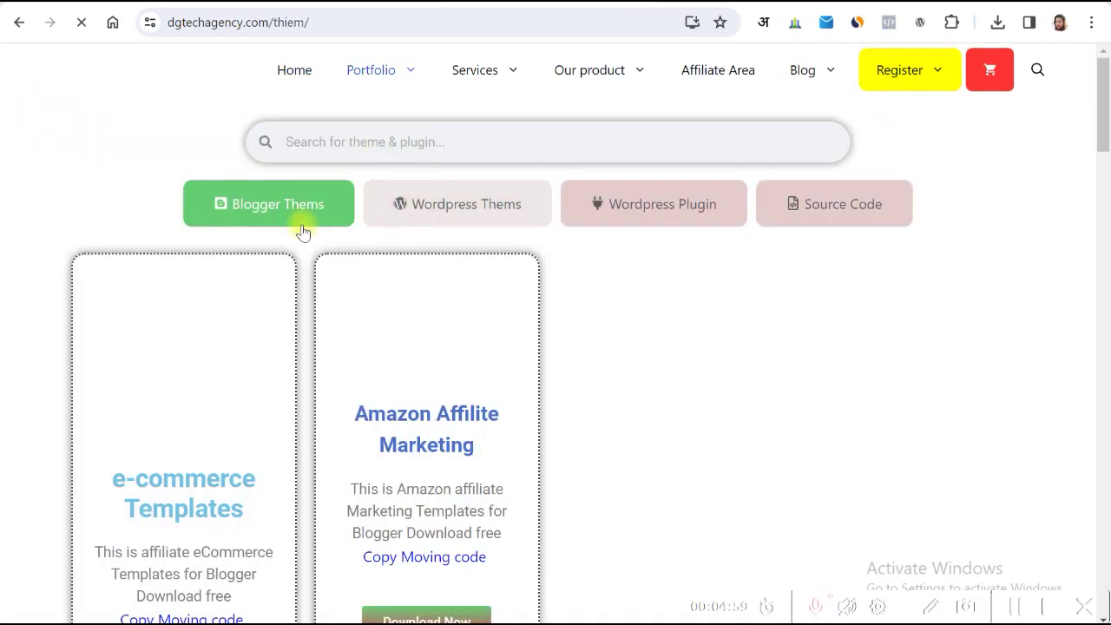
{"action": "left_click", "coordinate": [653, 216]}
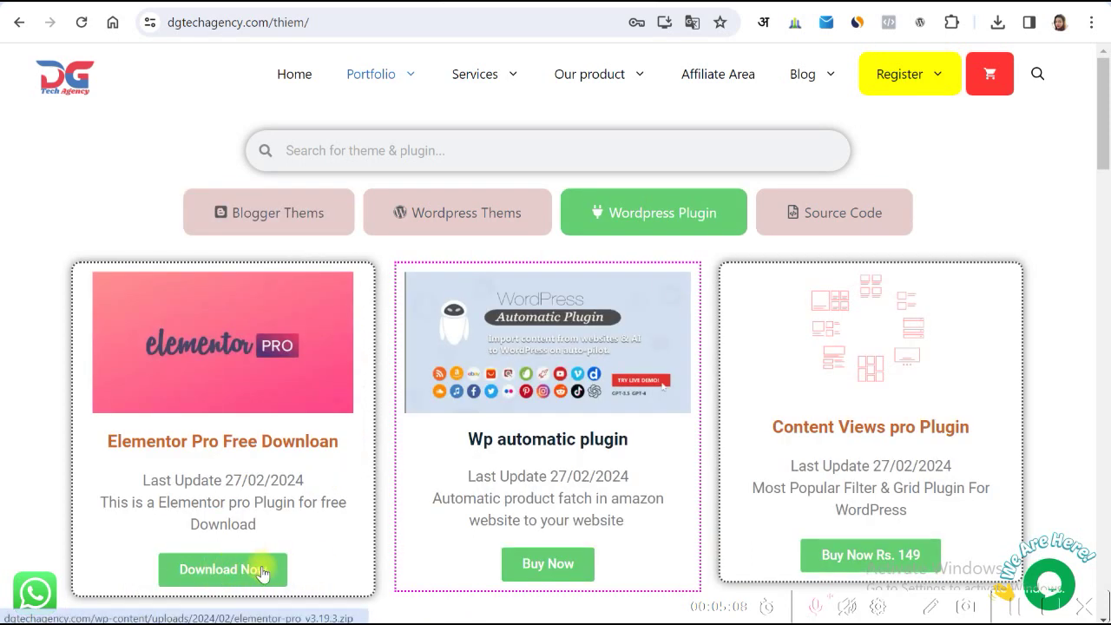
{"action": "left_click", "coordinate": [209, 571]}
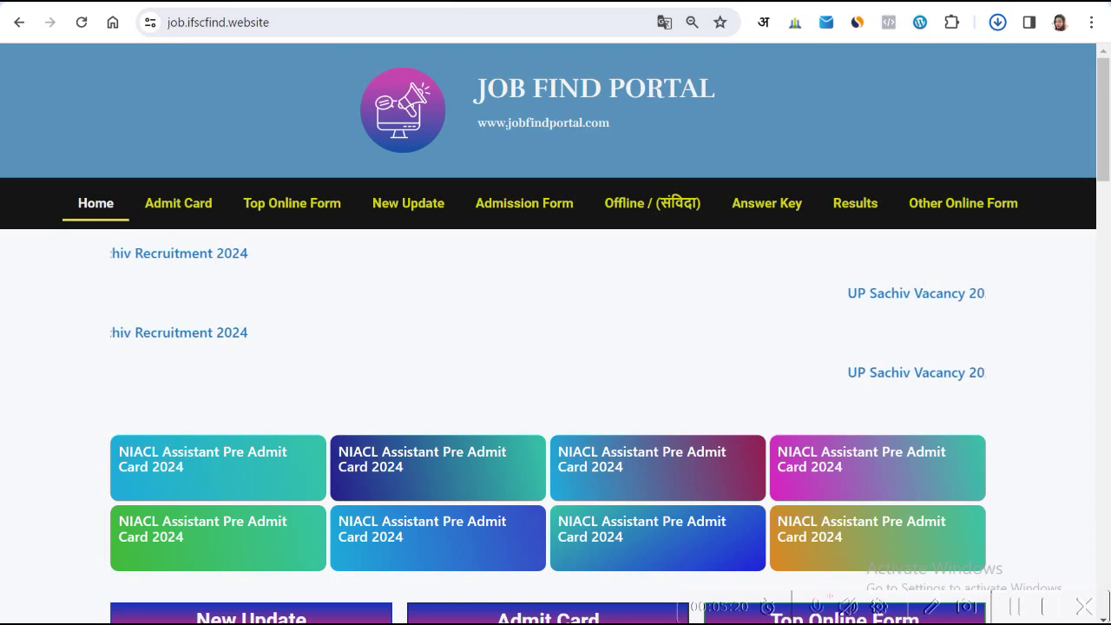
Return to the WordPress admin tab, activate Elementor Pro and install the required Elementor plugin.
{"action": "key", "text": "ctrl+Tab"}
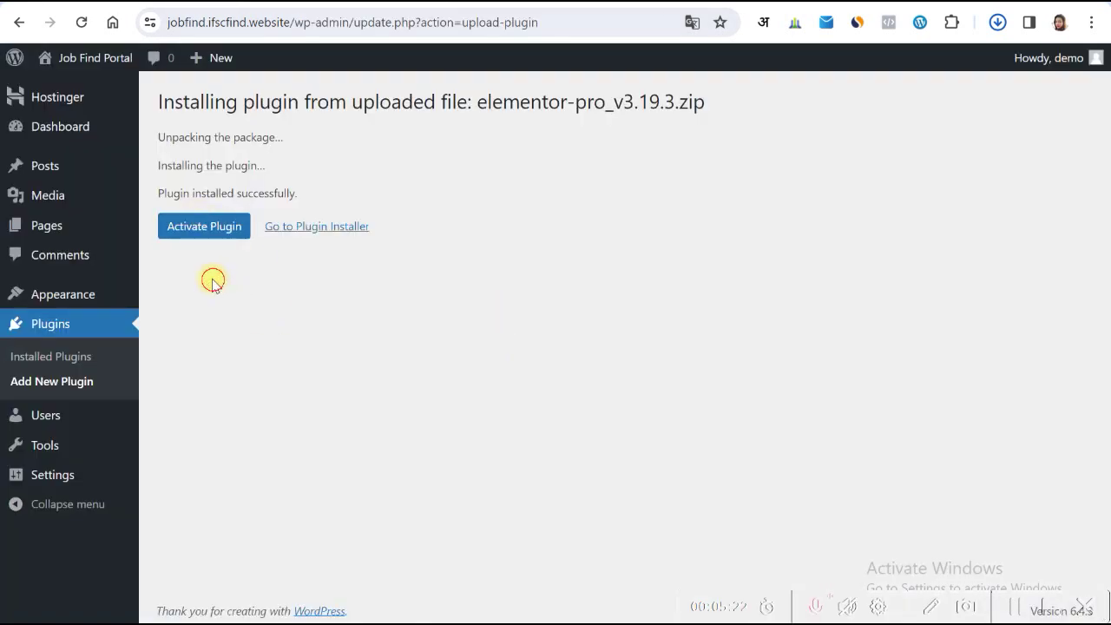
{"action": "left_click", "coordinate": [239, 233]}
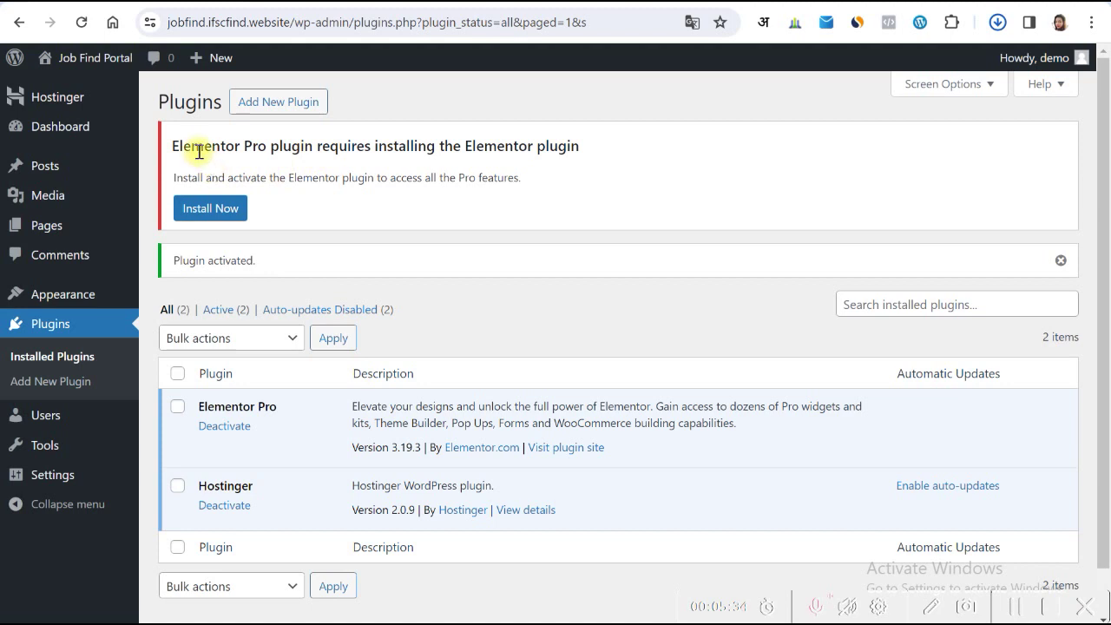
{"action": "left_click", "coordinate": [222, 213]}
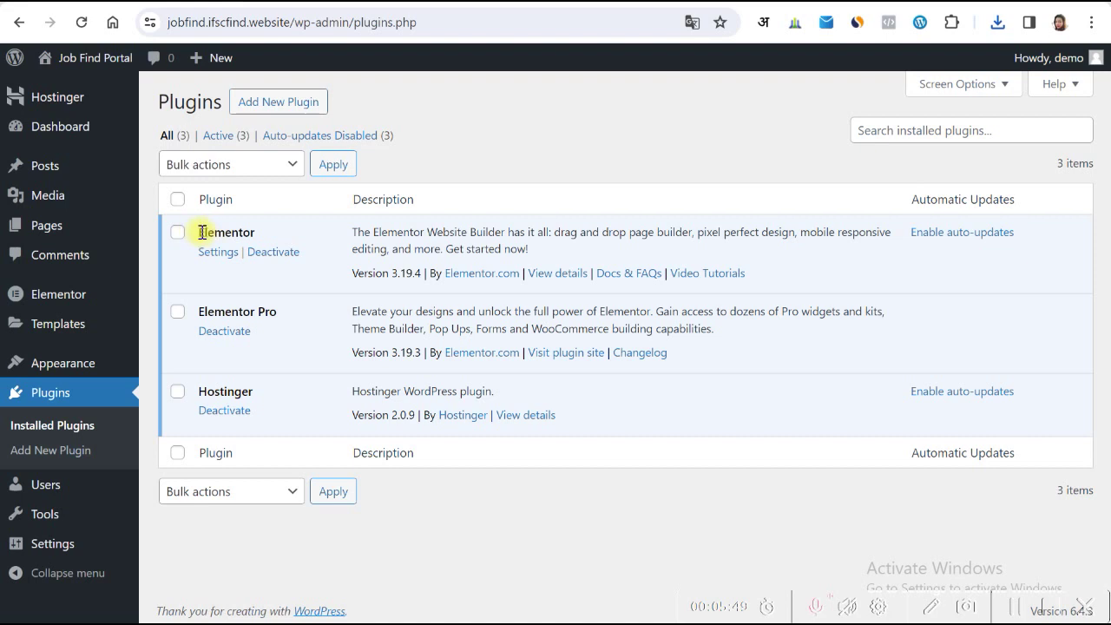
{"action": "left_click_drag", "start_coordinate": [200, 232], "coordinate": [260, 237]}
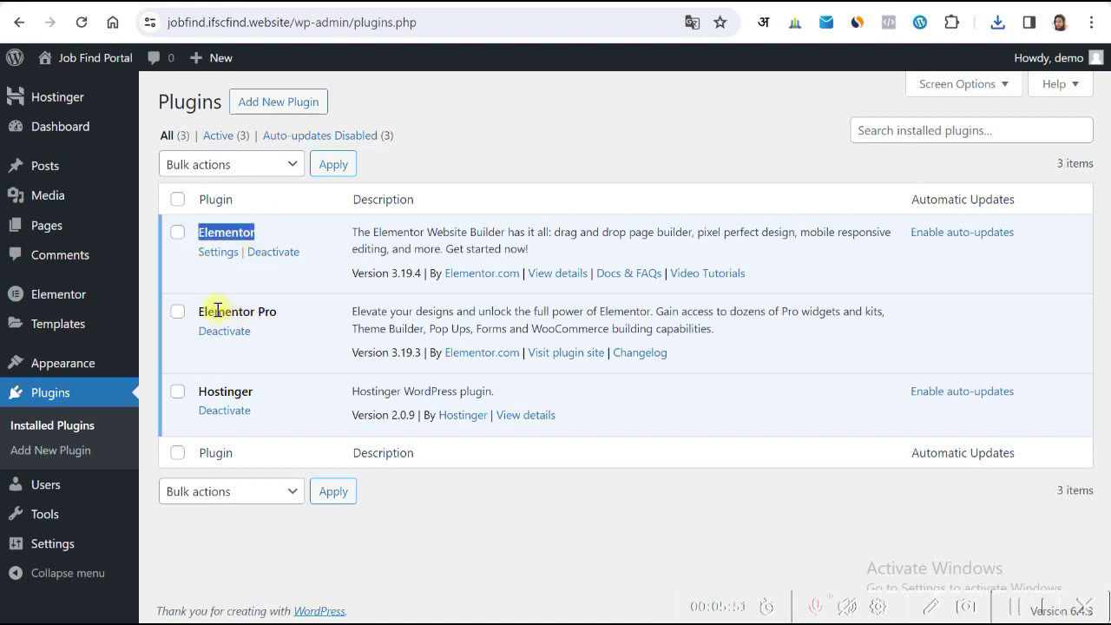
{"action": "left_click_drag", "start_coordinate": [199, 312], "coordinate": [265, 312]}
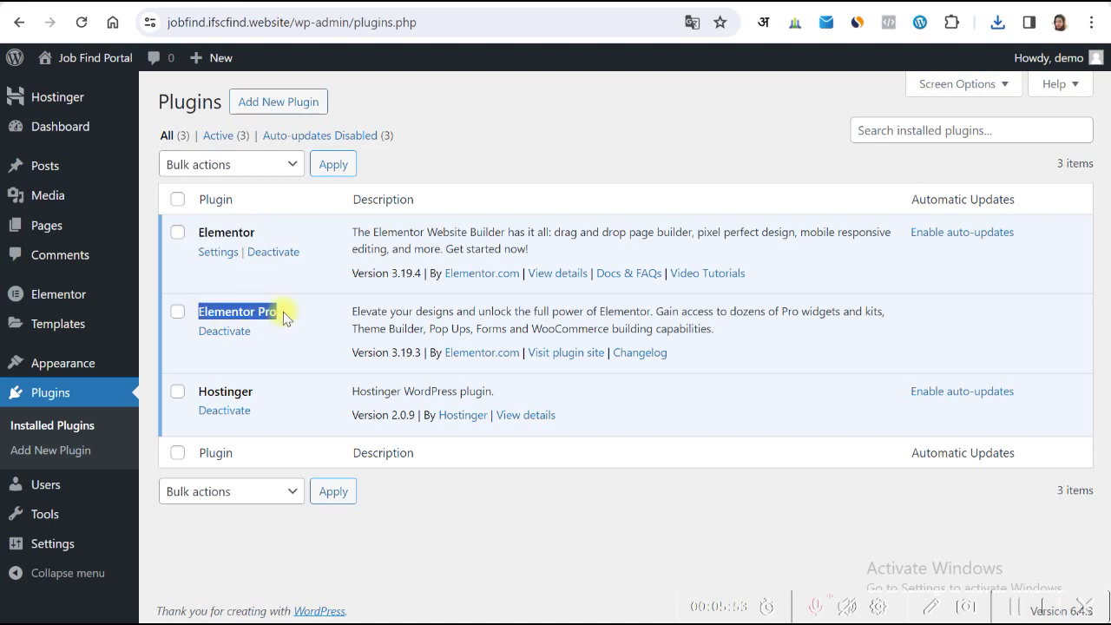
{"action": "left_click", "coordinate": [271, 312]}
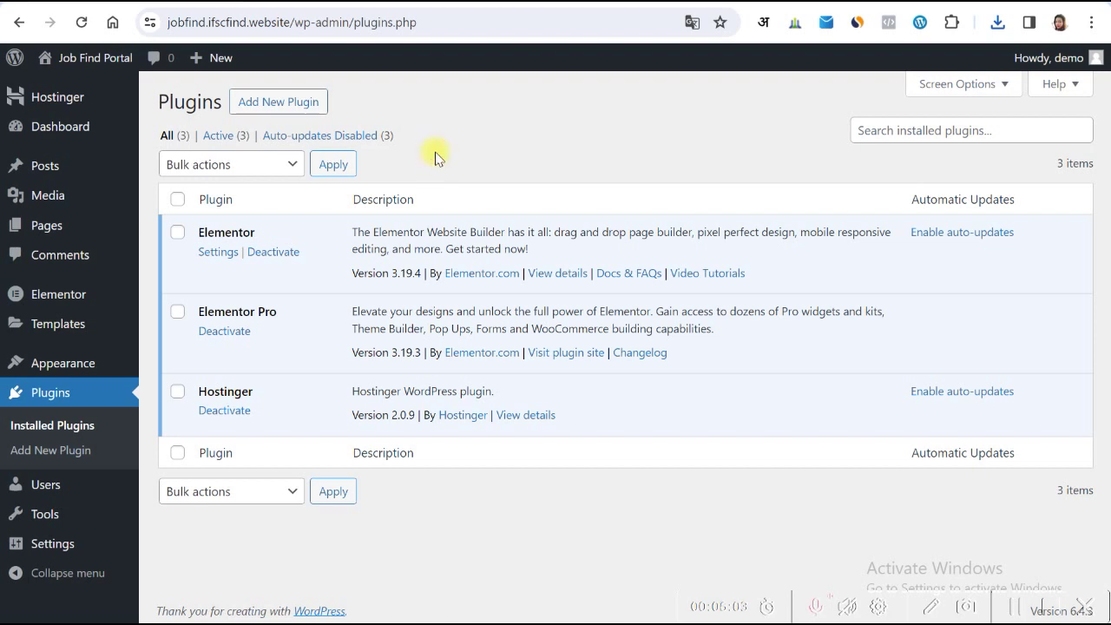
Create a new page from the Pages list in a separate tab and title it Home.
{"action": "mouse_move", "coordinate": [51, 233]}
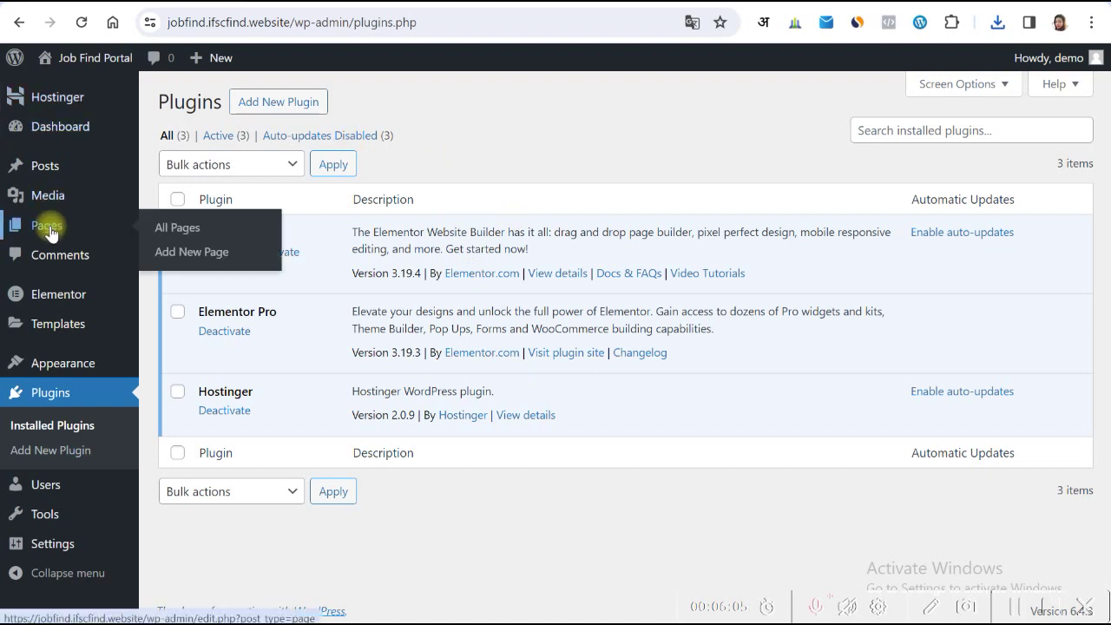
{"action": "left_click", "coordinate": [50, 232]}
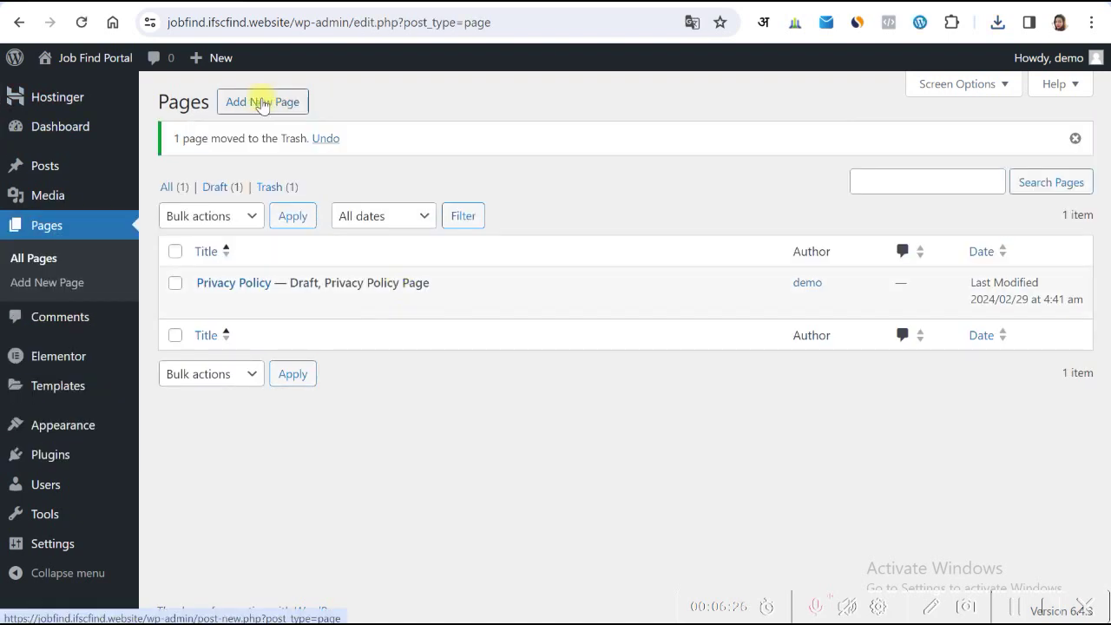
{"action": "right_click", "coordinate": [253, 104]}
{"action": "left_click", "coordinate": [297, 126]}
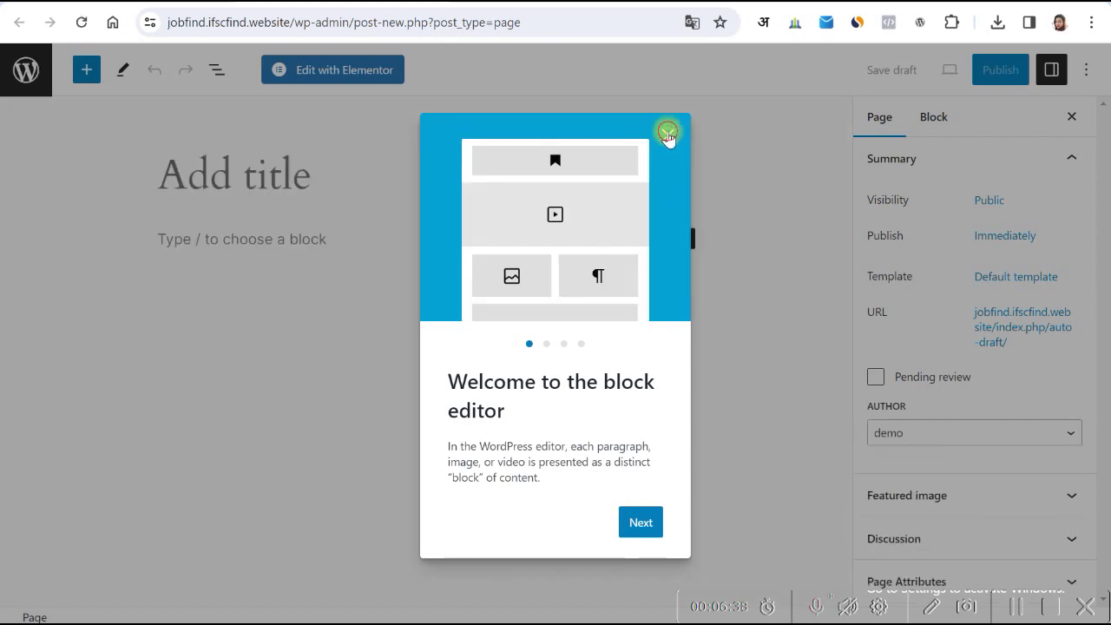
{"action": "left_click", "coordinate": [668, 137]}
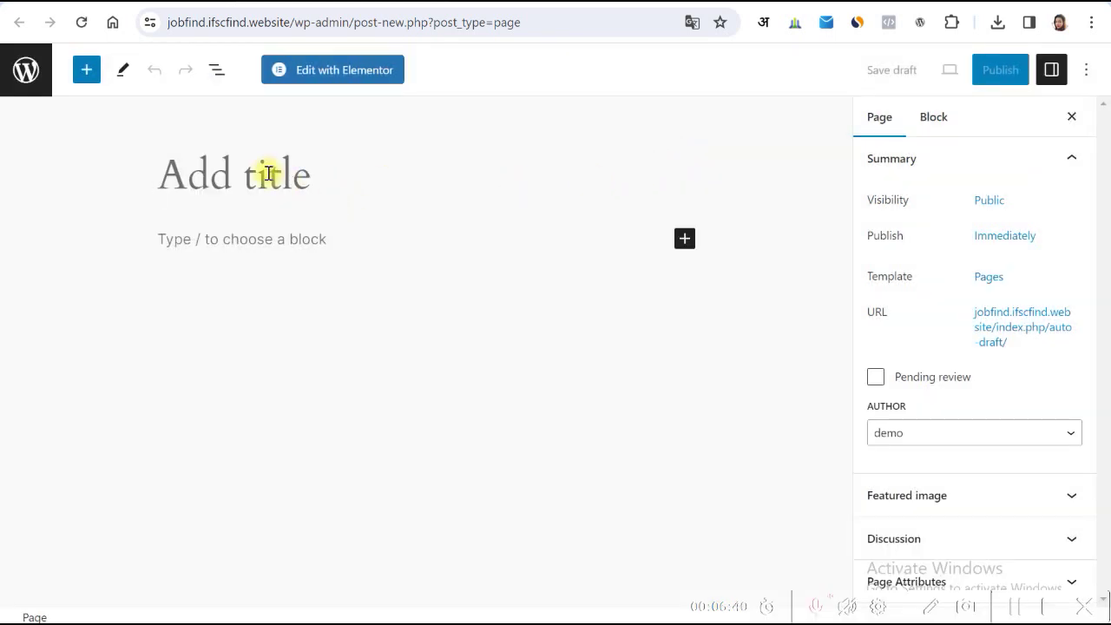
{"action": "type", "text": "Home"}
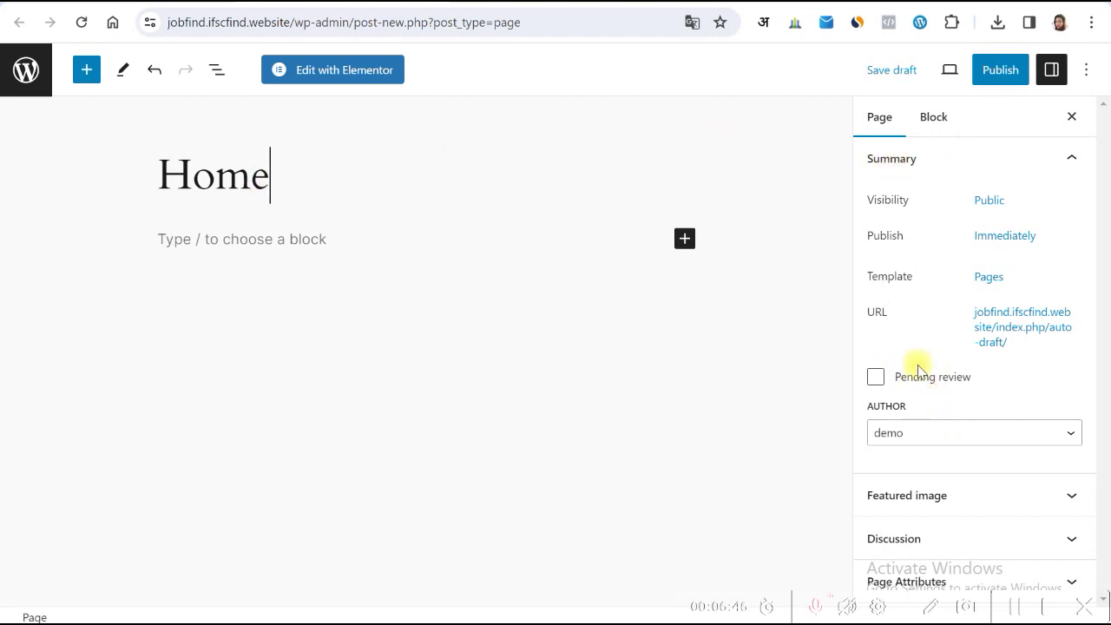
Publish the Home page and refresh the Pages list in the other tab.
{"action": "left_click", "coordinate": [998, 69]}
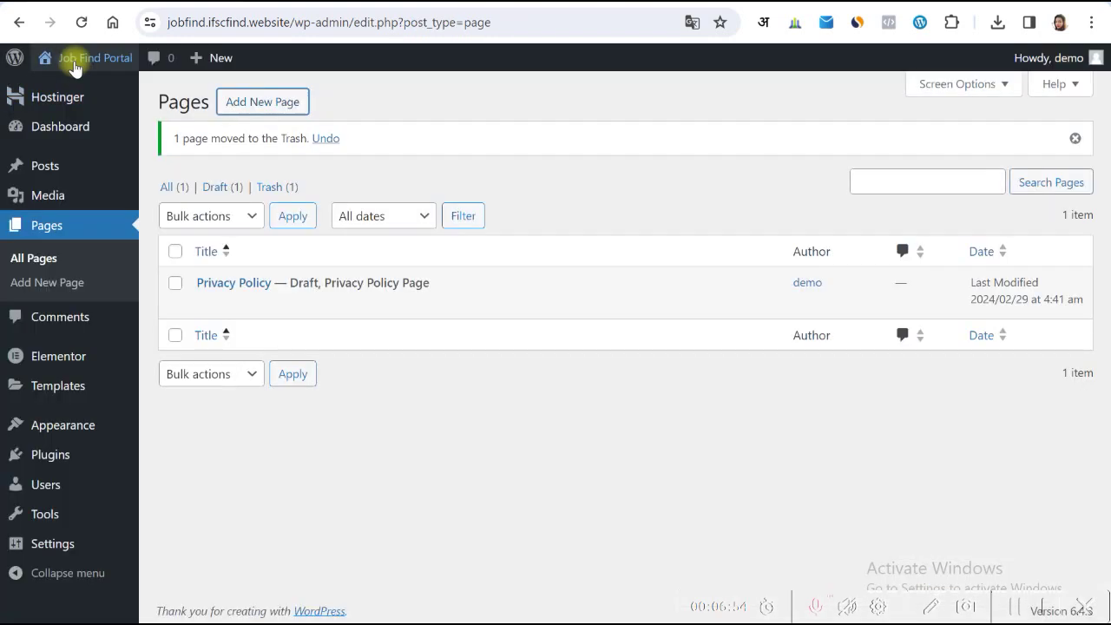
{"action": "left_click", "coordinate": [81, 22]}
{"action": "mouse_move", "coordinate": [202, 251]}
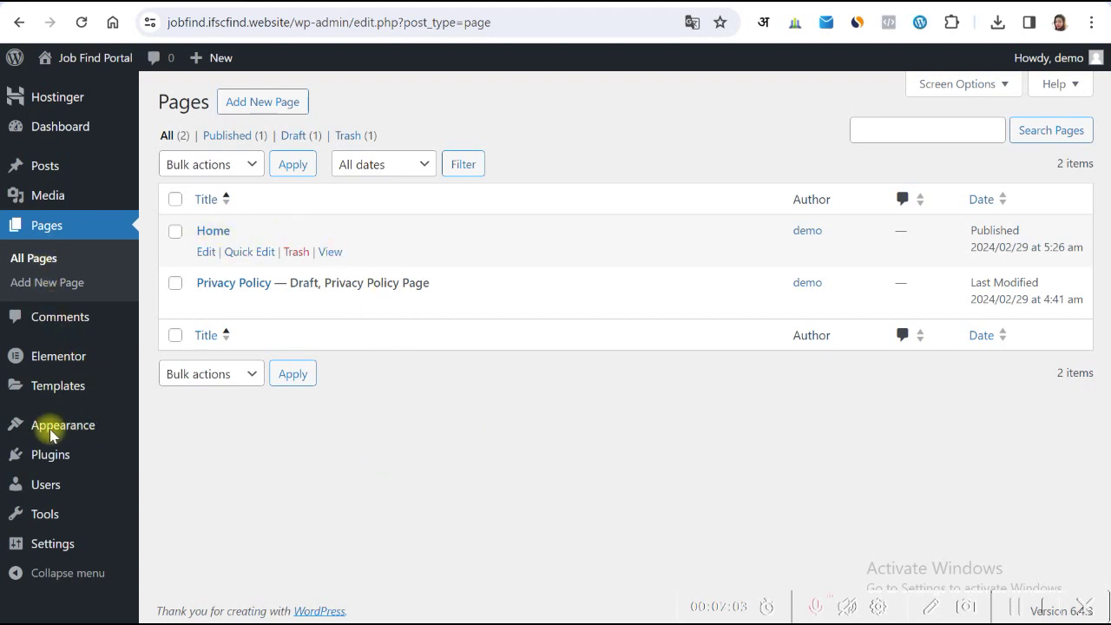
Go to the installed themes and check how the live site's front page looks under the current theme, viewing it in a separate tab.
{"action": "mouse_move", "coordinate": [50, 435]}
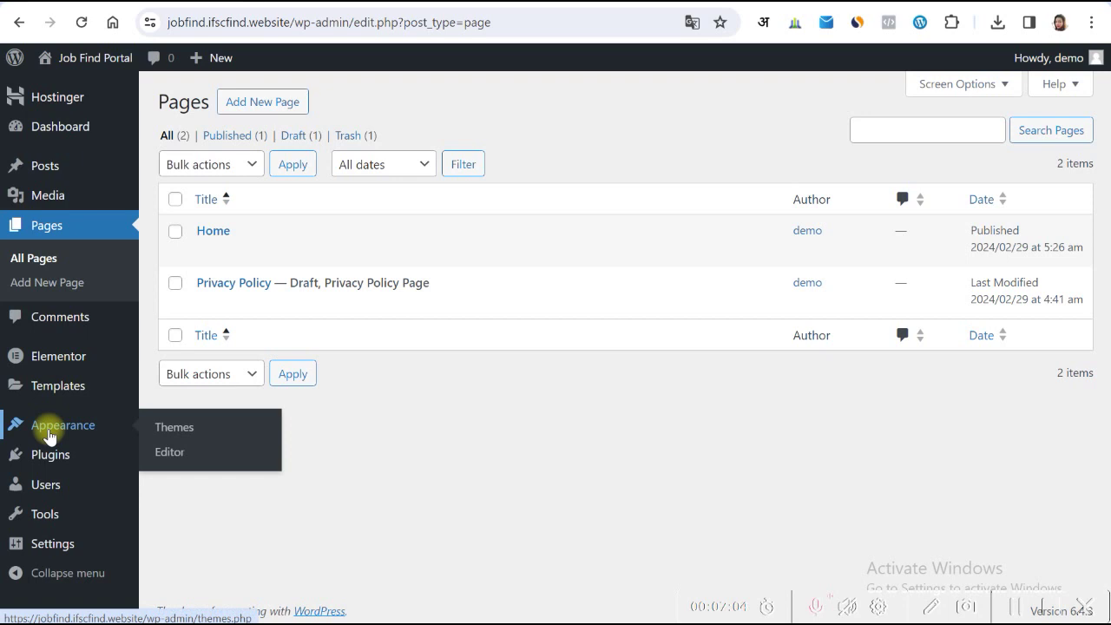
{"action": "left_click", "coordinate": [169, 429]}
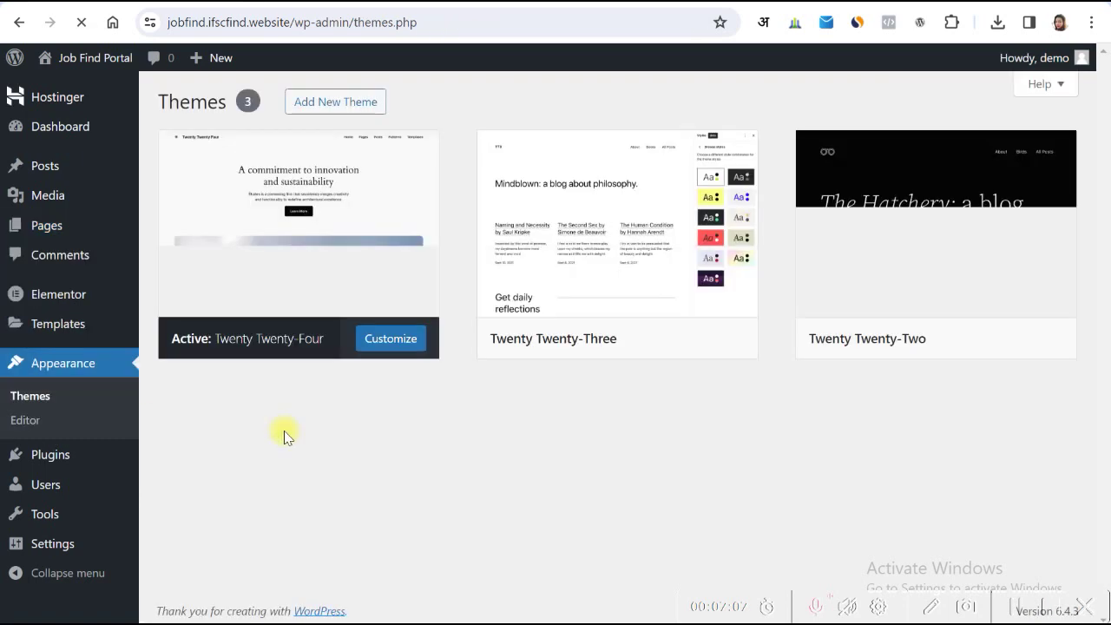
{"action": "mouse_move", "coordinate": [74, 61]}
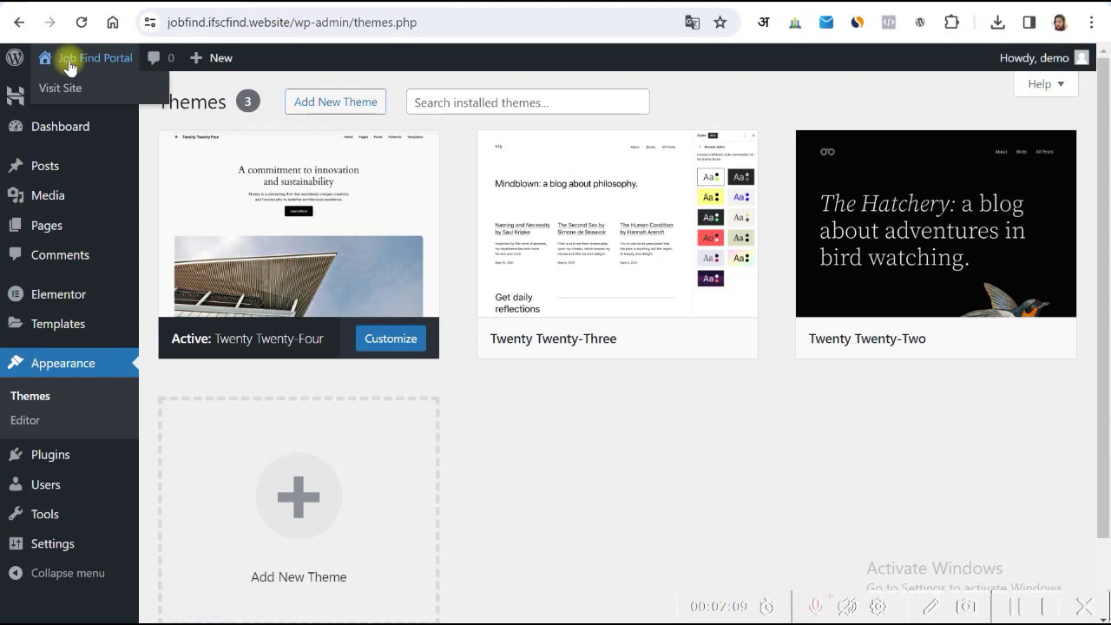
{"action": "right_click", "coordinate": [54, 87]}
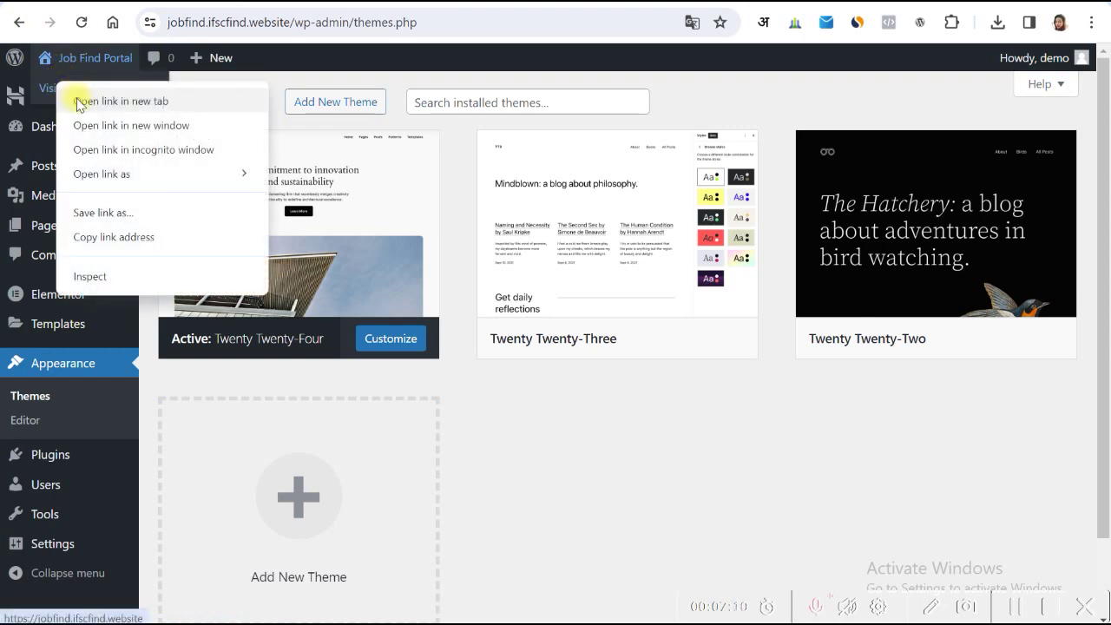
{"action": "left_click", "coordinate": [78, 101]}
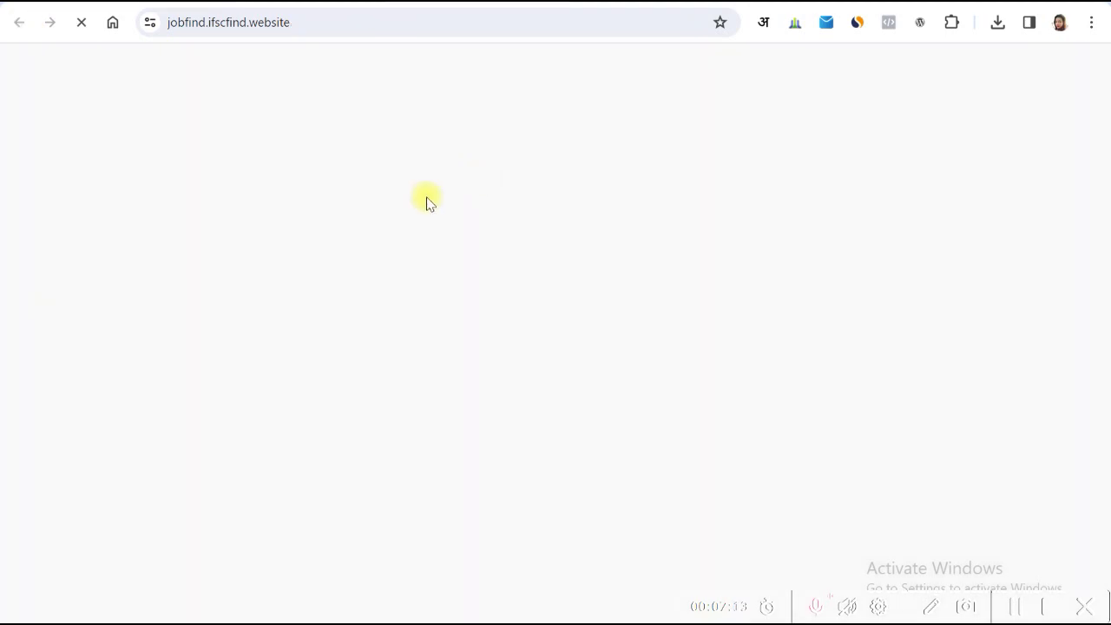
{"action": "scroll", "coordinate": [616, 301], "scroll_direction": "down", "scroll_amount": 12}
{"action": "scroll", "coordinate": [620, 303], "scroll_direction": "up", "scroll_amount": 10}
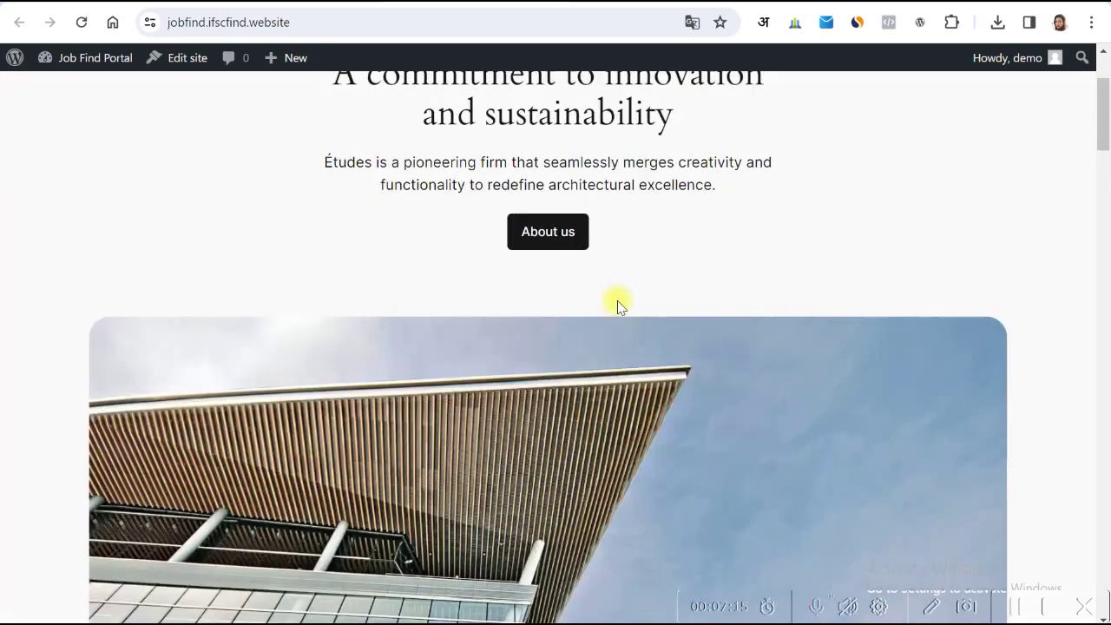
{"action": "scroll", "coordinate": [620, 305], "scroll_direction": "up", "scroll_amount": 2}
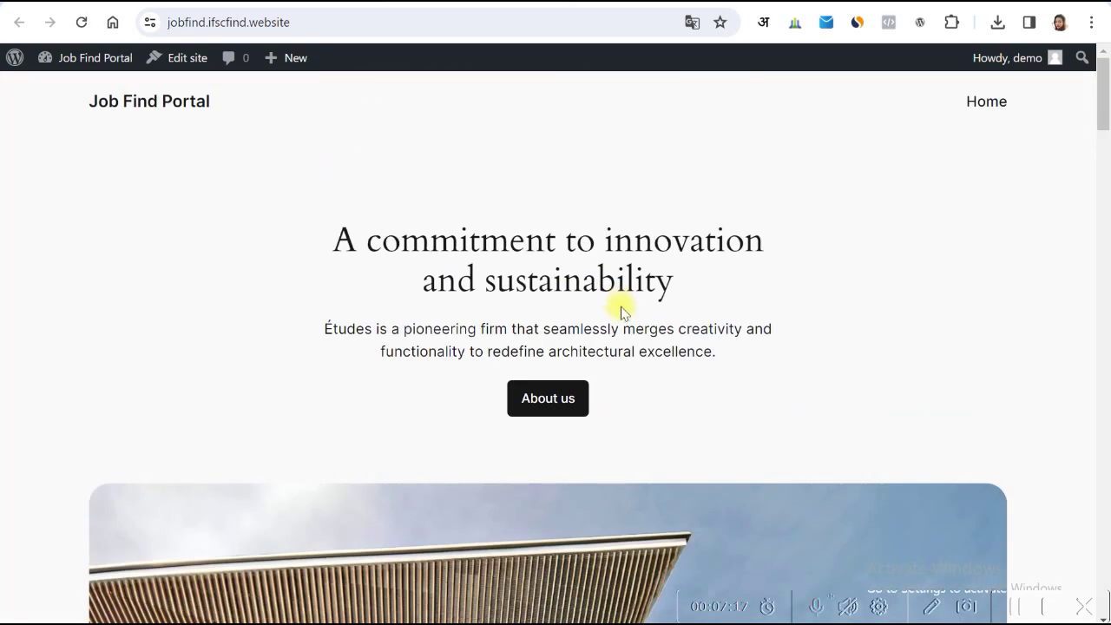
{"action": "key", "text": "ctrl+w"}
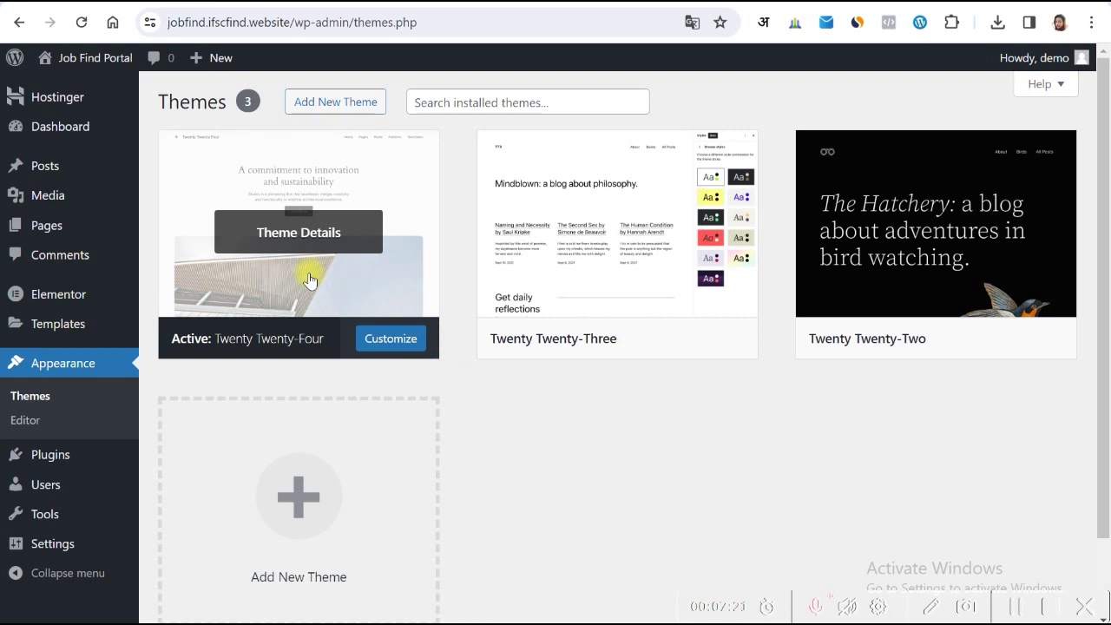
Find GeneratePress among the popular themes, install it and activate it.
{"action": "left_click", "coordinate": [344, 115]}
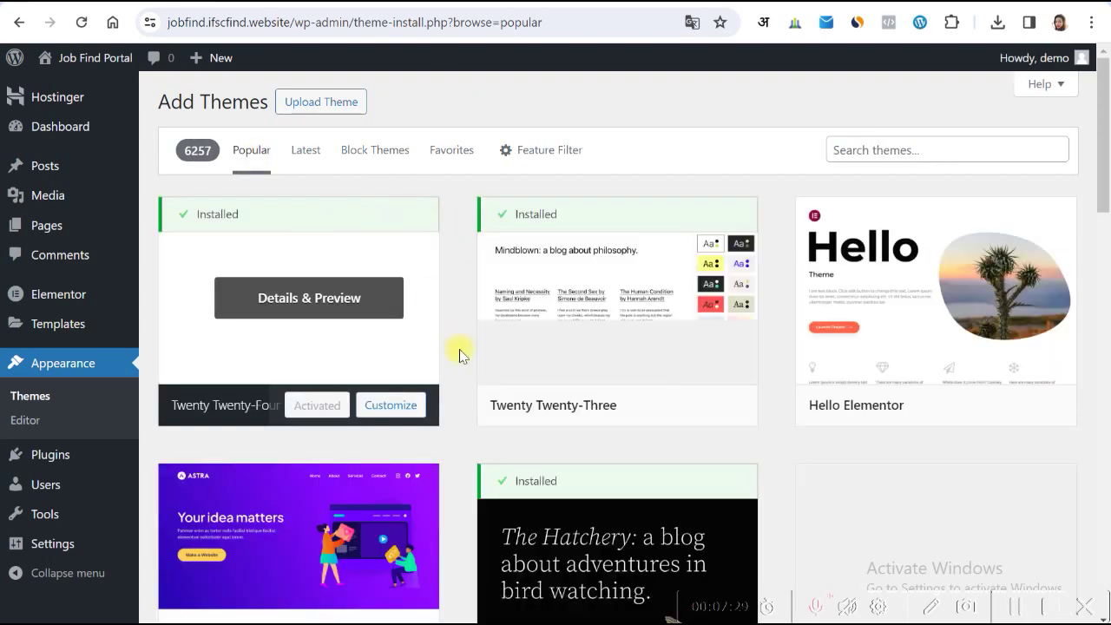
{"action": "scroll", "coordinate": [459, 352], "scroll_direction": "down", "scroll_amount": 4}
{"action": "scroll", "coordinate": [460, 352], "scroll_direction": "down", "scroll_amount": 7}
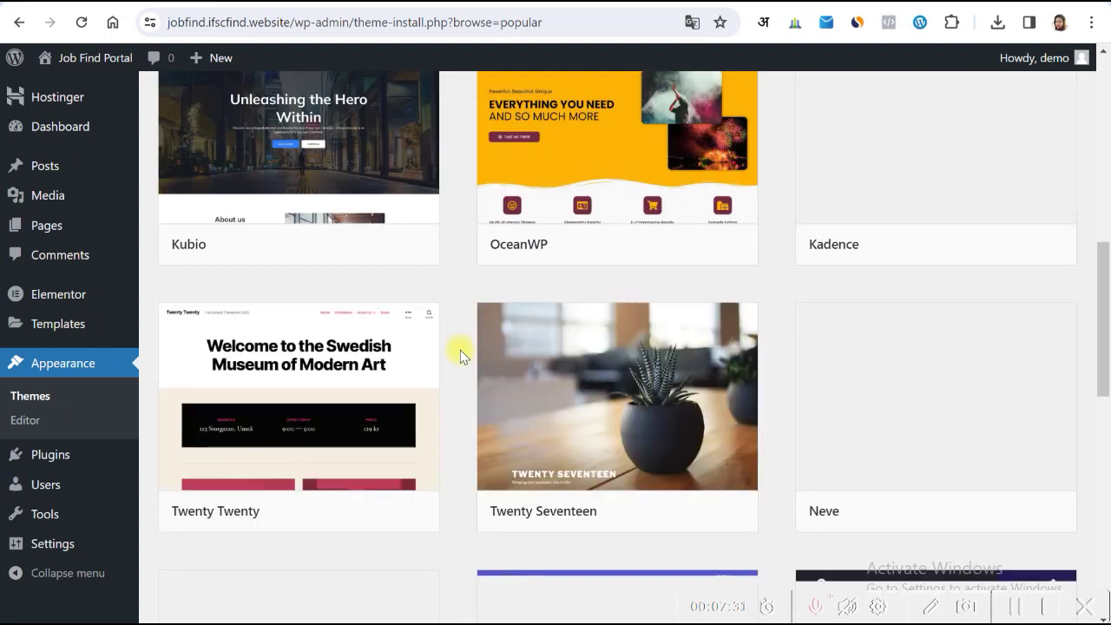
{"action": "scroll", "coordinate": [460, 355], "scroll_direction": "down", "scroll_amount": 1}
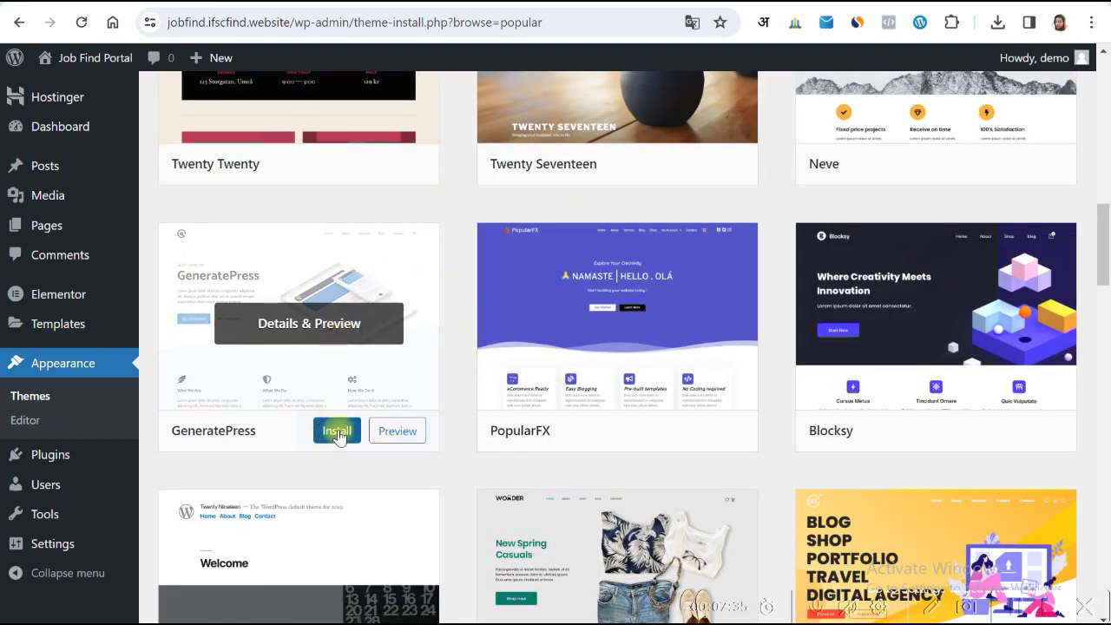
{"action": "left_click", "coordinate": [336, 433]}
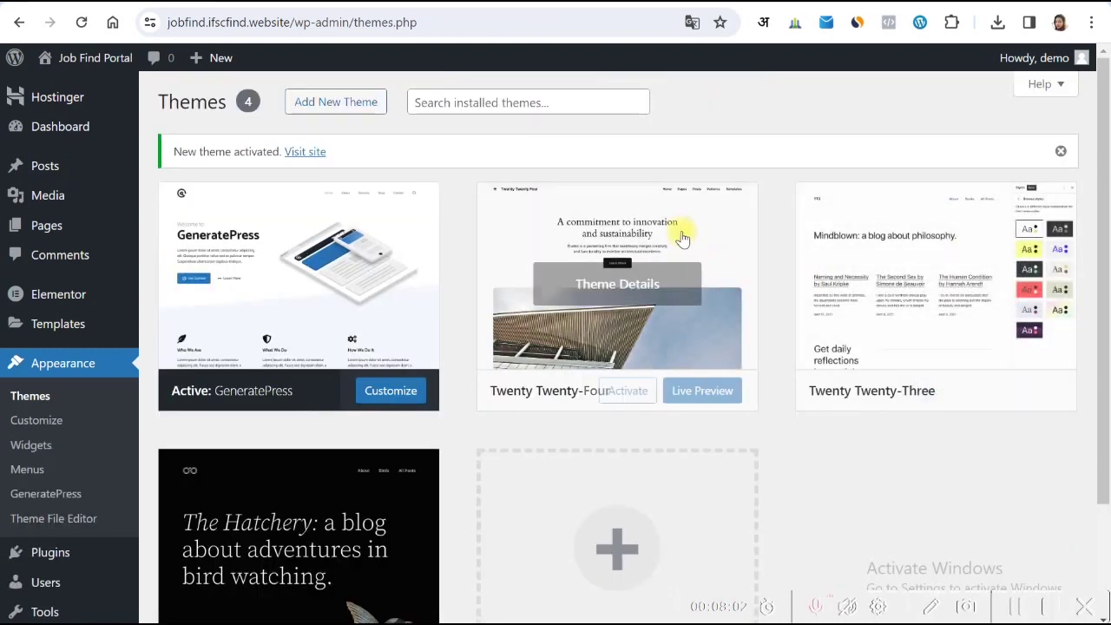
Delete the inactive Twenty Twenty-Four and Twenty Twenty-Three themes.
{"action": "left_click", "coordinate": [663, 278]}
{"action": "scroll", "coordinate": [569, 351], "scroll_direction": "down", "scroll_amount": 1}
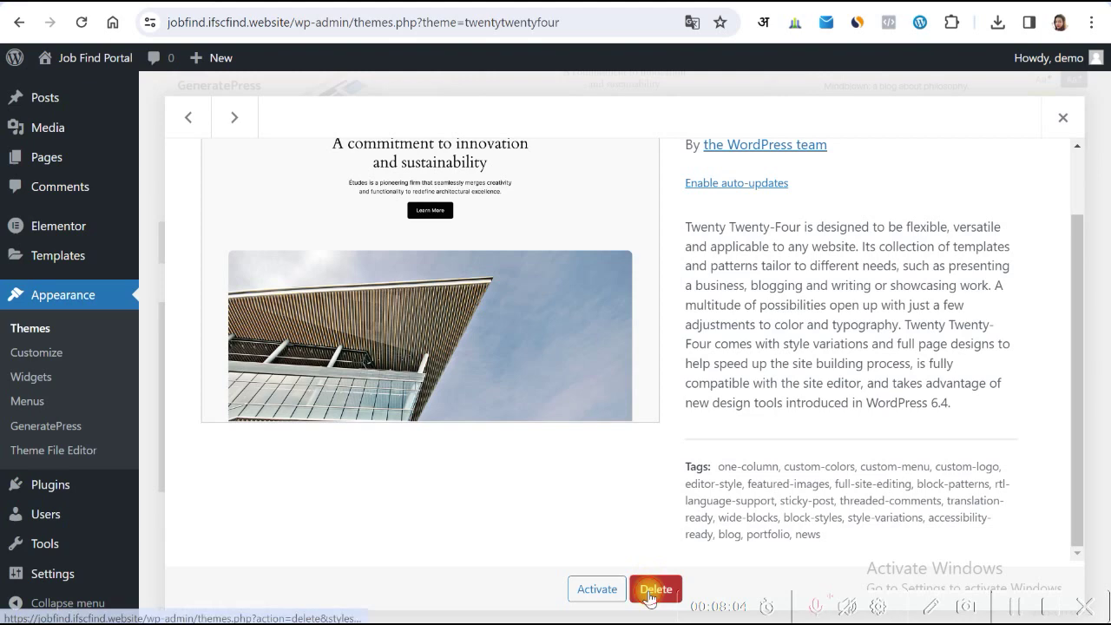
{"action": "left_click", "coordinate": [656, 589]}
{"action": "left_click", "coordinate": [632, 168]}
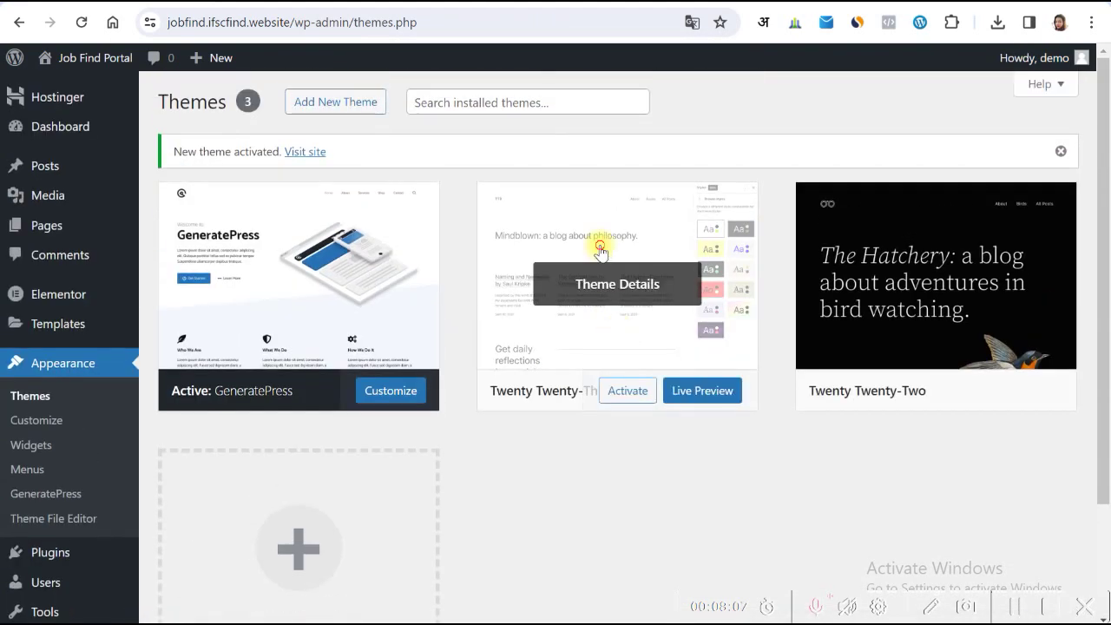
{"action": "left_click", "coordinate": [600, 251]}
{"action": "scroll", "coordinate": [615, 422], "scroll_direction": "down", "scroll_amount": 1}
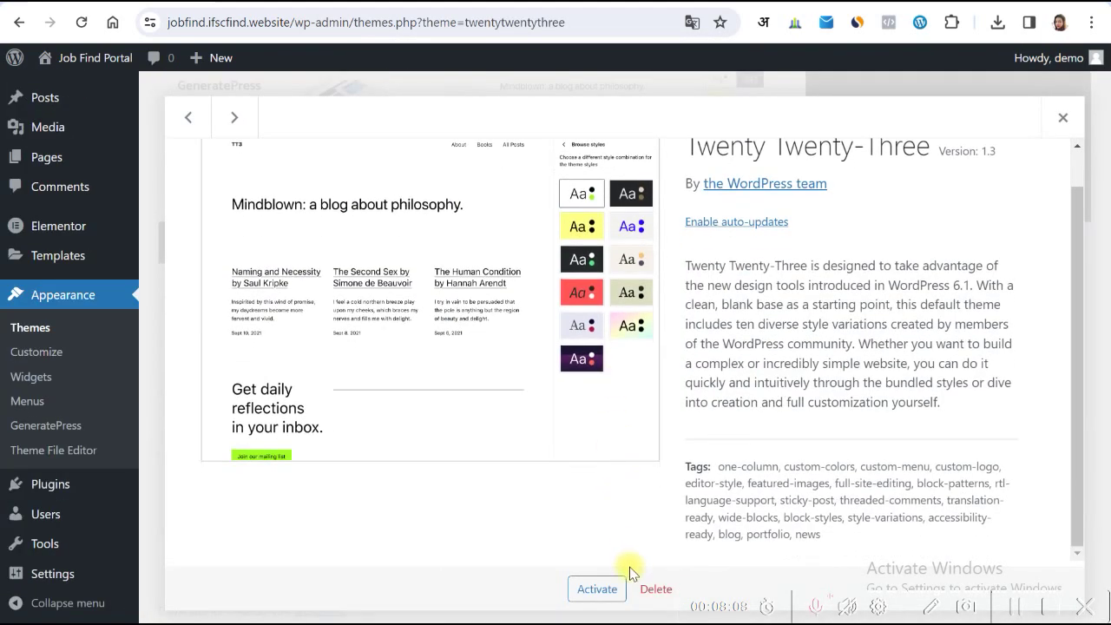
{"action": "left_click", "coordinate": [656, 589]}
{"action": "left_click", "coordinate": [633, 163]}
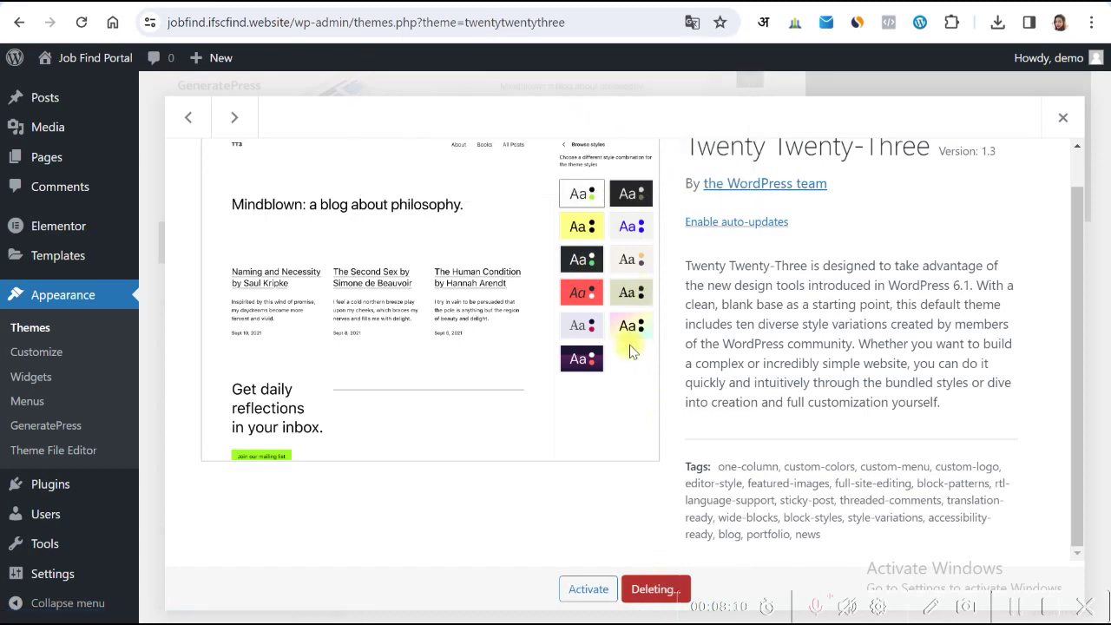
Delete the remaining inactive theme, Twenty Twenty-Two.
{"action": "left_click", "coordinate": [614, 250]}
{"action": "scroll", "coordinate": [633, 417], "scroll_direction": "down", "scroll_amount": 2}
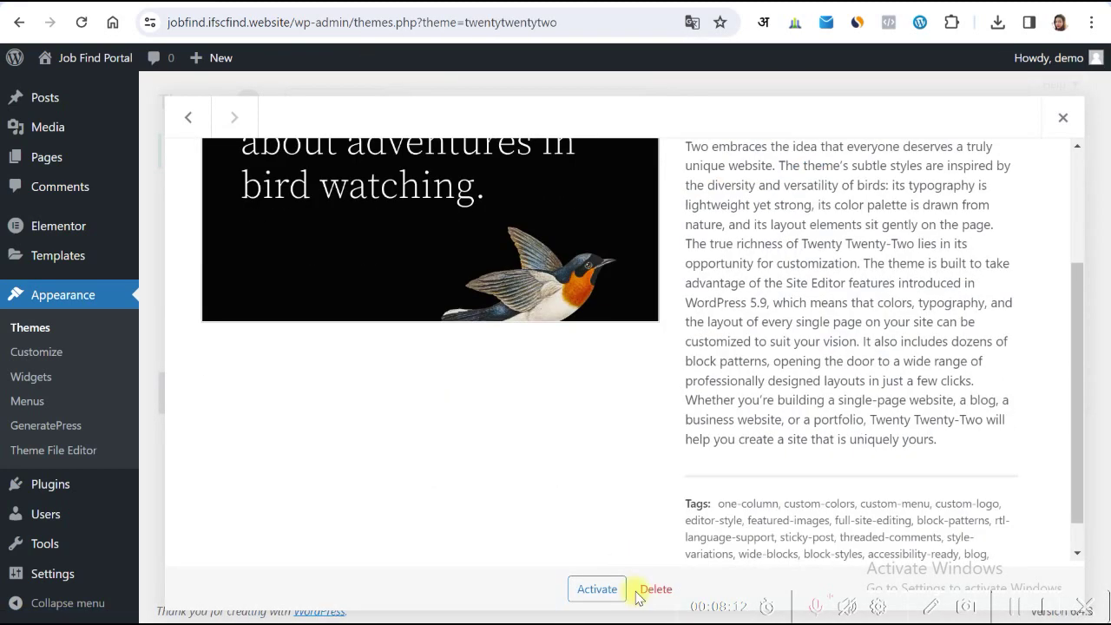
{"action": "left_click", "coordinate": [656, 589]}
{"action": "left_click", "coordinate": [633, 167]}
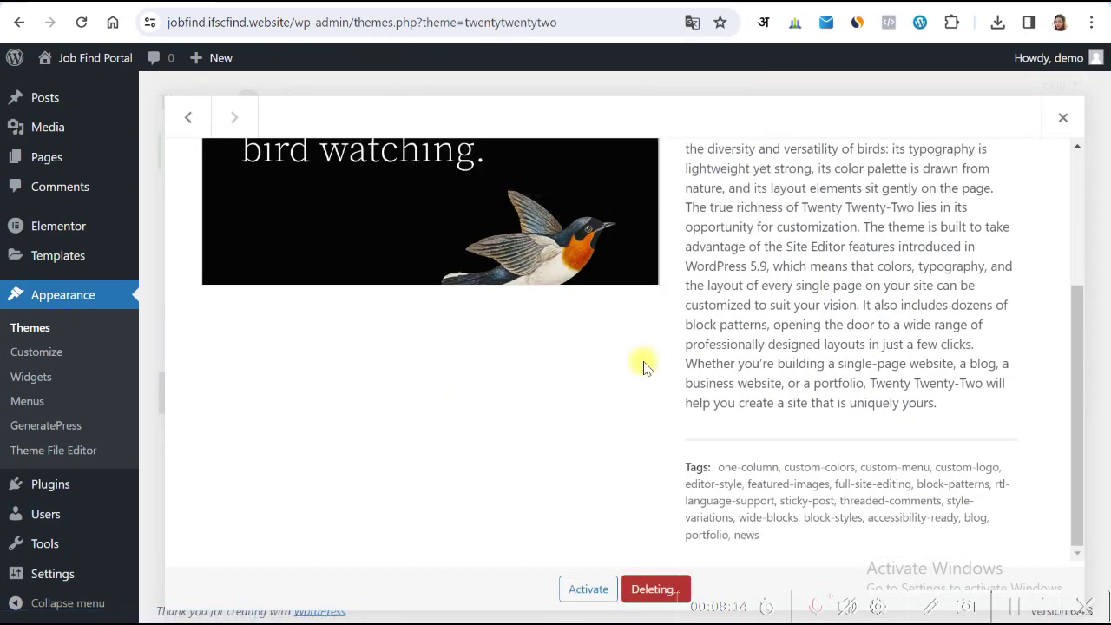
{"action": "scroll", "coordinate": [521, 256], "scroll_direction": "up", "scroll_amount": 4}
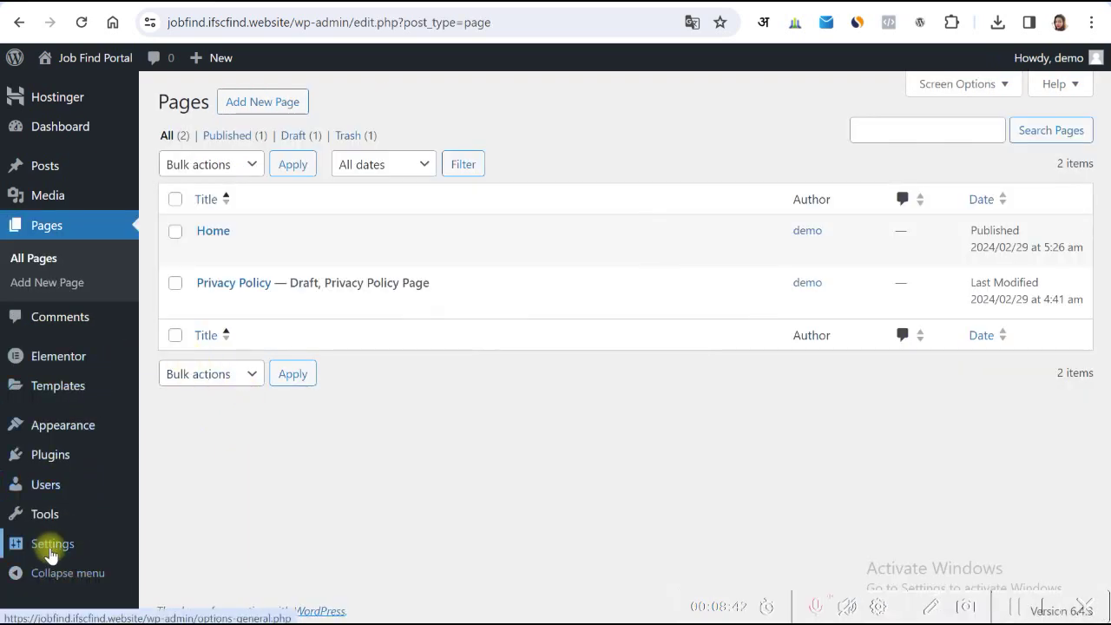
In the Reading settings, make the homepage a static page using Home and save the changes.
{"action": "mouse_move", "coordinate": [51, 551]}
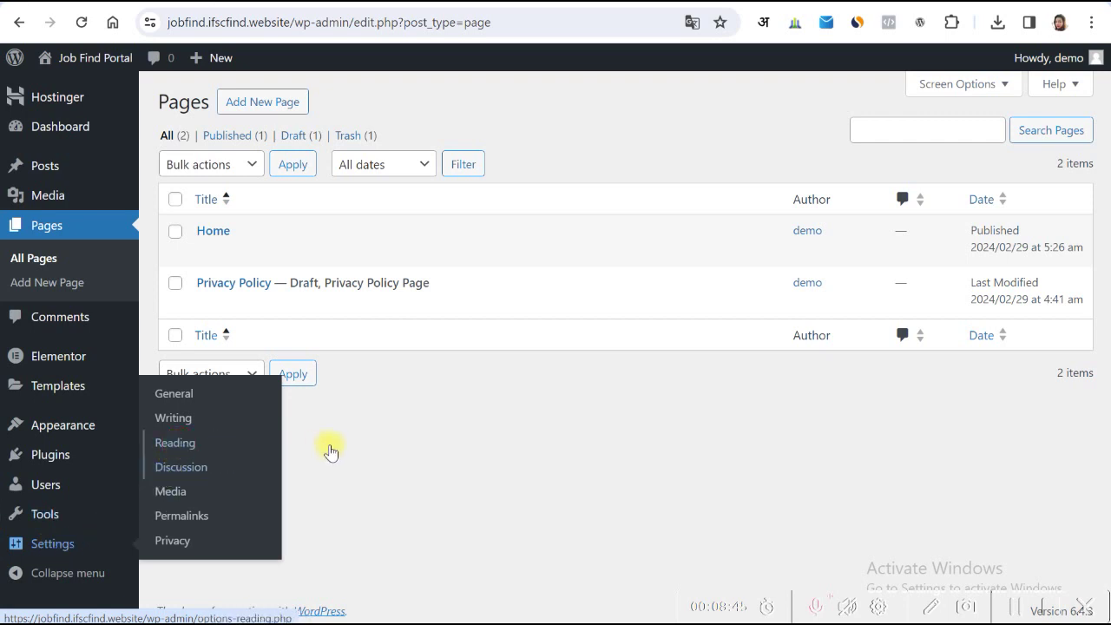
{"action": "left_click", "coordinate": [185, 446]}
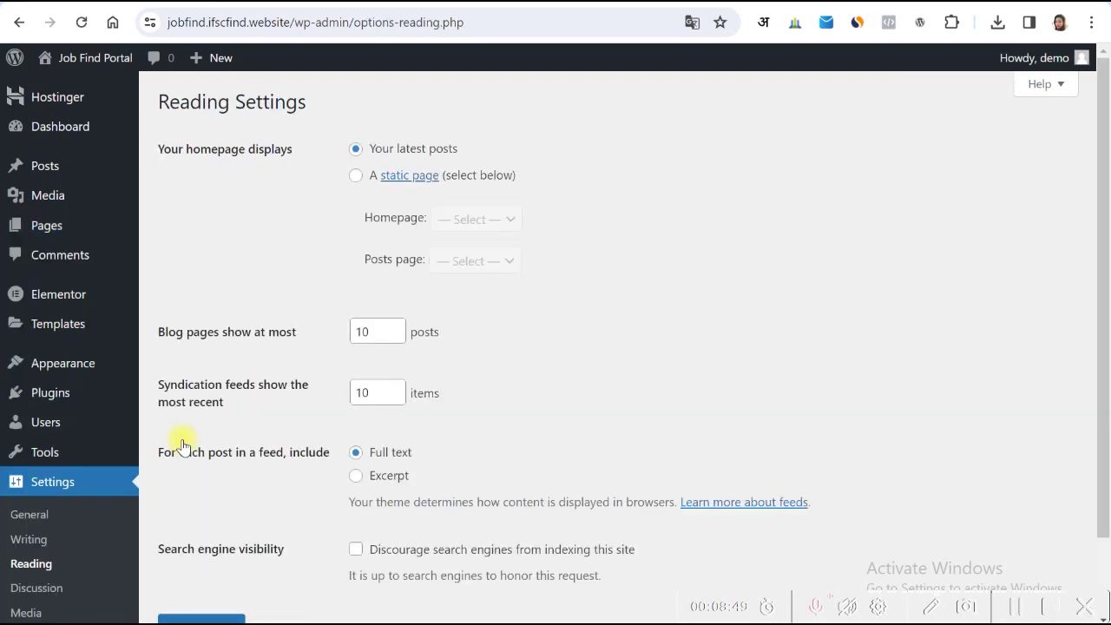
{"action": "left_click", "coordinate": [355, 180]}
{"action": "left_click", "coordinate": [488, 220]}
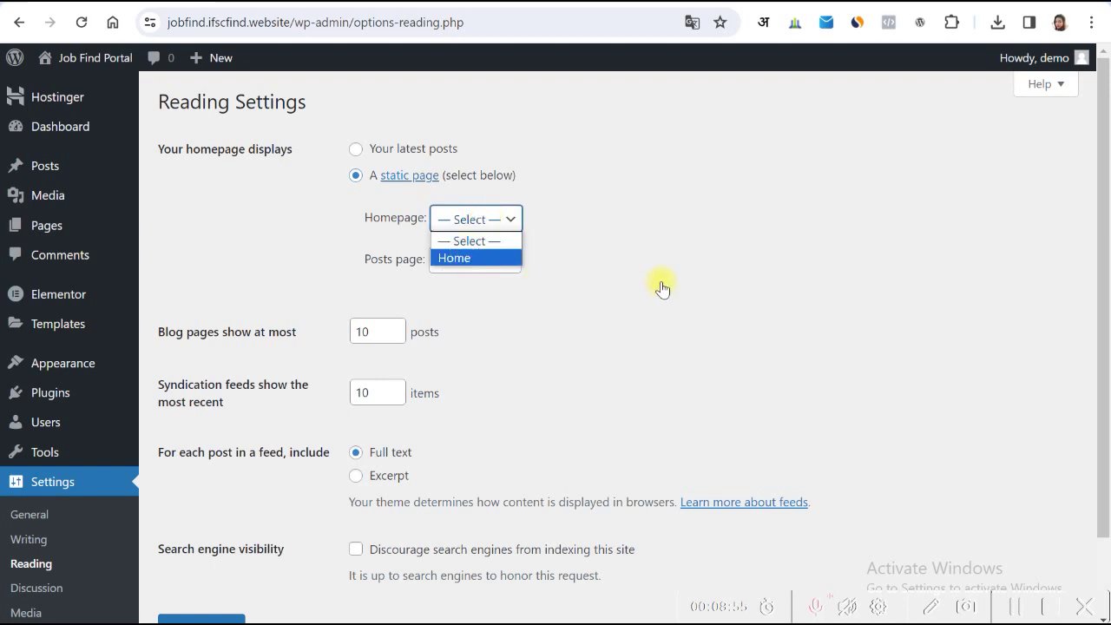
{"action": "key", "text": "Return"}
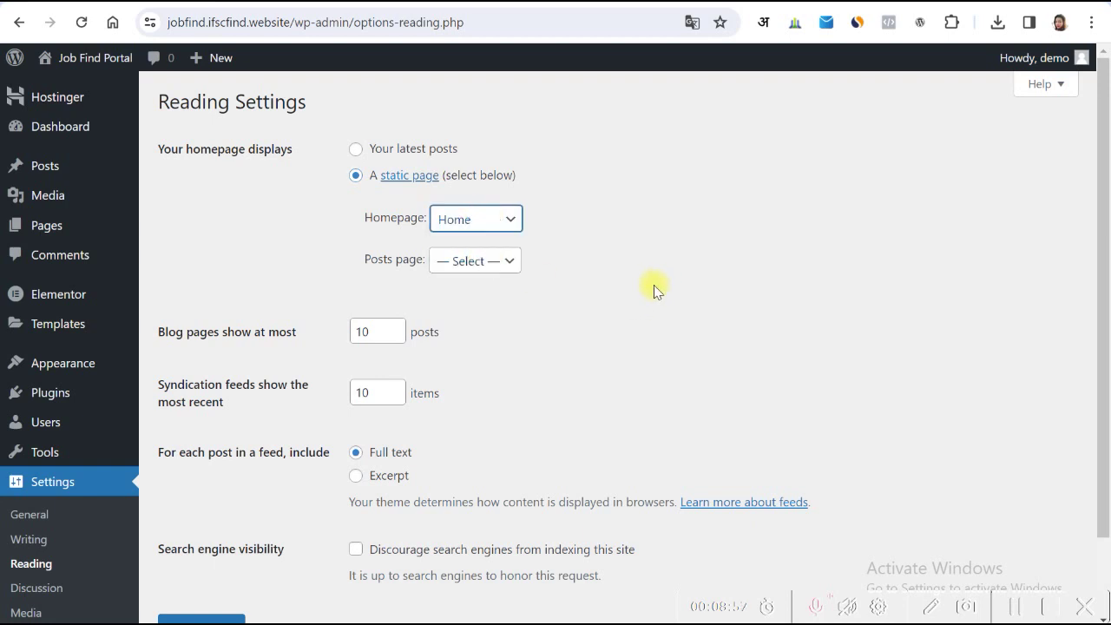
{"action": "scroll", "coordinate": [533, 379], "scroll_direction": "down", "scroll_amount": 2}
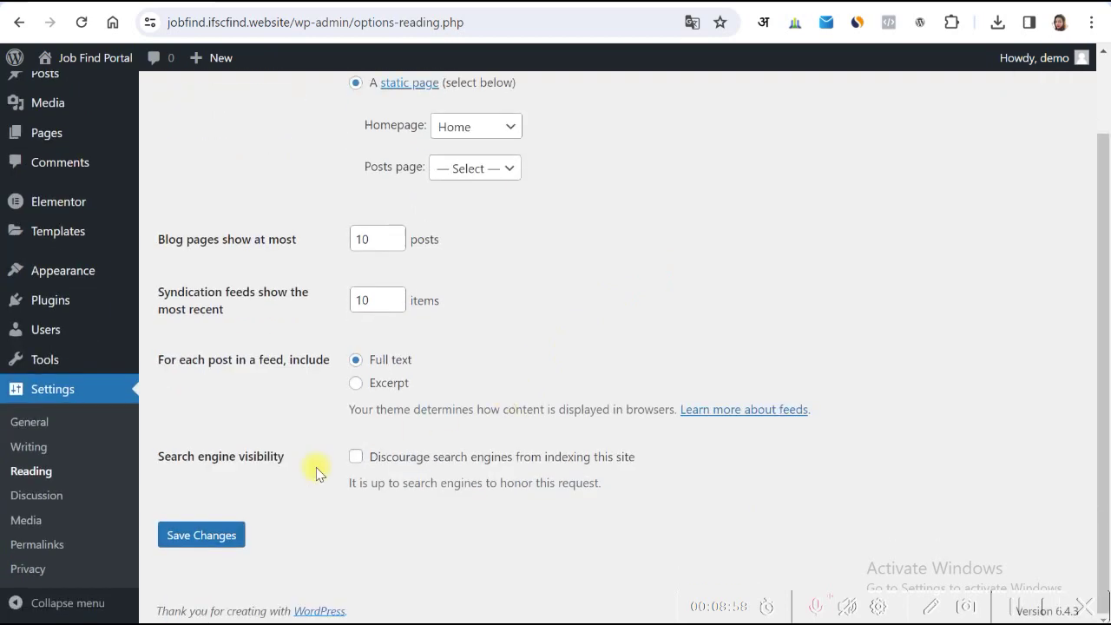
{"action": "left_click", "coordinate": [208, 539]}
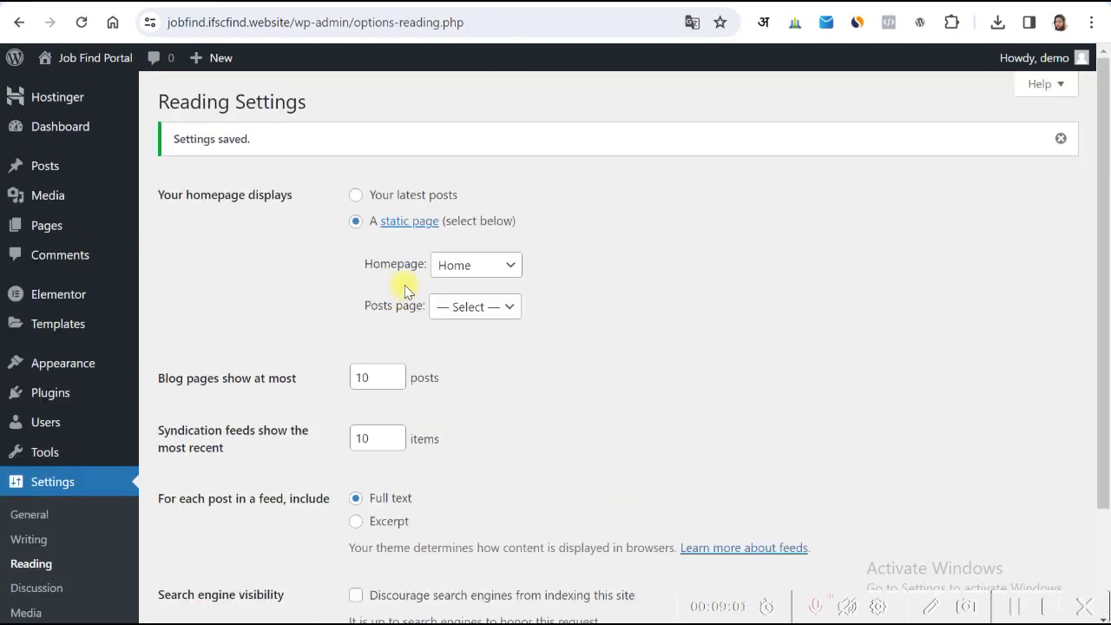
Reload the live site's front page and examine its Home title, content area and sidebar.
{"action": "left_click", "coordinate": [96, 58]}
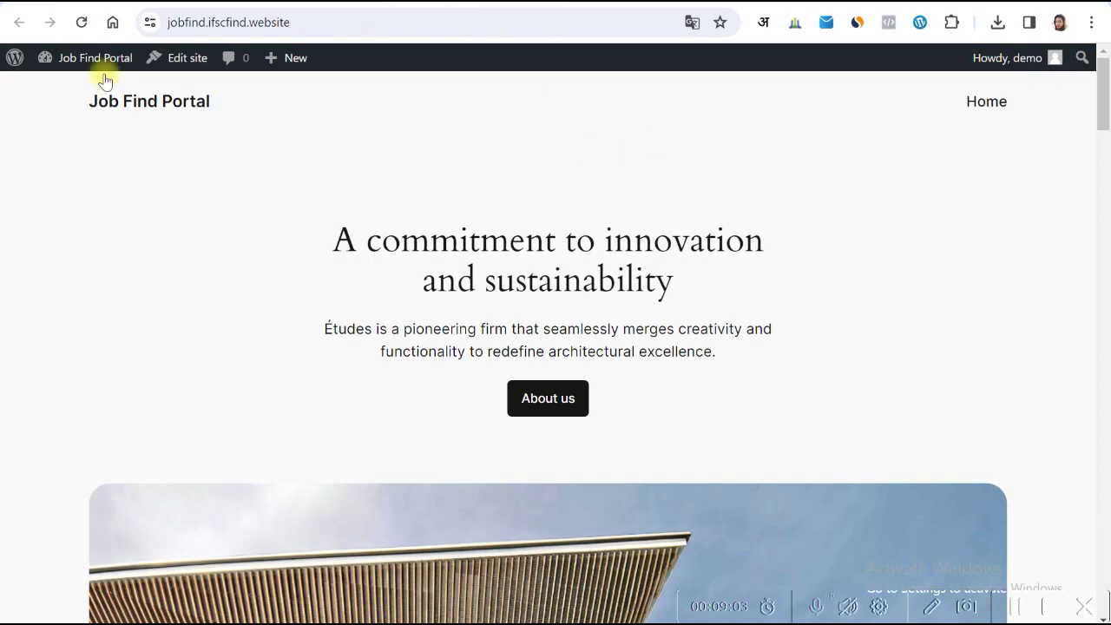
{"action": "left_click", "coordinate": [81, 23]}
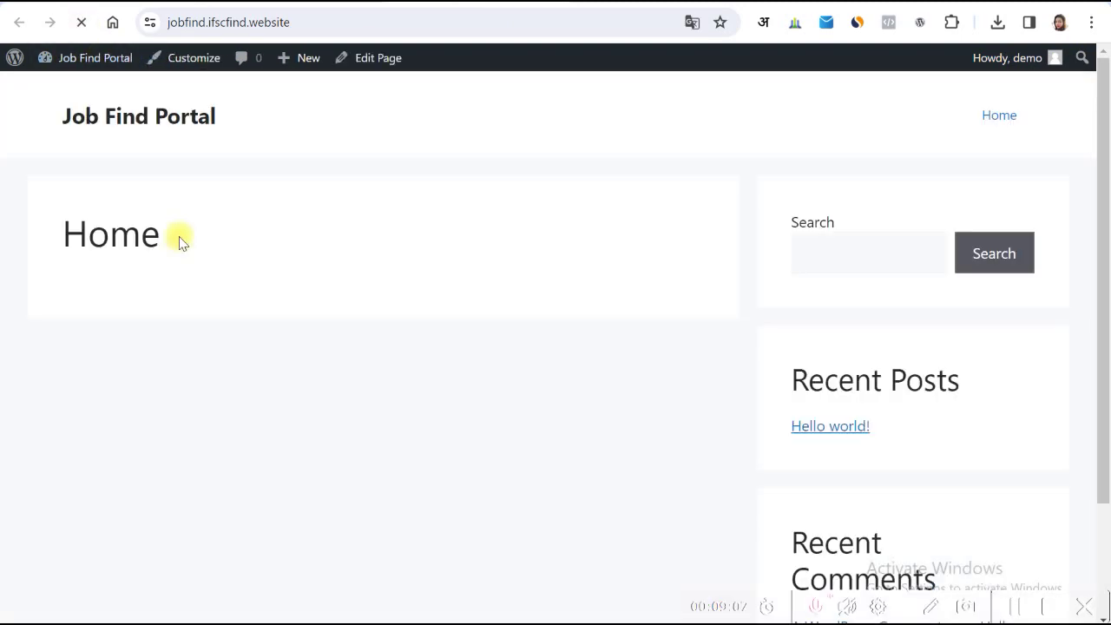
{"action": "scroll", "coordinate": [296, 270], "scroll_direction": "down", "scroll_amount": 2}
{"action": "scroll", "coordinate": [275, 286], "scroll_direction": "up", "scroll_amount": 2}
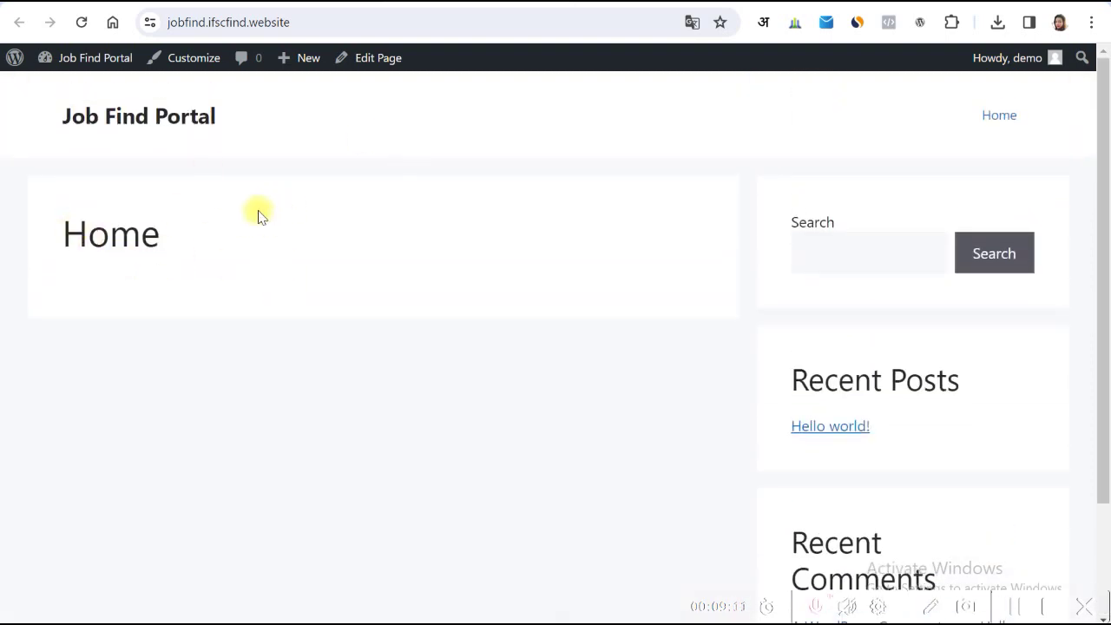
{"action": "left_click_drag", "start_coordinate": [39, 217], "coordinate": [303, 293]}
{"action": "left_click", "coordinate": [297, 287]}
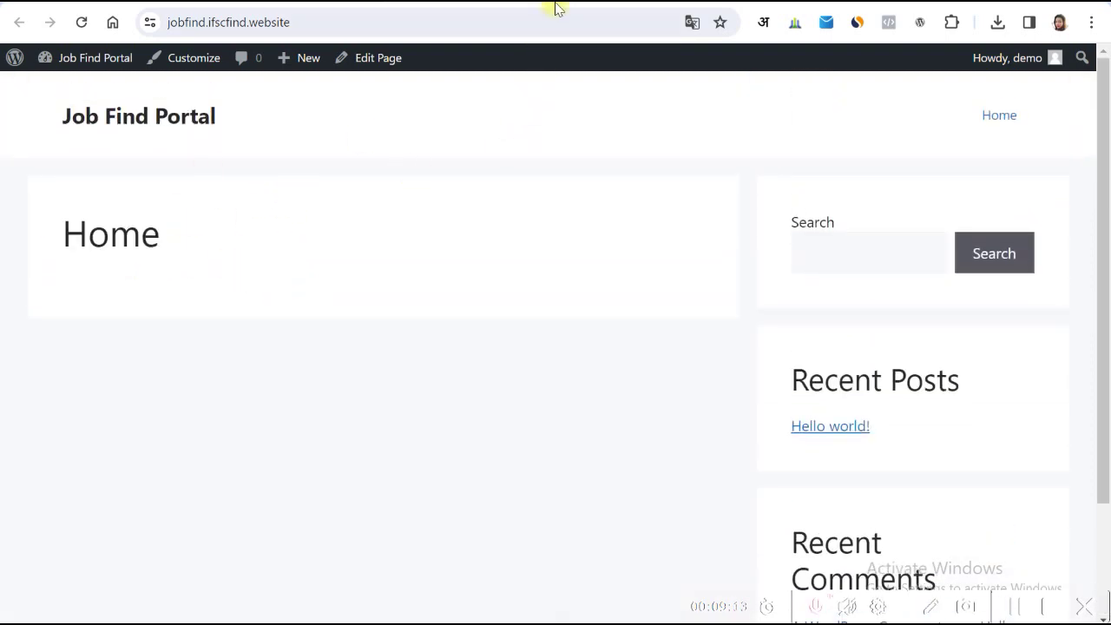
{"action": "left_click_drag", "start_coordinate": [95, 233], "coordinate": [291, 242]}
{"action": "left_click", "coordinate": [291, 241]}
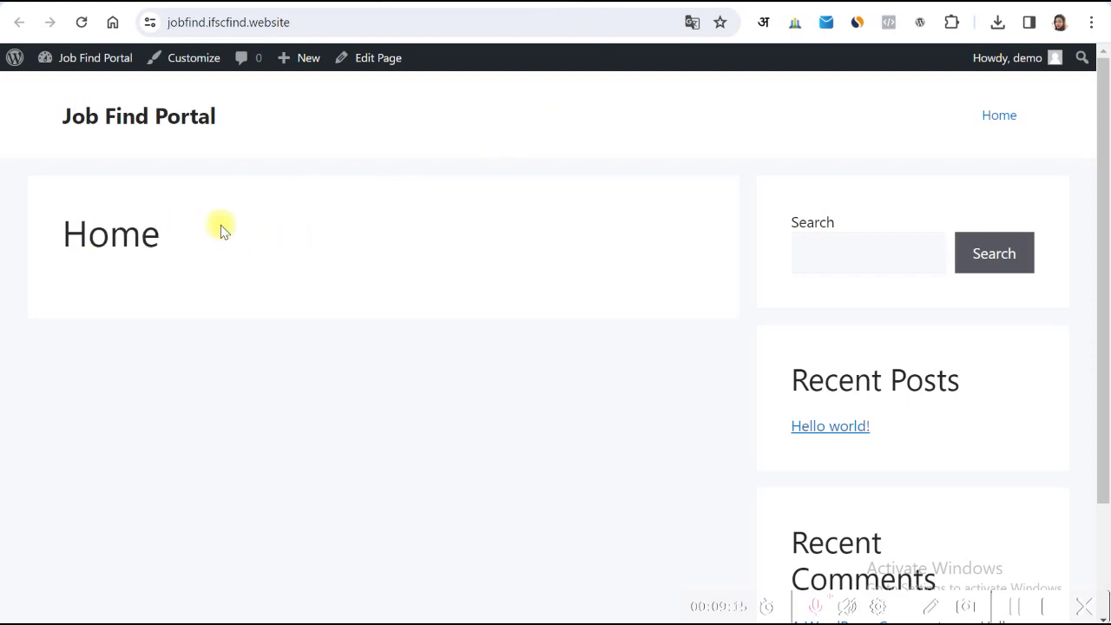
{"action": "left_click_drag", "start_coordinate": [98, 240], "coordinate": [238, 255]}
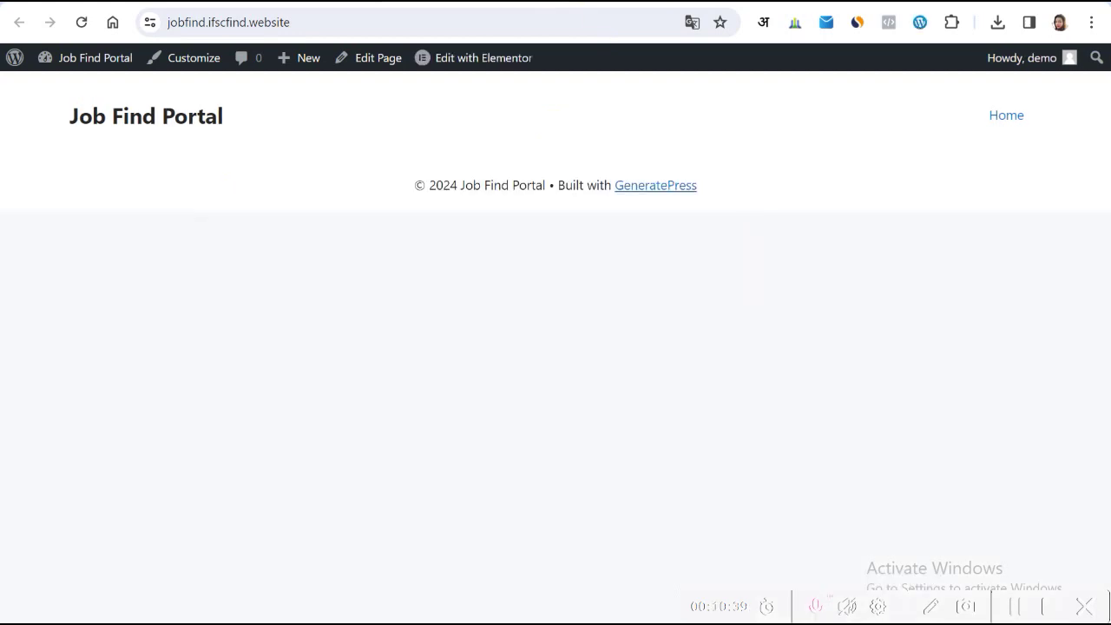
Switch to the demo job portal site and review its layout down to the New Update, Admit Card and Top Online Form boxes.
{"action": "key", "text": "ctrl+Tab"}
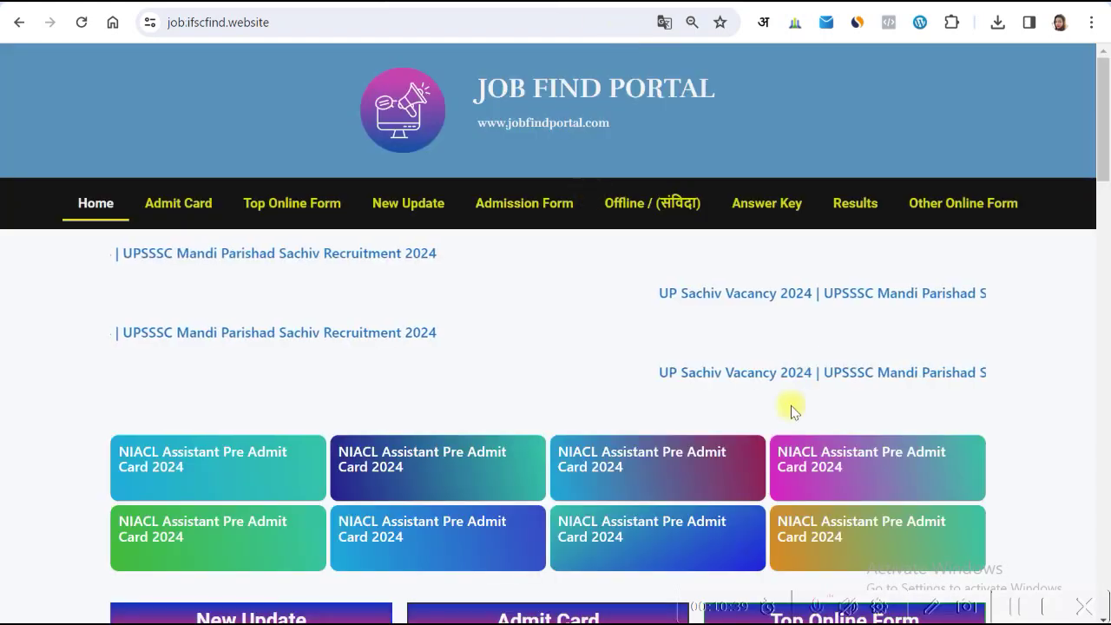
{"action": "scroll", "coordinate": [541, 413], "scroll_direction": "down", "scroll_amount": 2}
{"action": "scroll", "coordinate": [541, 412], "scroll_direction": "down", "scroll_amount": 2}
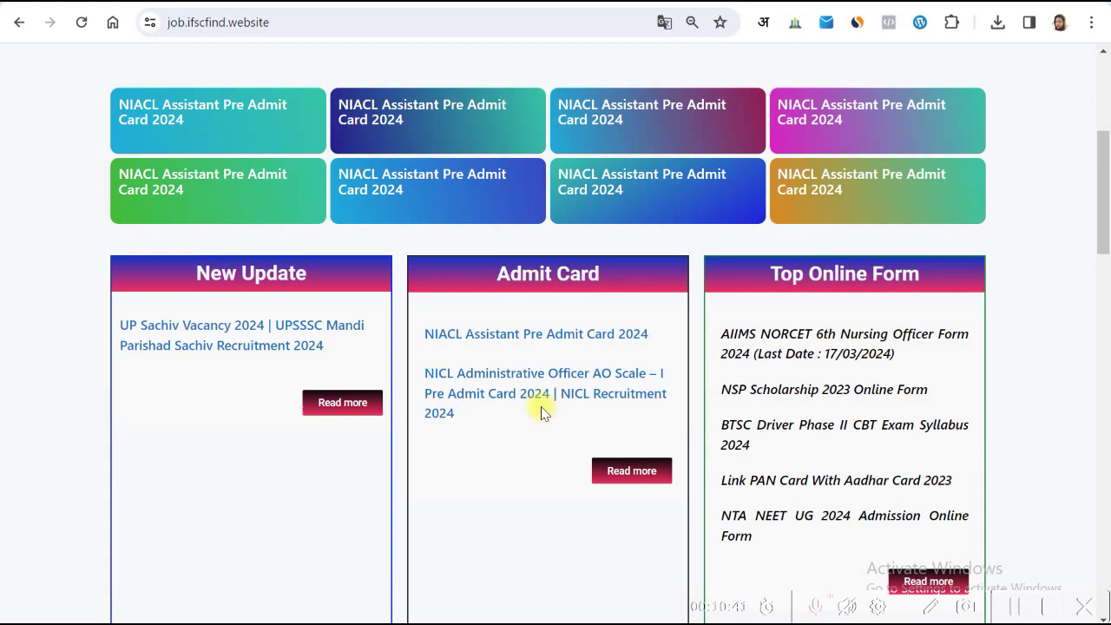
Switch back to the WordPress dashboard and open the post categories page.
{"action": "scroll", "coordinate": [573, 417], "scroll_direction": "up", "scroll_amount": 4}
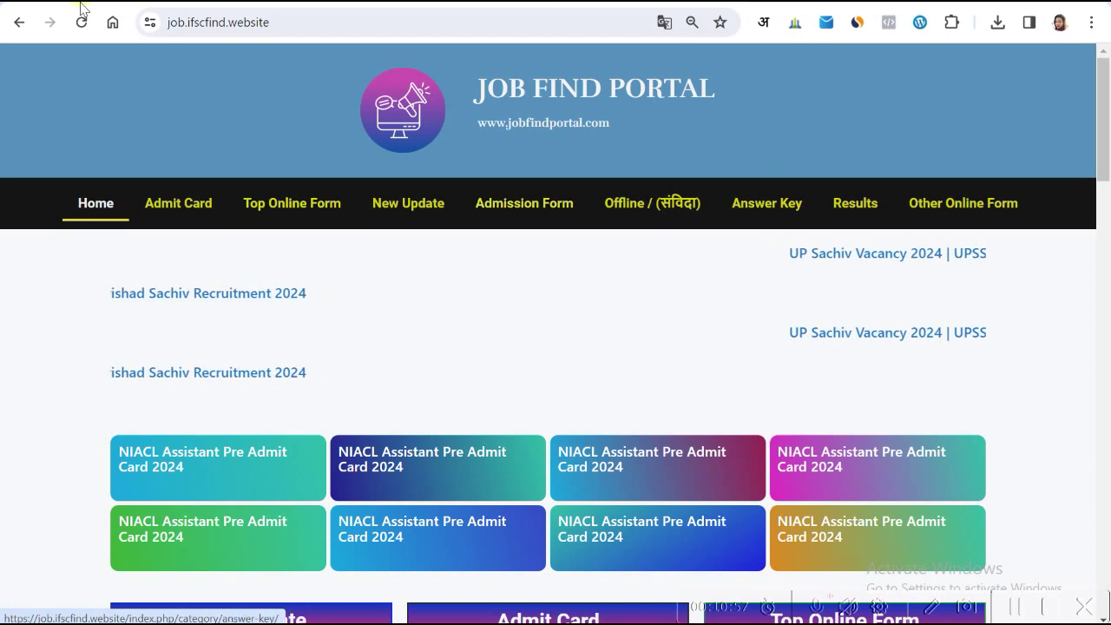
{"action": "key", "text": "ctrl+Tab"}
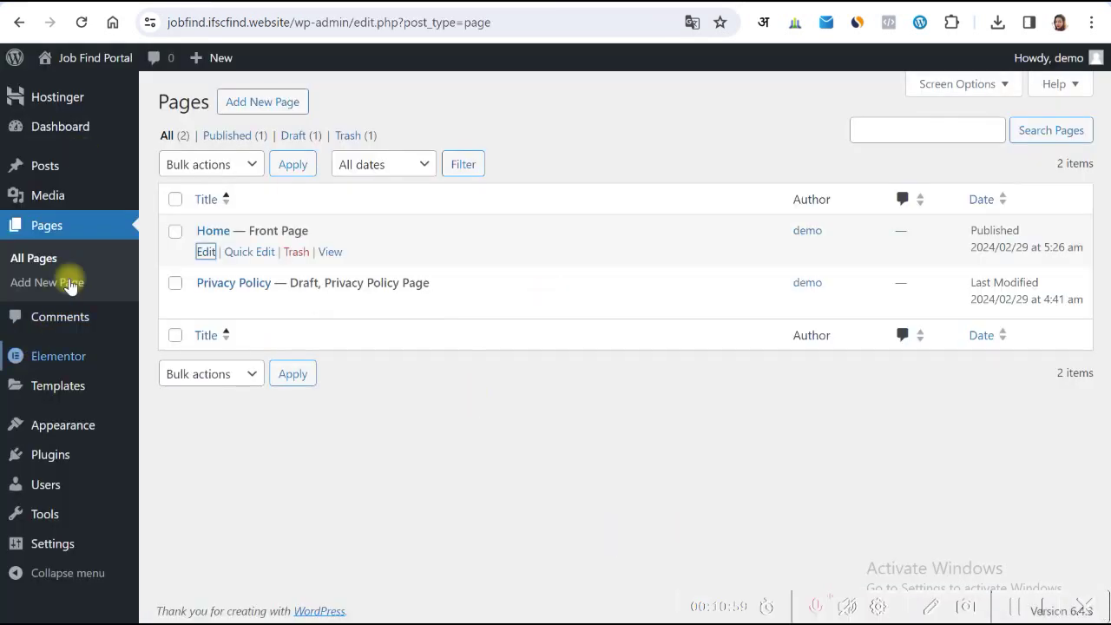
{"action": "mouse_move", "coordinate": [45, 169]}
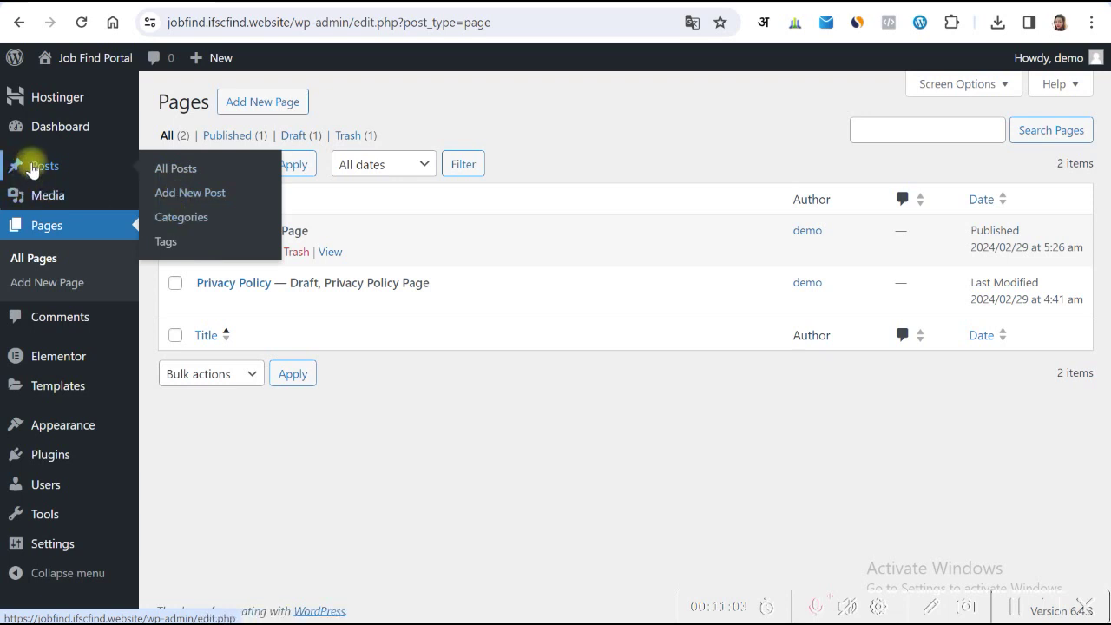
{"action": "left_click", "coordinate": [180, 218]}
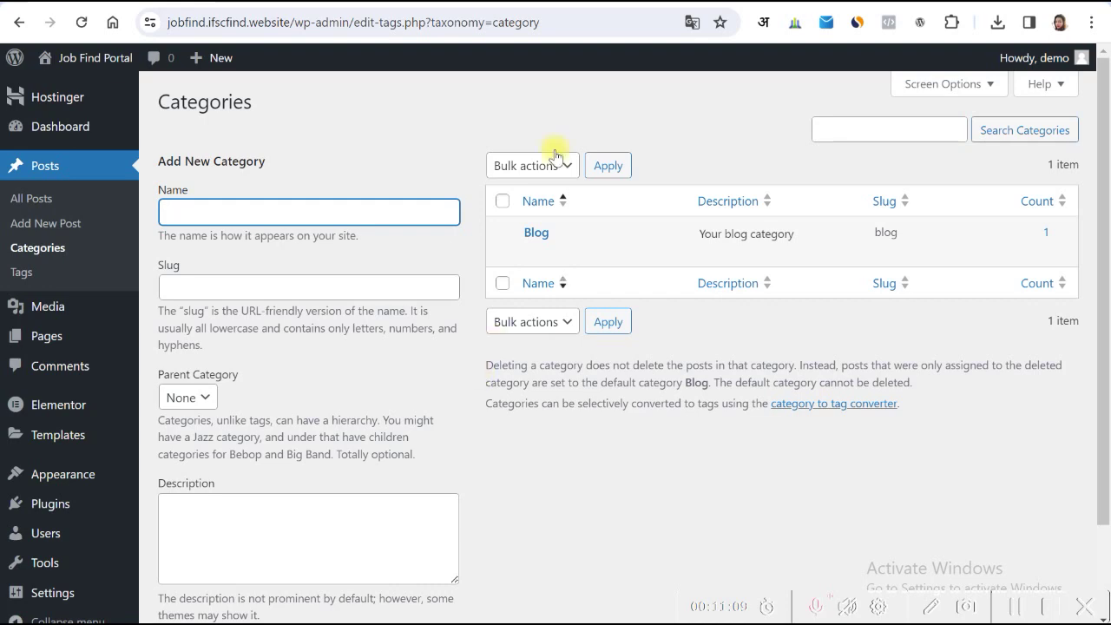
Copy the New Update heading from the demo site and add it as a post category.
{"action": "left_click", "coordinate": [488, 7]}
{"action": "key", "text": "ctrl+Tab"}
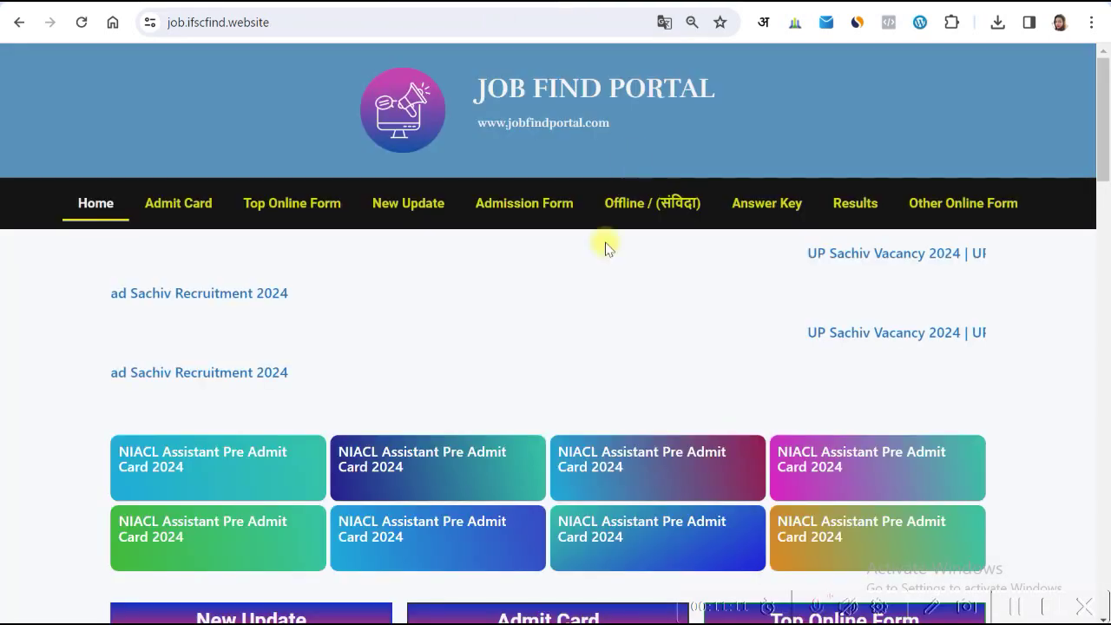
{"action": "scroll", "coordinate": [426, 440], "scroll_direction": "down", "scroll_amount": 1}
{"action": "scroll", "coordinate": [426, 440], "scroll_direction": "down", "scroll_amount": 4}
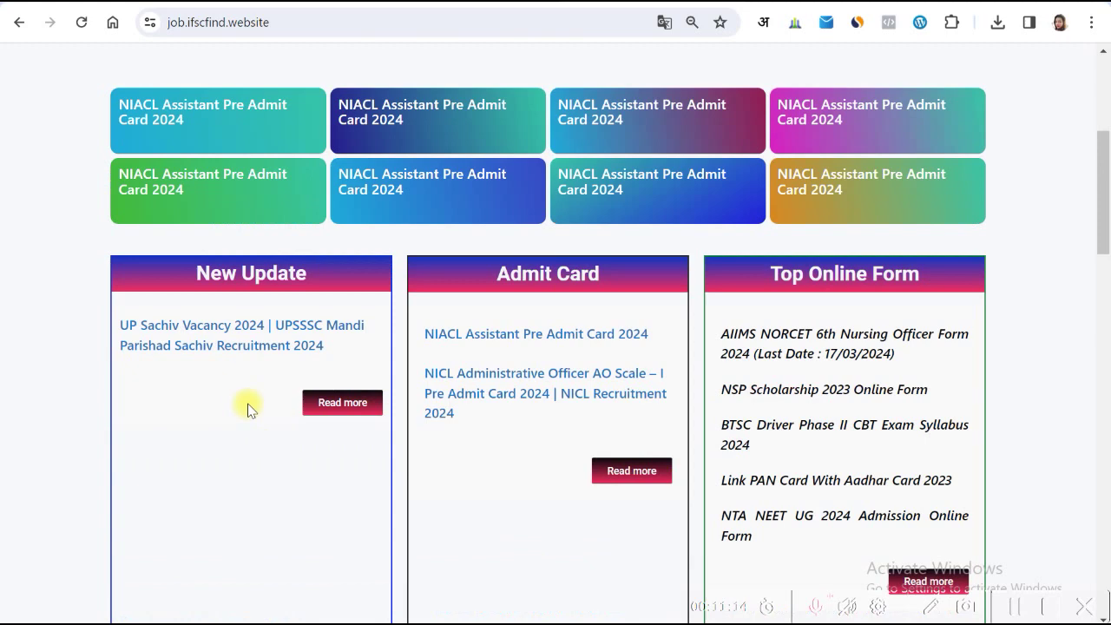
{"action": "left_click_drag", "start_coordinate": [193, 276], "coordinate": [344, 287]}
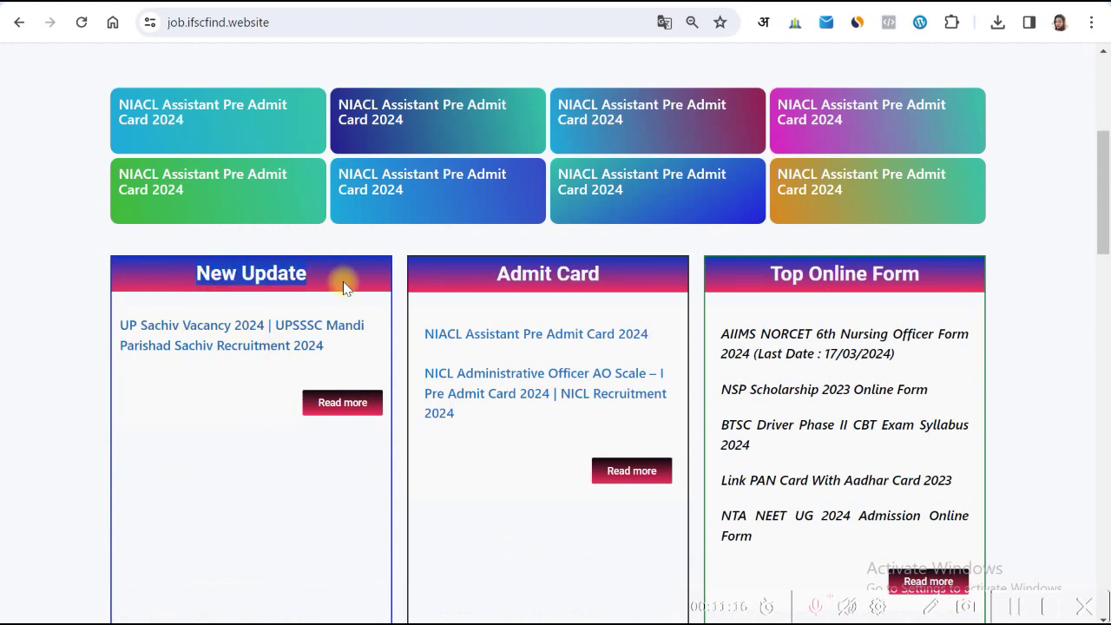
{"action": "key", "text": "ctrl+Tab"}
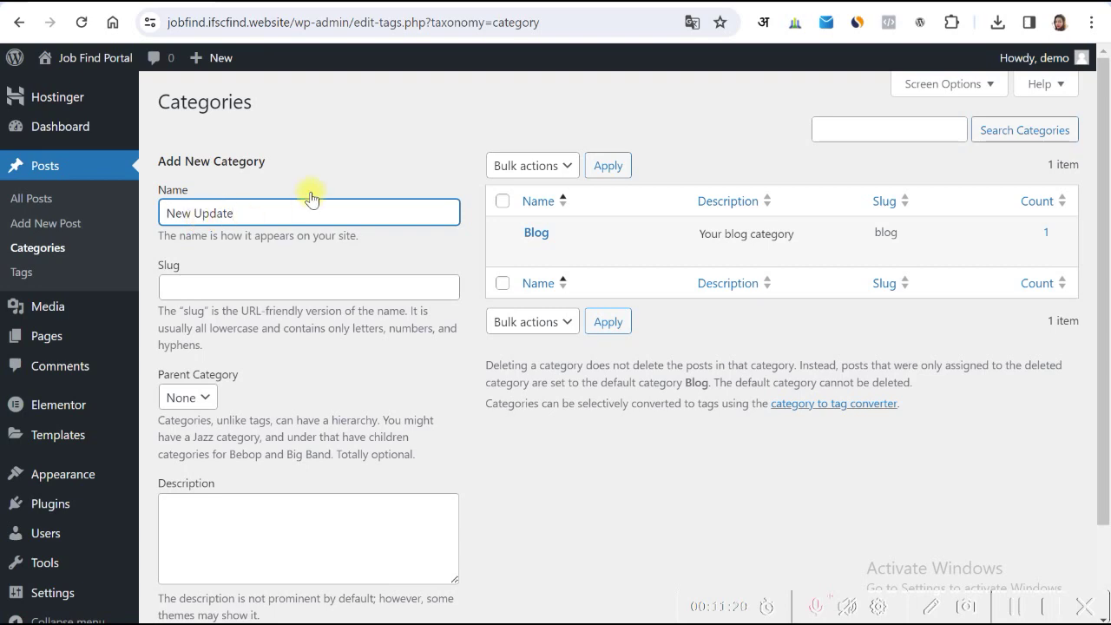
{"action": "scroll", "coordinate": [283, 525], "scroll_direction": "down", "scroll_amount": 2}
{"action": "left_click", "coordinate": [226, 537]}
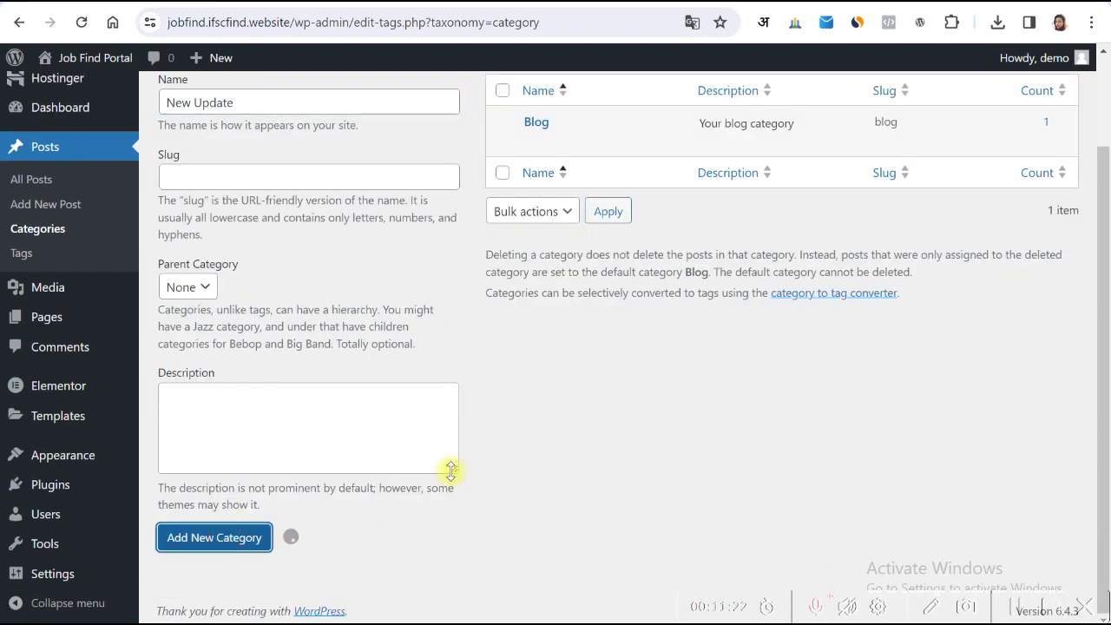
{"action": "scroll", "coordinate": [453, 472], "scroll_direction": "up", "scroll_amount": 2}
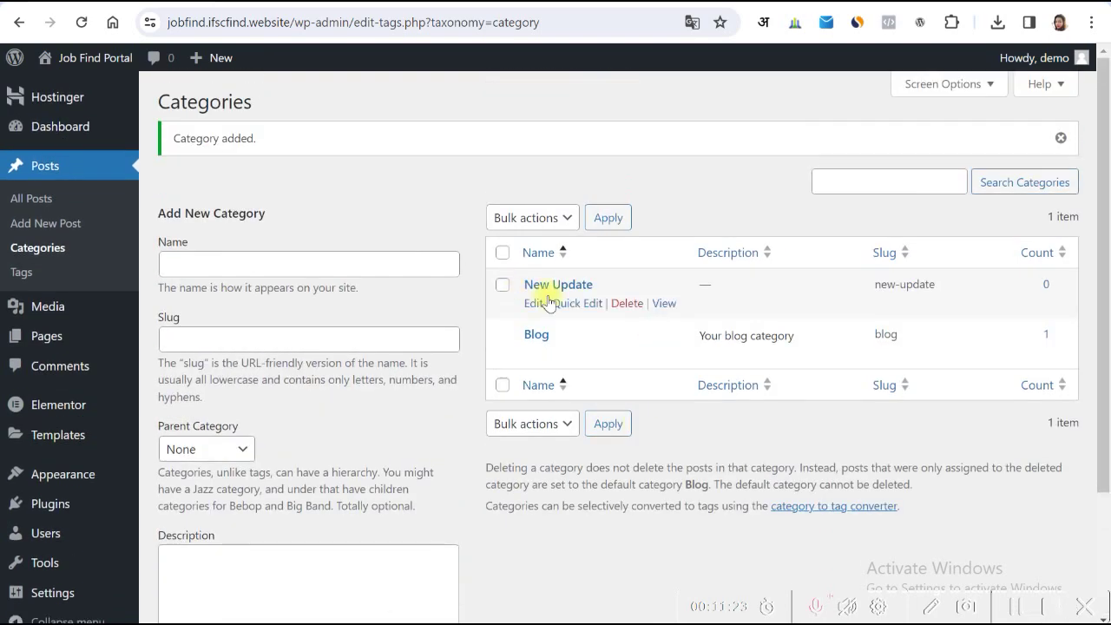
Copy the Admit Card heading from the demo site and add it as a post category.
{"action": "key", "text": "ctrl+Tab"}
{"action": "left_click_drag", "start_coordinate": [488, 276], "coordinate": [614, 276]}
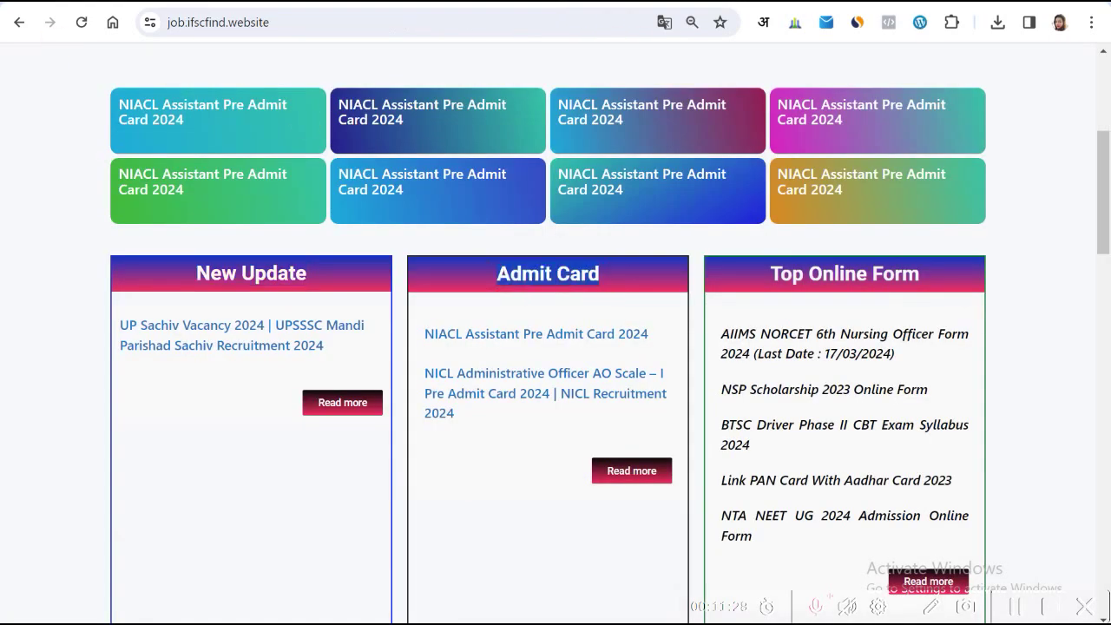
{"action": "key", "text": "ctrl+shift+Tab"}
{"action": "type", "text": "Admit Card"}
{"action": "scroll", "coordinate": [295, 391], "scroll_direction": "down", "scroll_amount": 2}
{"action": "left_click", "coordinate": [227, 539]}
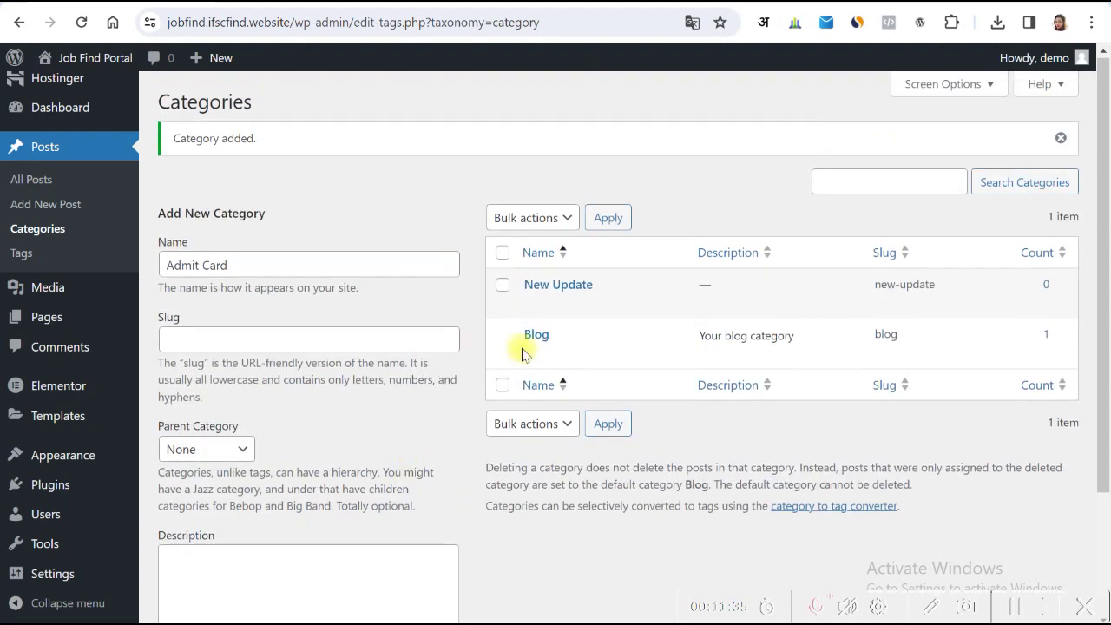
{"action": "scroll", "coordinate": [519, 387], "scroll_direction": "down", "scroll_amount": 2}
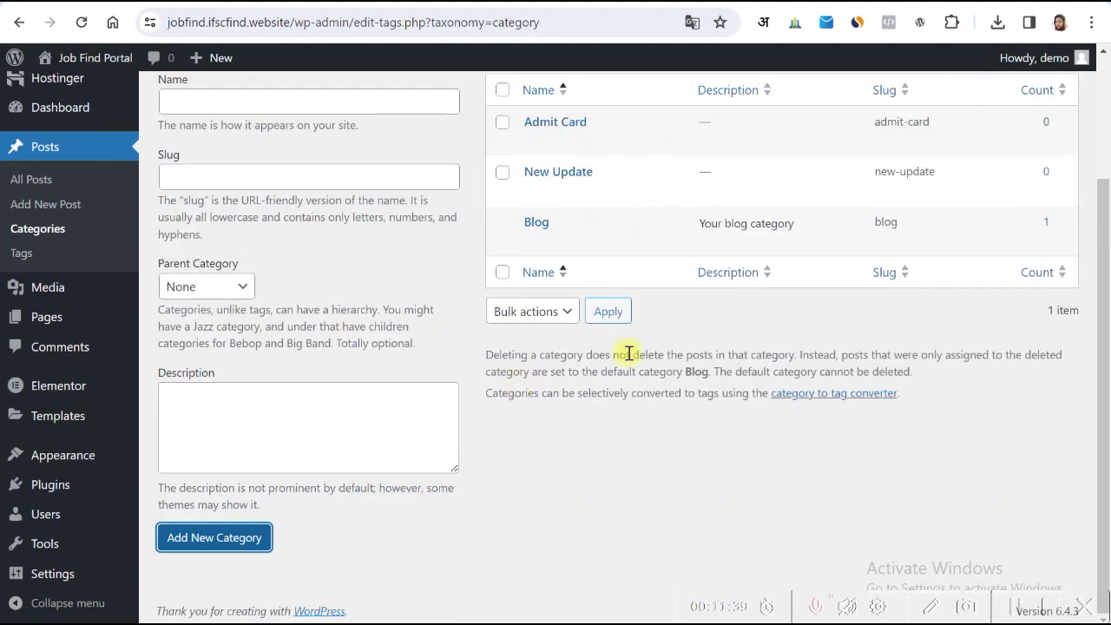
{"action": "scroll", "coordinate": [541, 339], "scroll_direction": "up", "scroll_amount": 2}
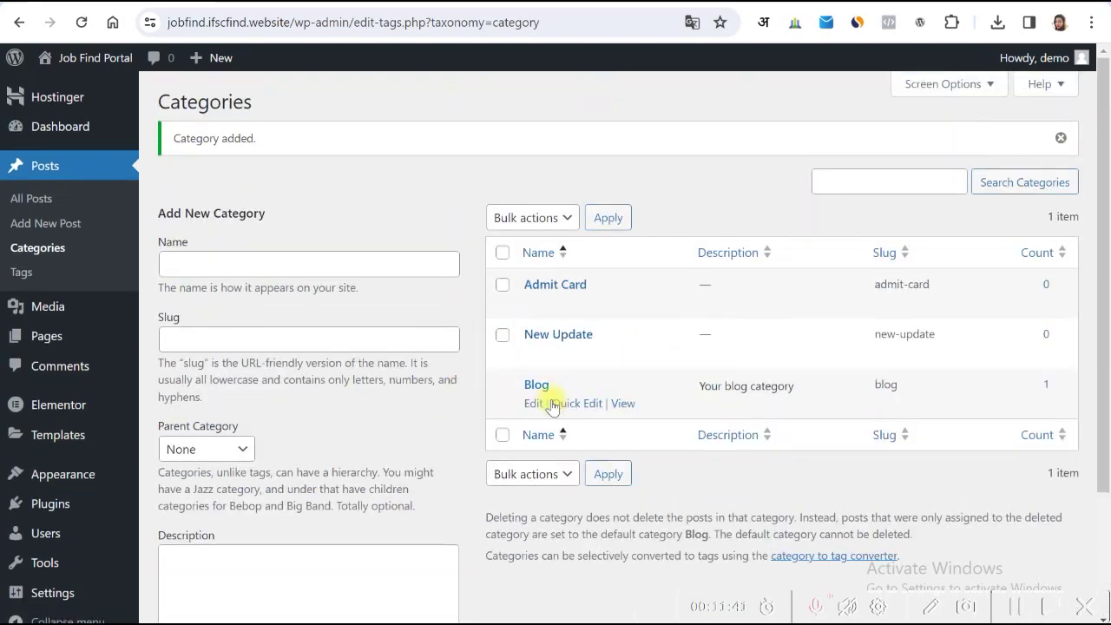
Review the list of post categories and open the page for managing navigation menus.
{"action": "scroll", "coordinate": [521, 337], "scroll_direction": "down", "scroll_amount": 2}
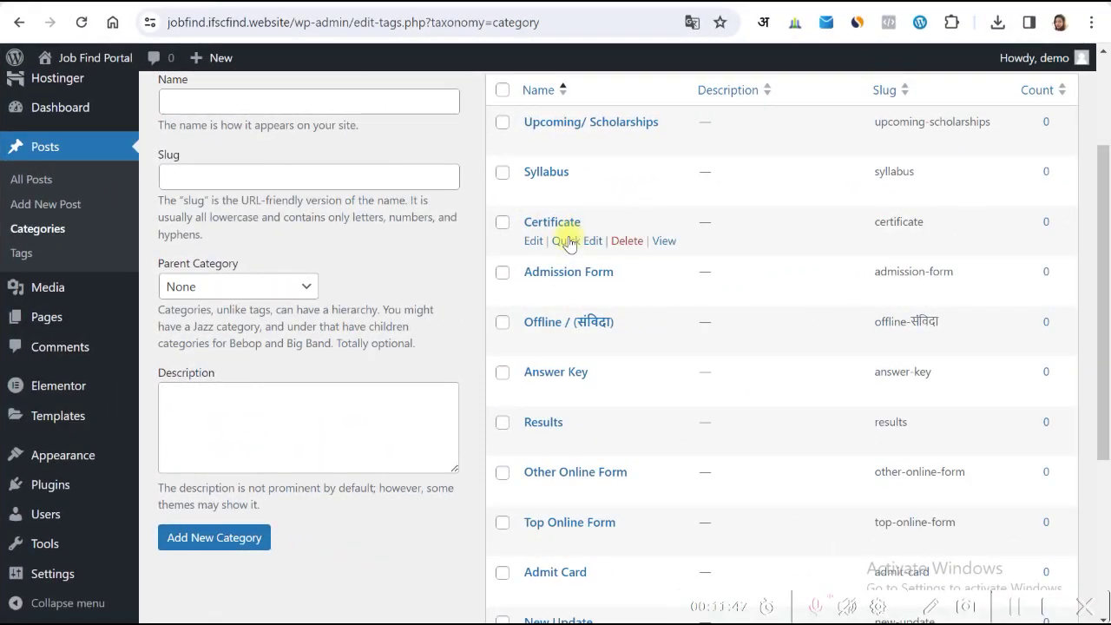
{"action": "scroll", "coordinate": [573, 260], "scroll_direction": "up", "scroll_amount": 2}
{"action": "scroll", "coordinate": [573, 313], "scroll_direction": "down", "scroll_amount": 5}
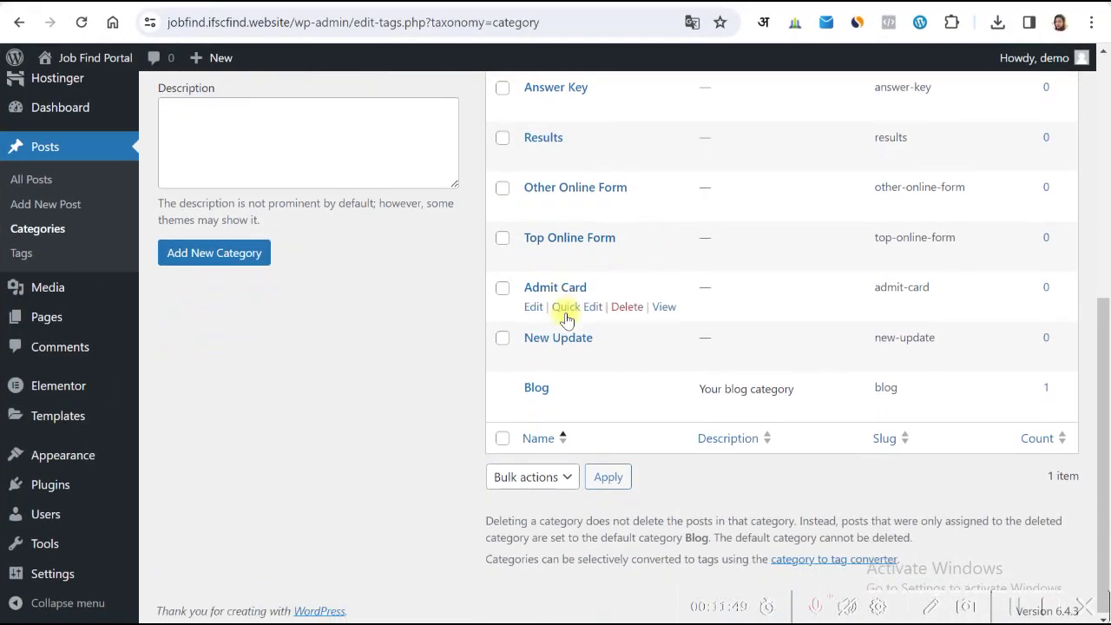
{"action": "scroll", "coordinate": [566, 320], "scroll_direction": "up", "scroll_amount": 4}
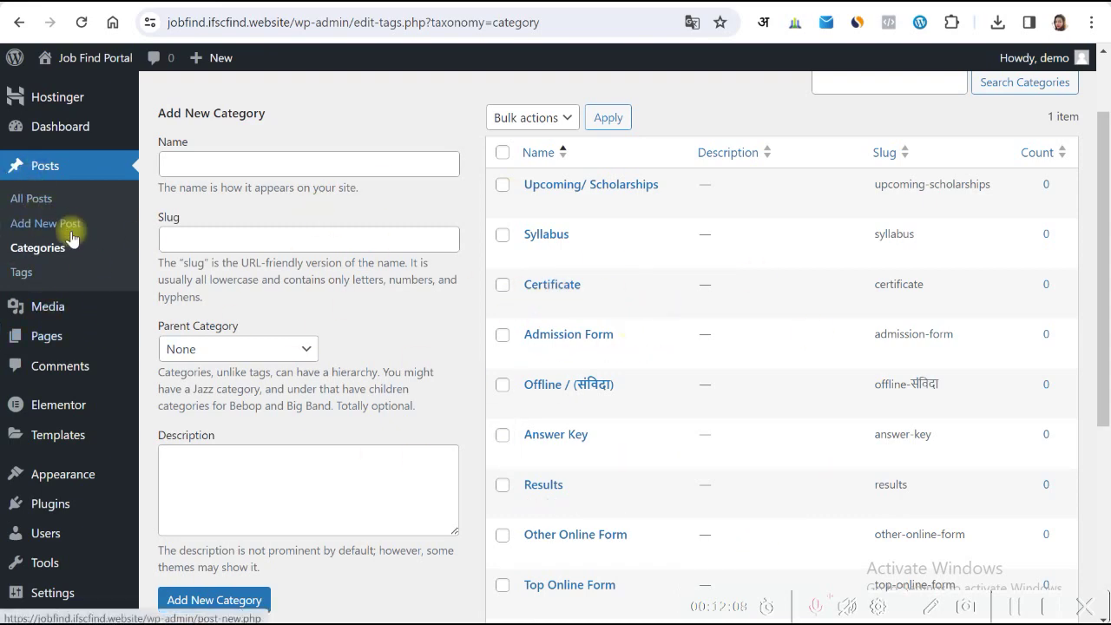
{"action": "scroll", "coordinate": [69, 452], "scroll_direction": "down", "scroll_amount": 2}
{"action": "mouse_move", "coordinate": [56, 467]}
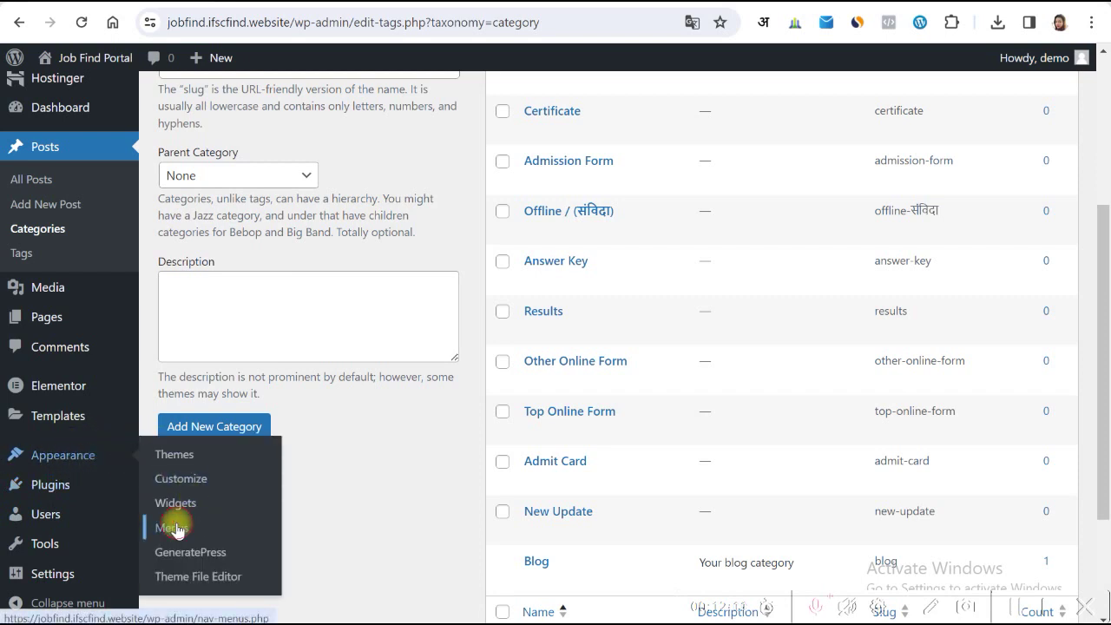
{"action": "left_click", "coordinate": [533, 382]}
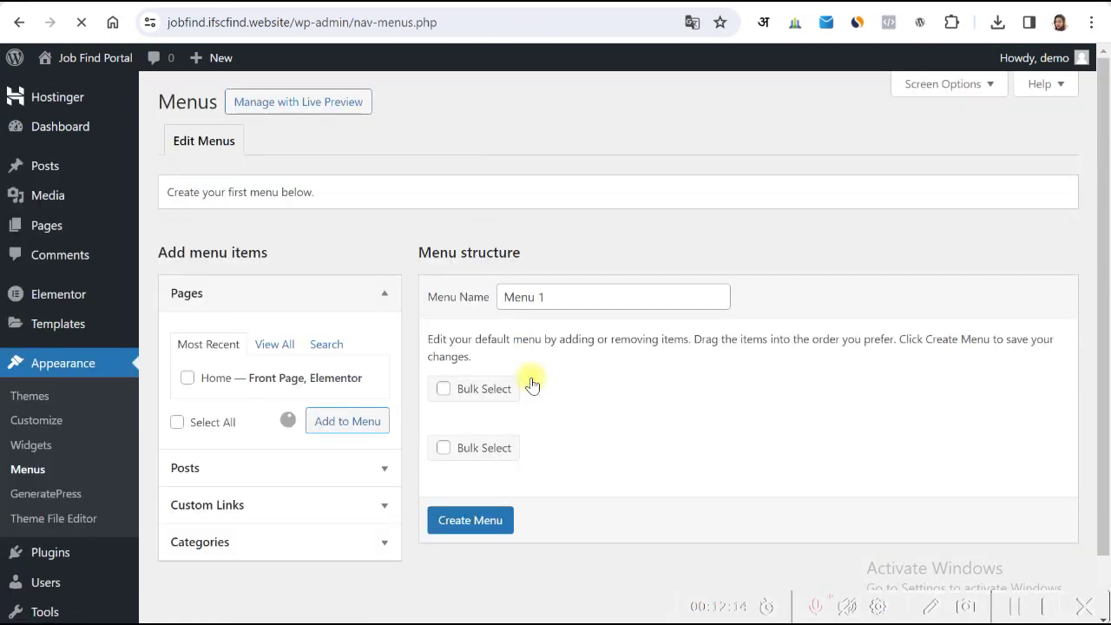
Create a navigation menu named fast 1 containing Home and assign it to the Primary Menu display location.
{"action": "left_click_drag", "start_coordinate": [586, 302], "coordinate": [489, 311]}
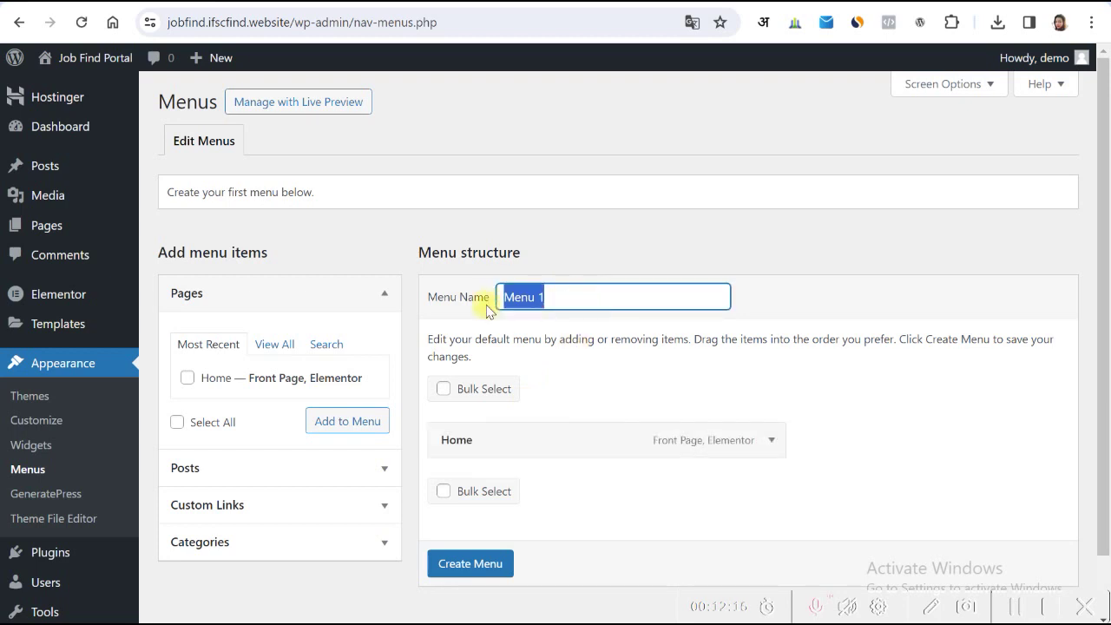
{"action": "type", "text": "fast"}
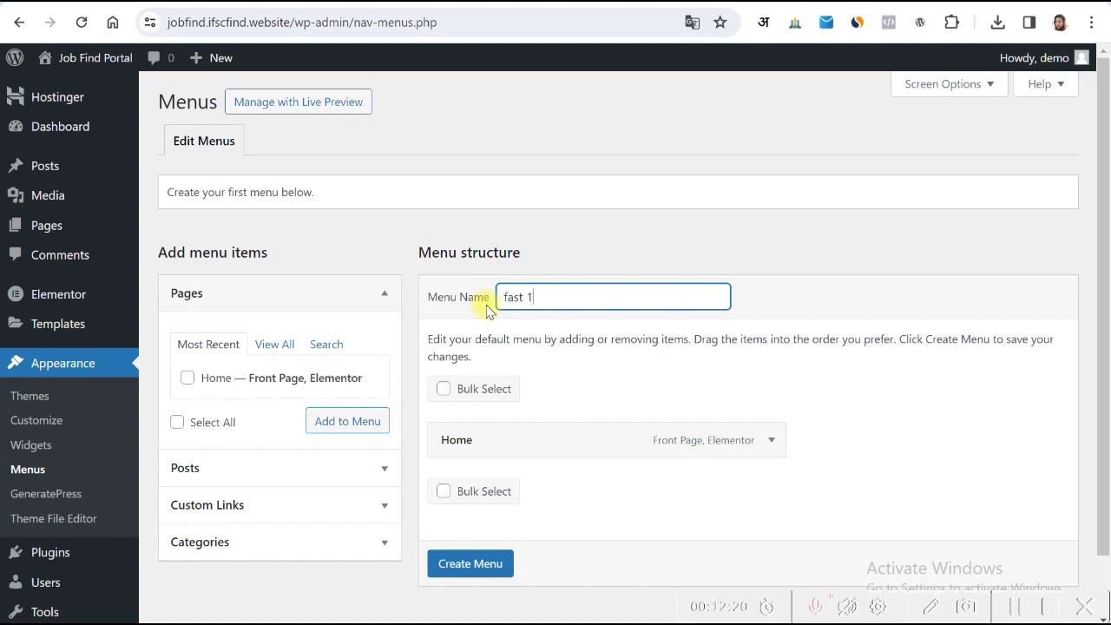
{"action": "left_click", "coordinate": [830, 260]}
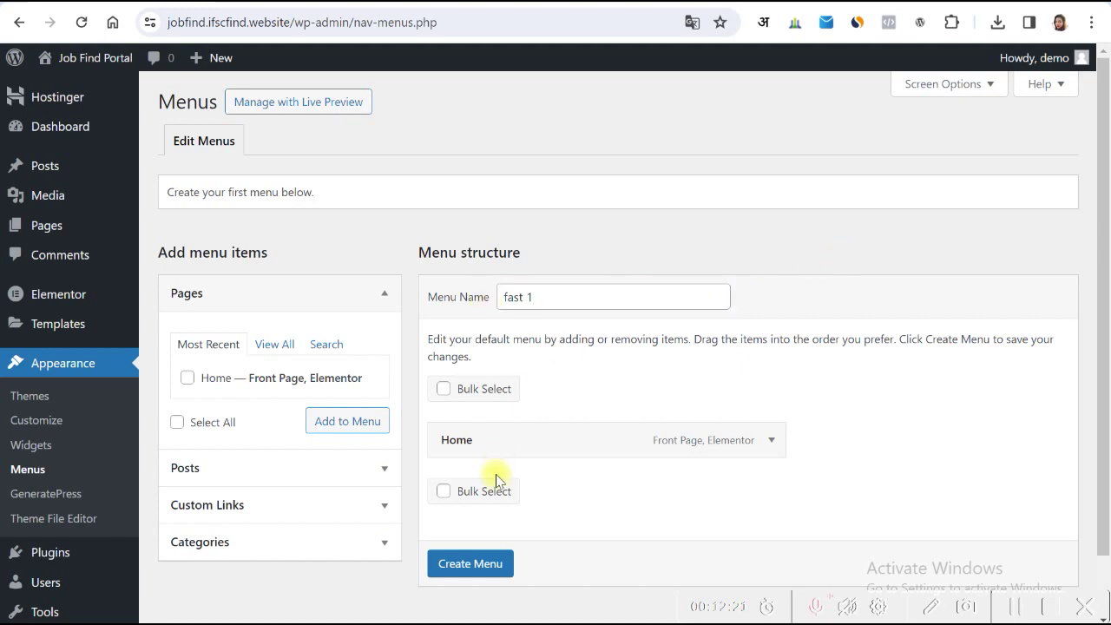
{"action": "left_click", "coordinate": [468, 569]}
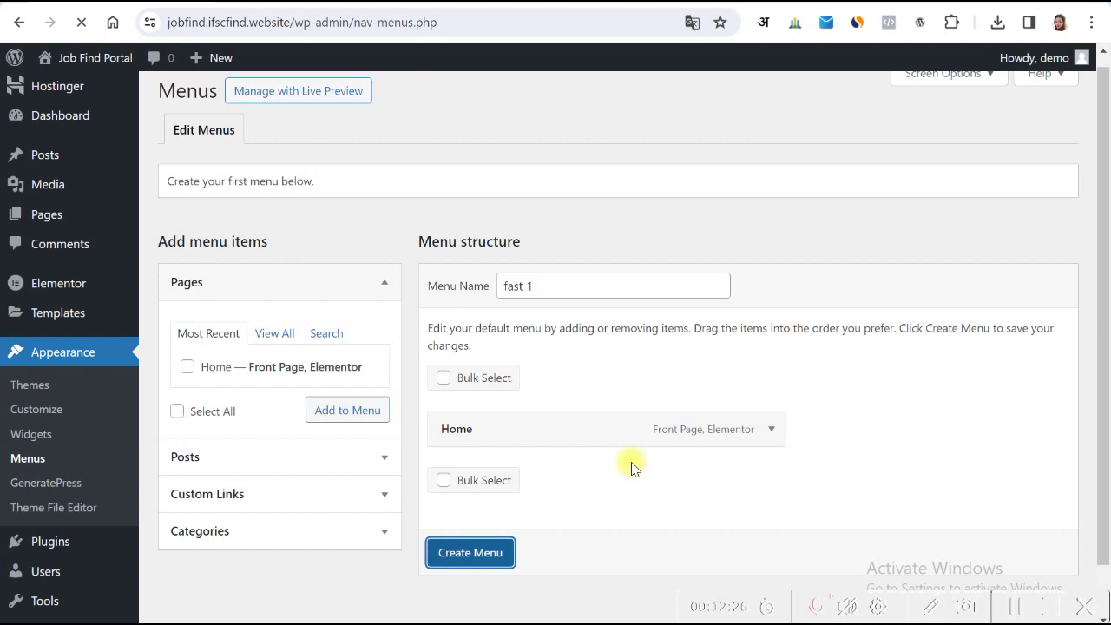
{"action": "scroll", "coordinate": [590, 362], "scroll_direction": "down", "scroll_amount": 2}
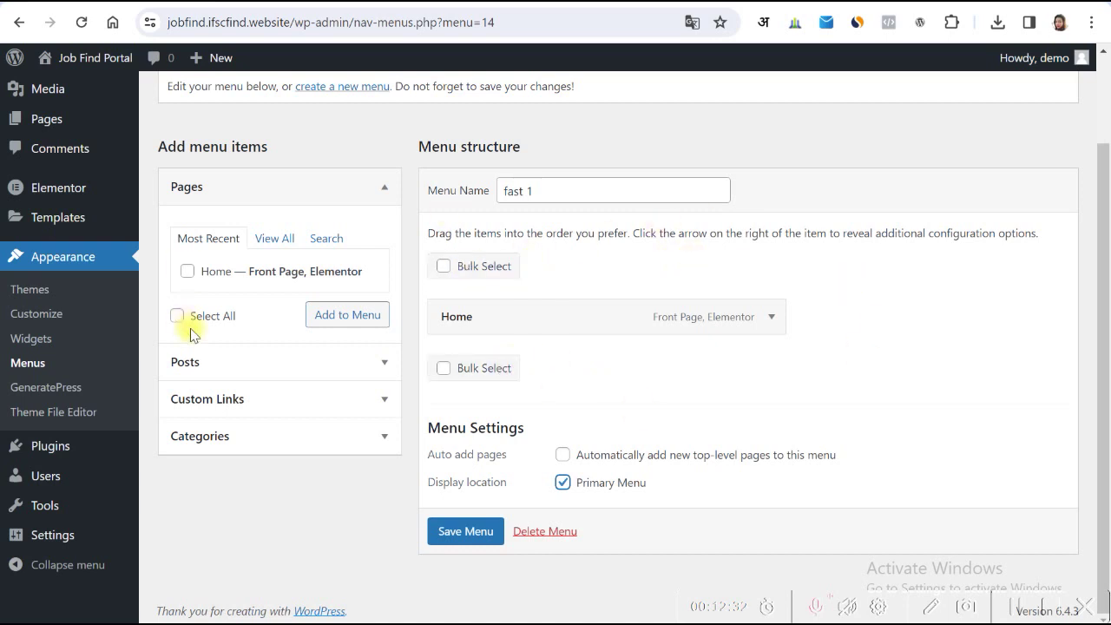
Add the Admission Form, Admit Card, Answer Key, New Update, Offline / (संविदा), Syllabus and Top Online Form categories to the fast 1 menu and save it.
{"action": "left_click", "coordinate": [225, 447]}
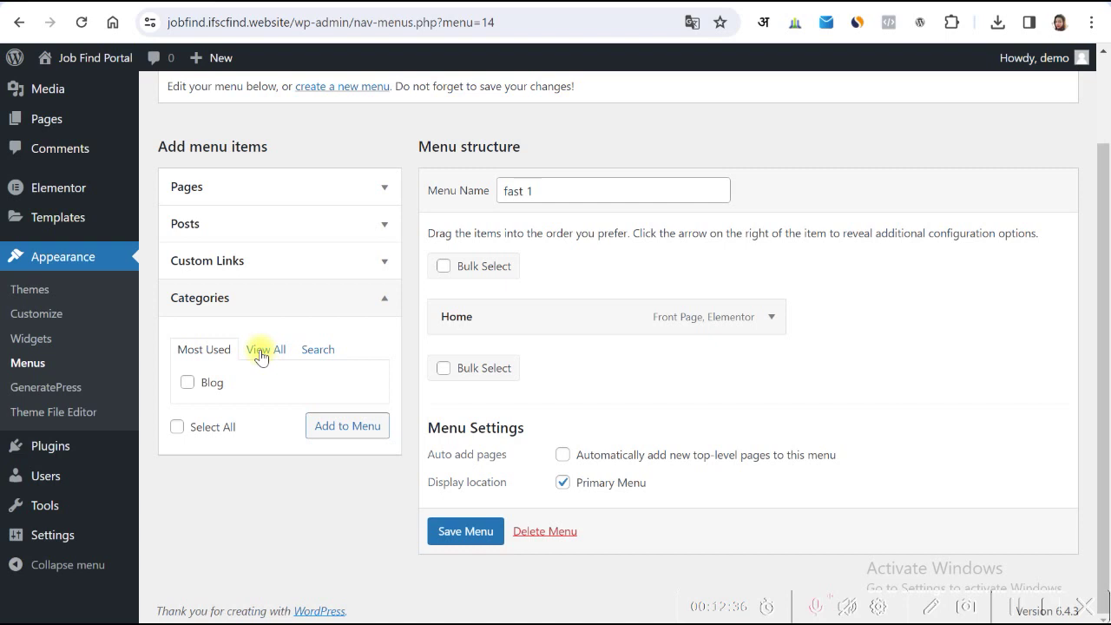
{"action": "left_click", "coordinate": [262, 353]}
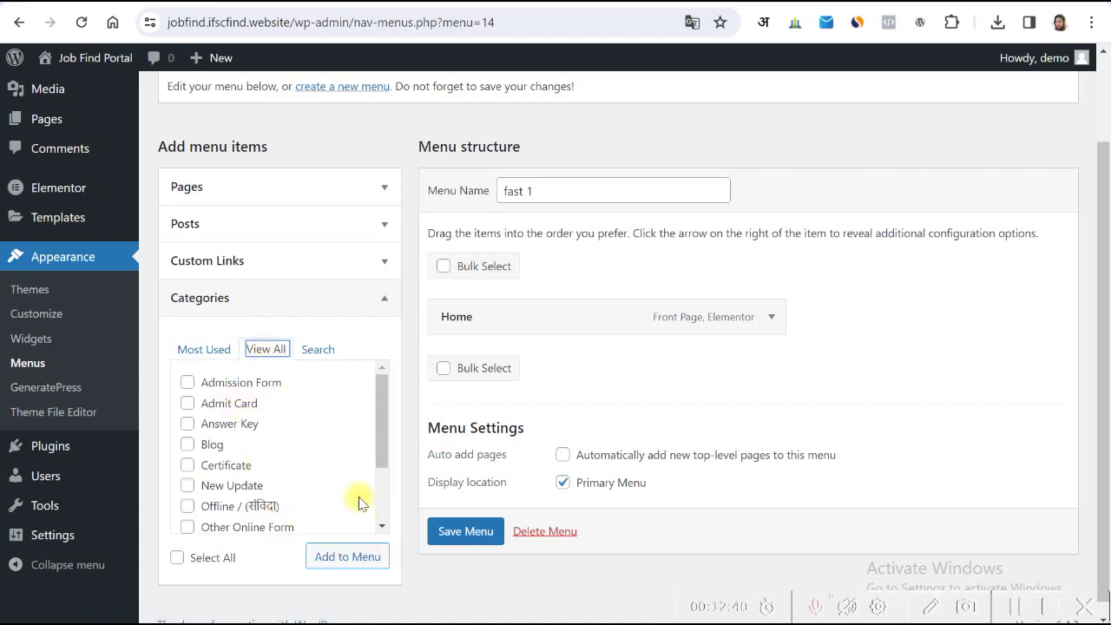
{"action": "left_click", "coordinate": [189, 486]}
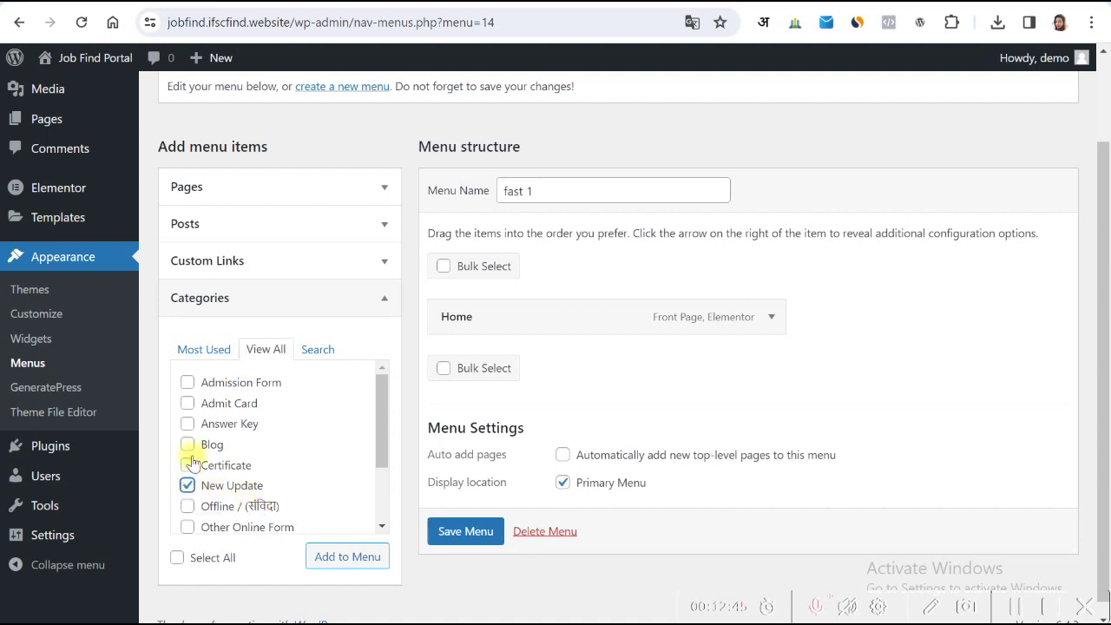
{"action": "left_click", "coordinate": [187, 382]}
{"action": "left_click", "coordinate": [188, 424]}
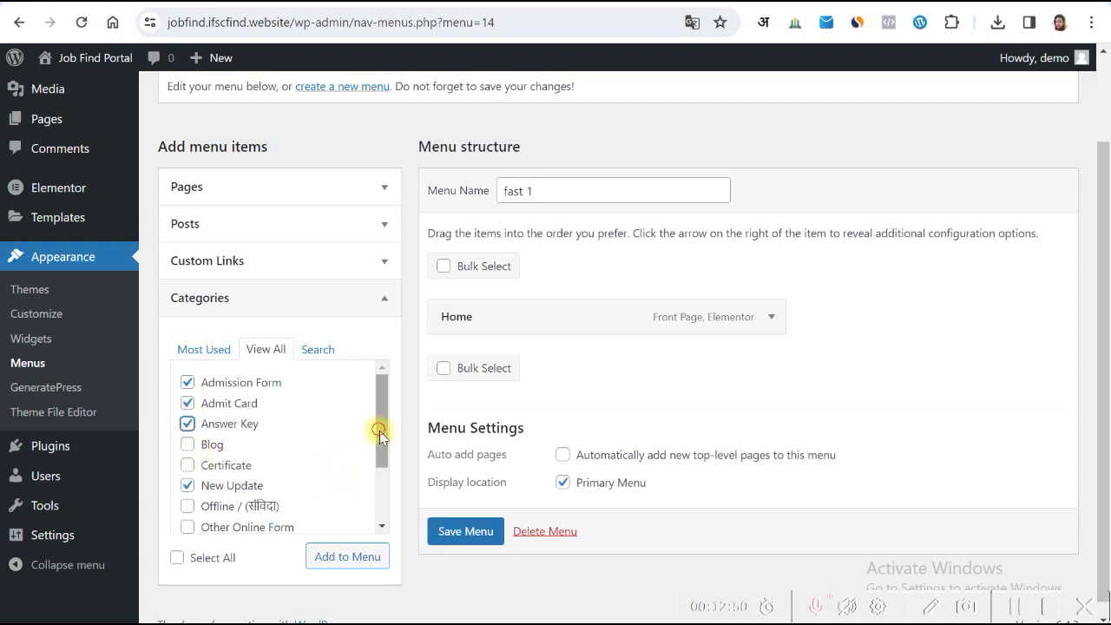
{"action": "scroll", "coordinate": [380, 431], "scroll_direction": "down", "scroll_amount": 1}
{"action": "left_click", "coordinate": [188, 448]}
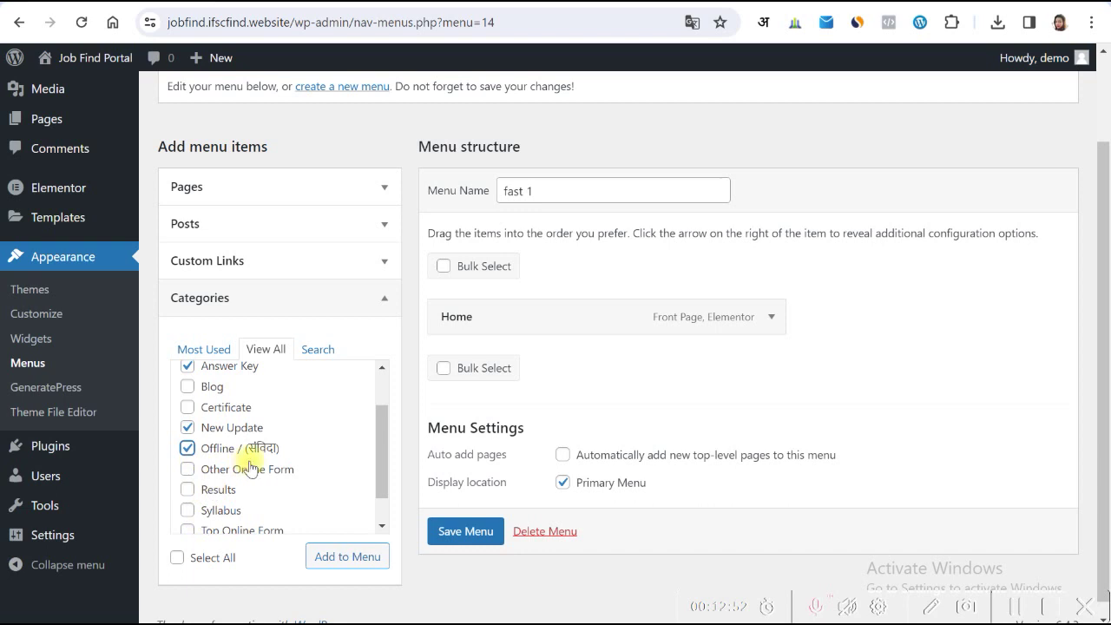
{"action": "scroll", "coordinate": [244, 469], "scroll_direction": "down", "scroll_amount": 1}
{"action": "left_click", "coordinate": [188, 472]}
{"action": "left_click", "coordinate": [187, 491]}
{"action": "left_click", "coordinate": [337, 556]}
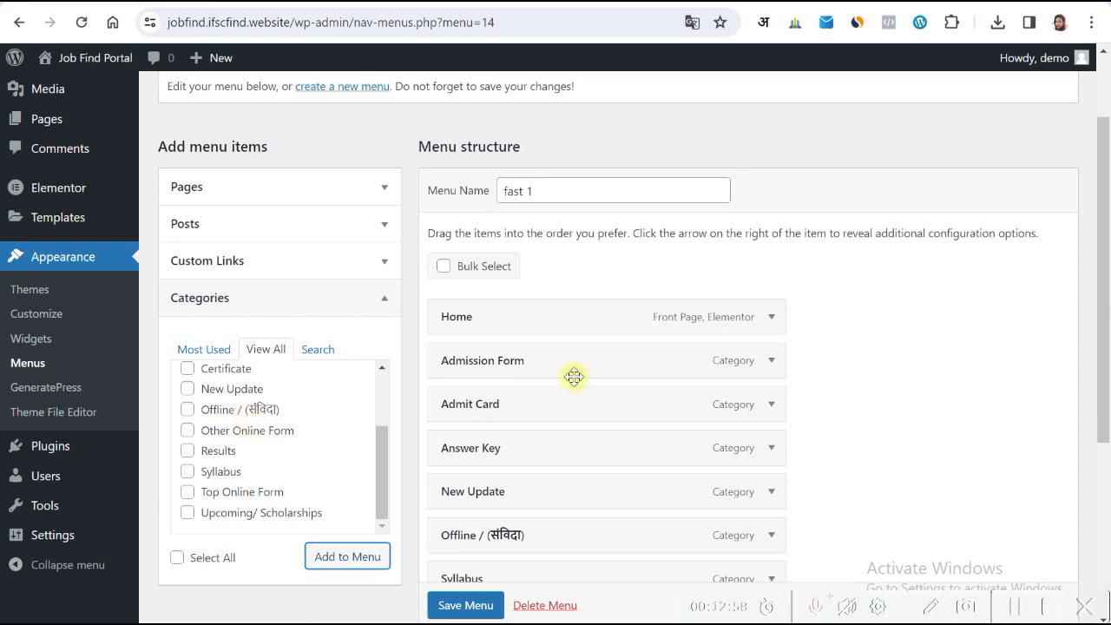
{"action": "scroll", "coordinate": [573, 377], "scroll_direction": "down", "scroll_amount": 4}
{"action": "left_click", "coordinate": [467, 533]}
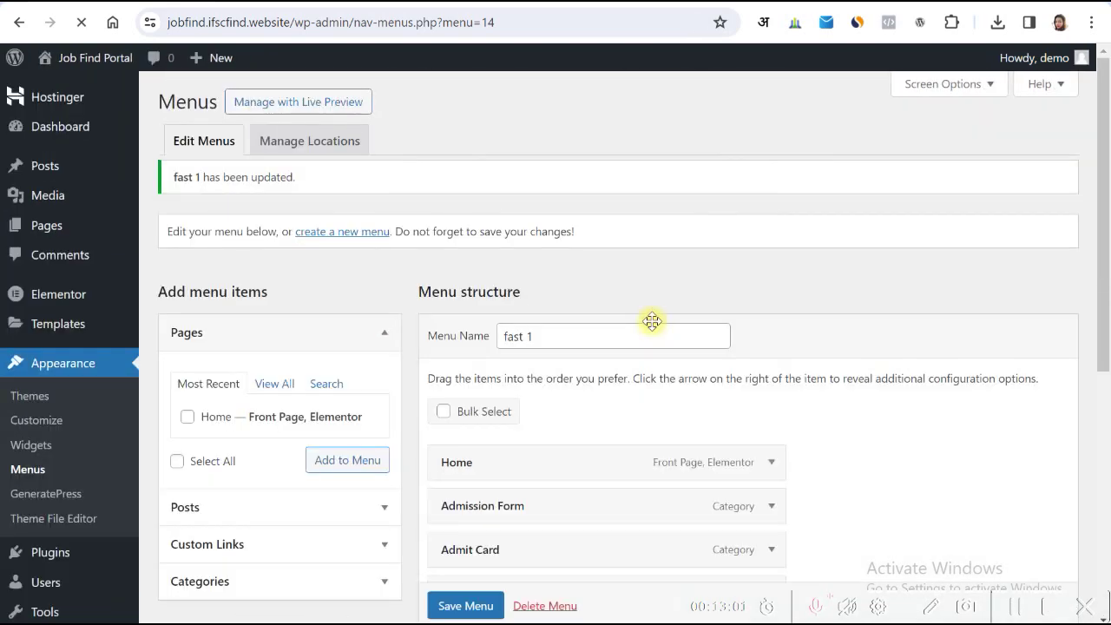
Reload the Elementor editor page and open the theme Customizer from the menu management page in a new browser tab.
{"action": "left_click", "coordinate": [96, 58]}
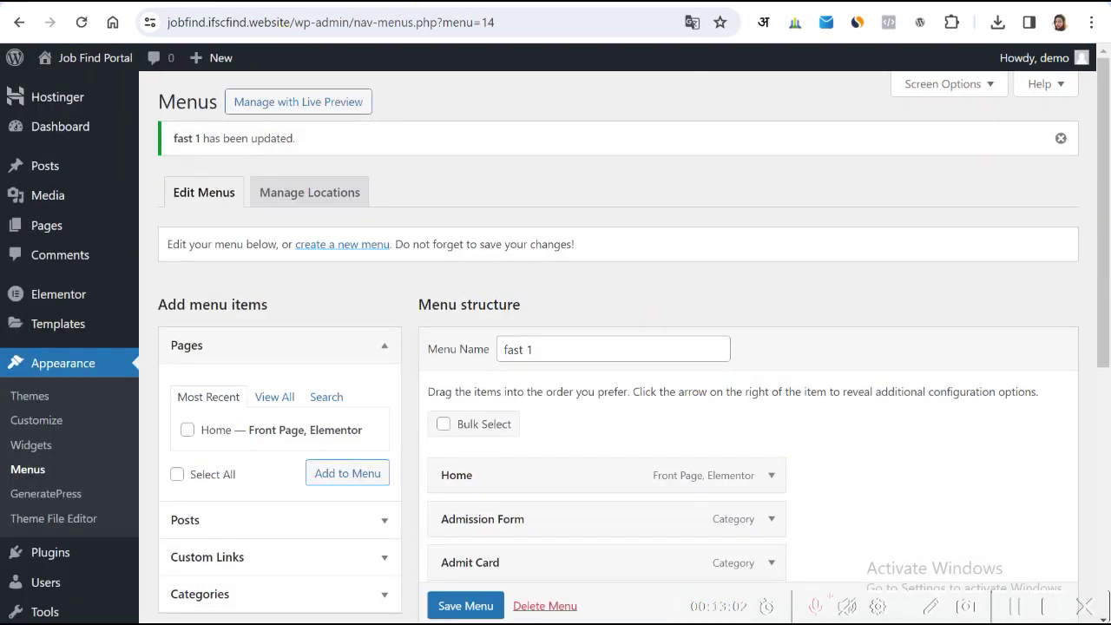
{"action": "left_click", "coordinate": [82, 21]}
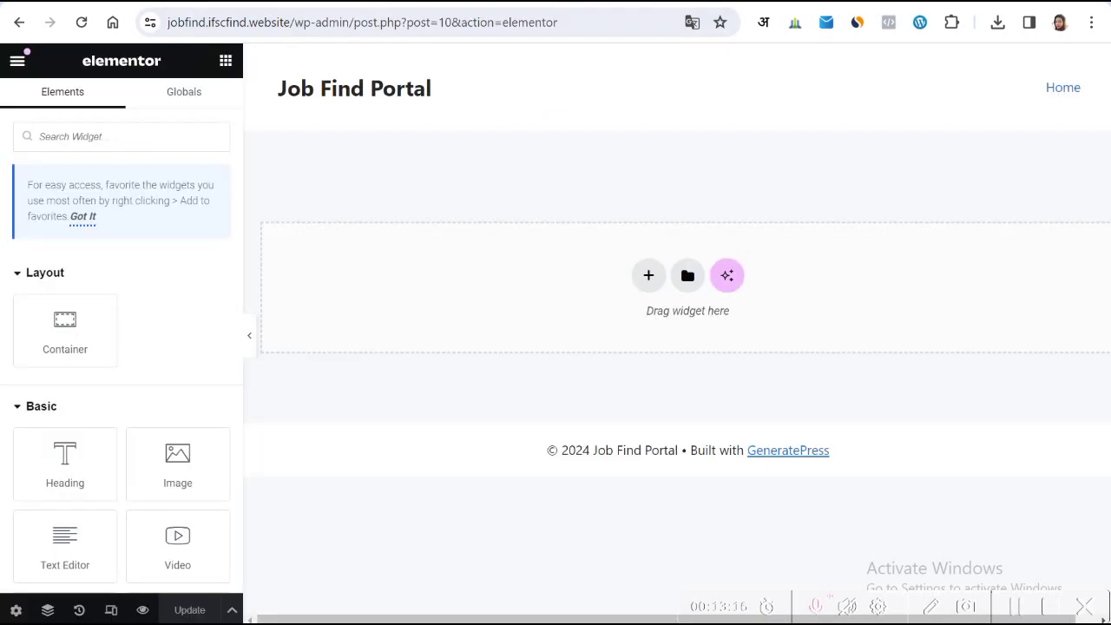
{"action": "key", "text": "ctrl+Tab"}
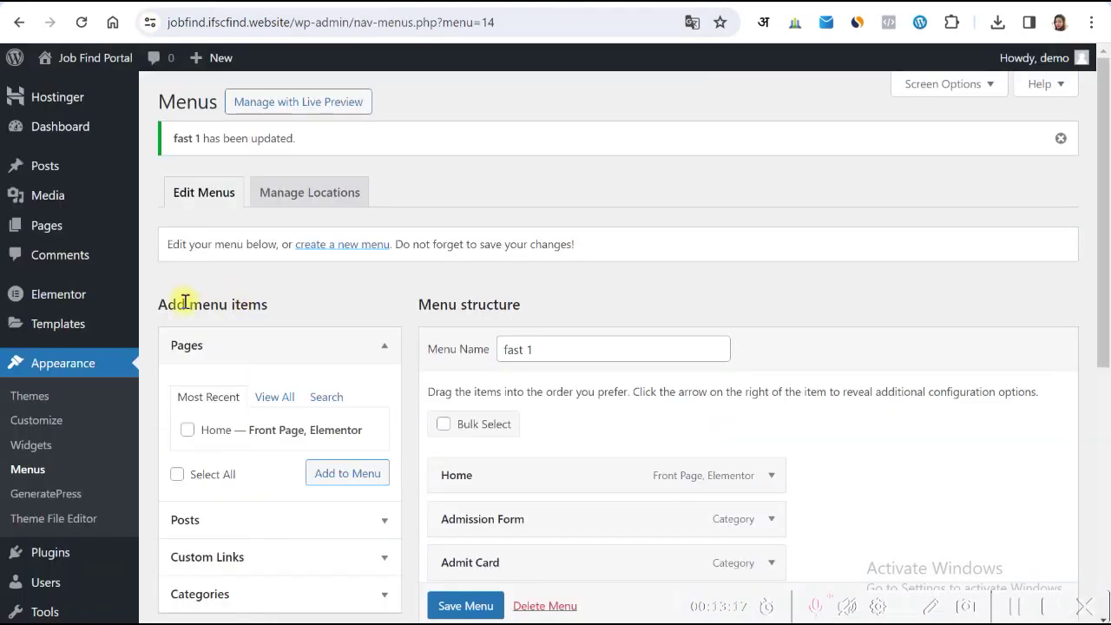
{"action": "right_click", "coordinate": [34, 422]}
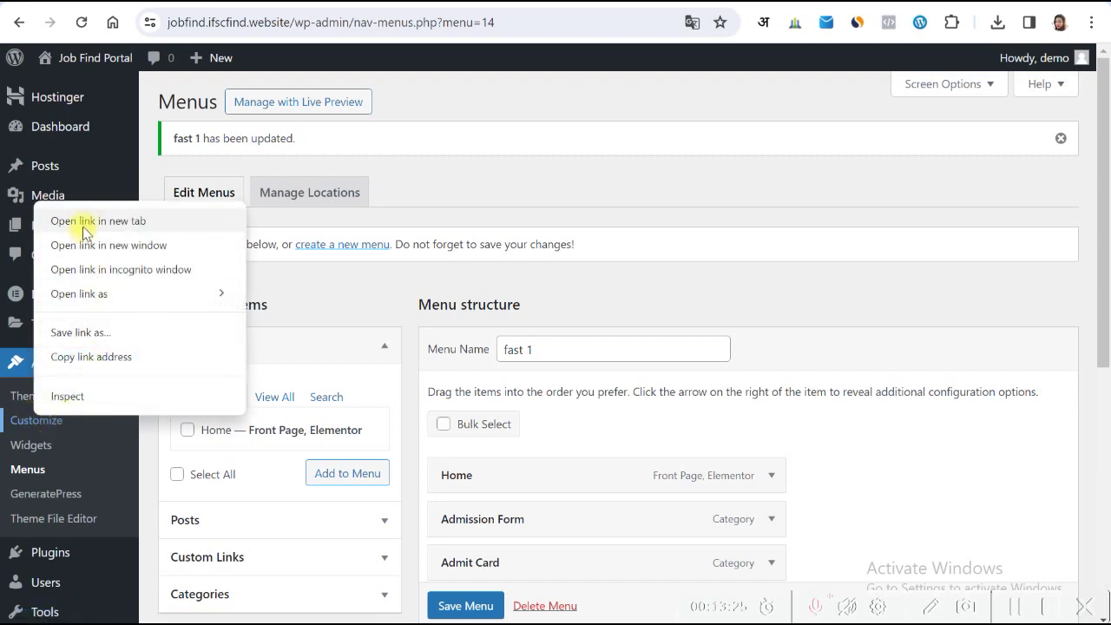
{"action": "left_click", "coordinate": [84, 227]}
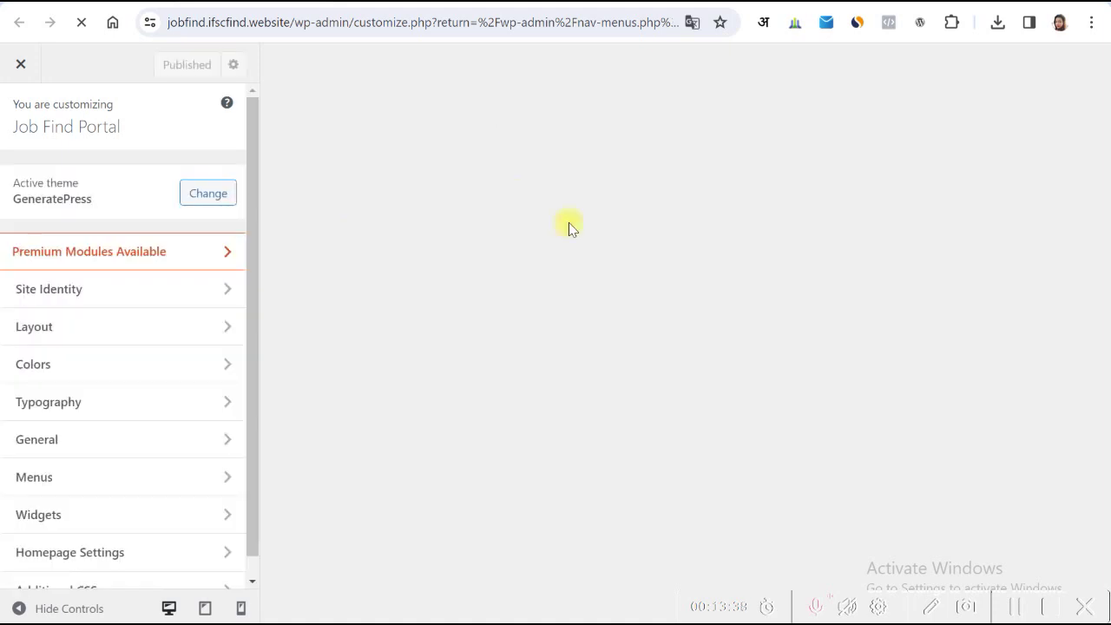
Compare the demo site's header and menu with the new site's front page, and return to the Customizer.
{"action": "key", "text": "ctrl+Tab"}
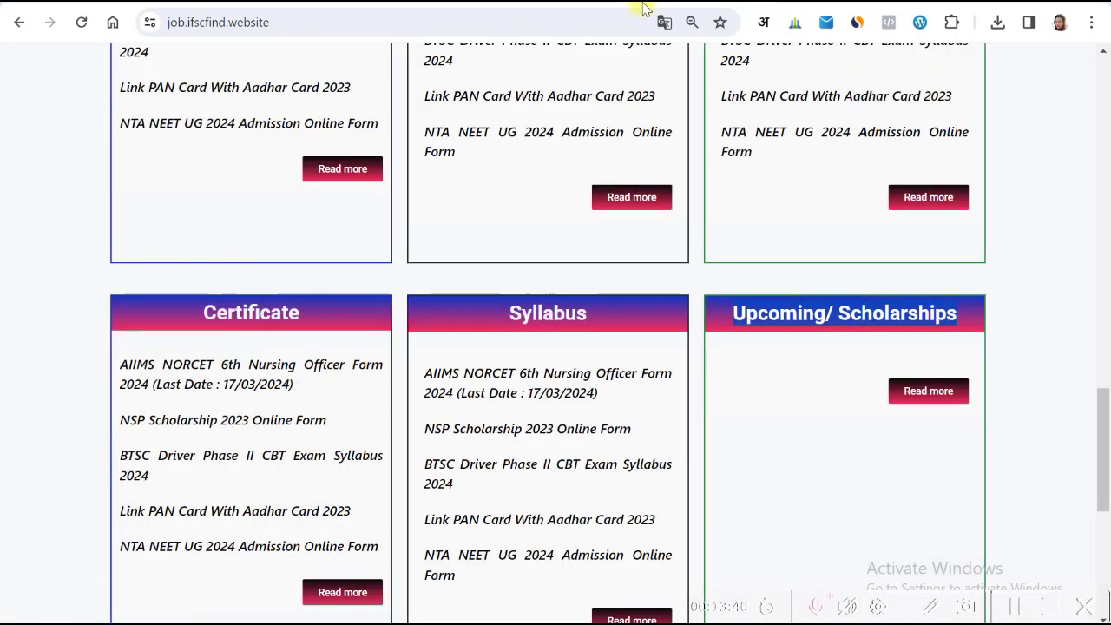
{"action": "scroll", "coordinate": [415, 180], "scroll_direction": "up", "scroll_amount": 2}
{"action": "key", "text": "ctrl+Tab"}
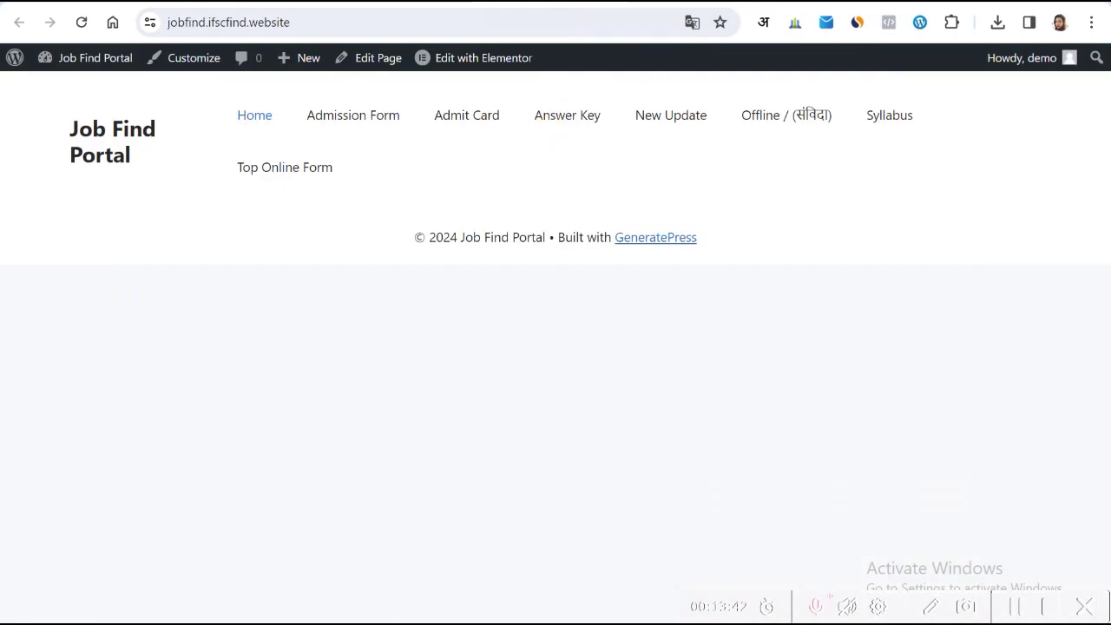
{"action": "key", "text": "ctrl+Tab"}
{"action": "scroll", "coordinate": [531, 252], "scroll_direction": "up", "scroll_amount": 8}
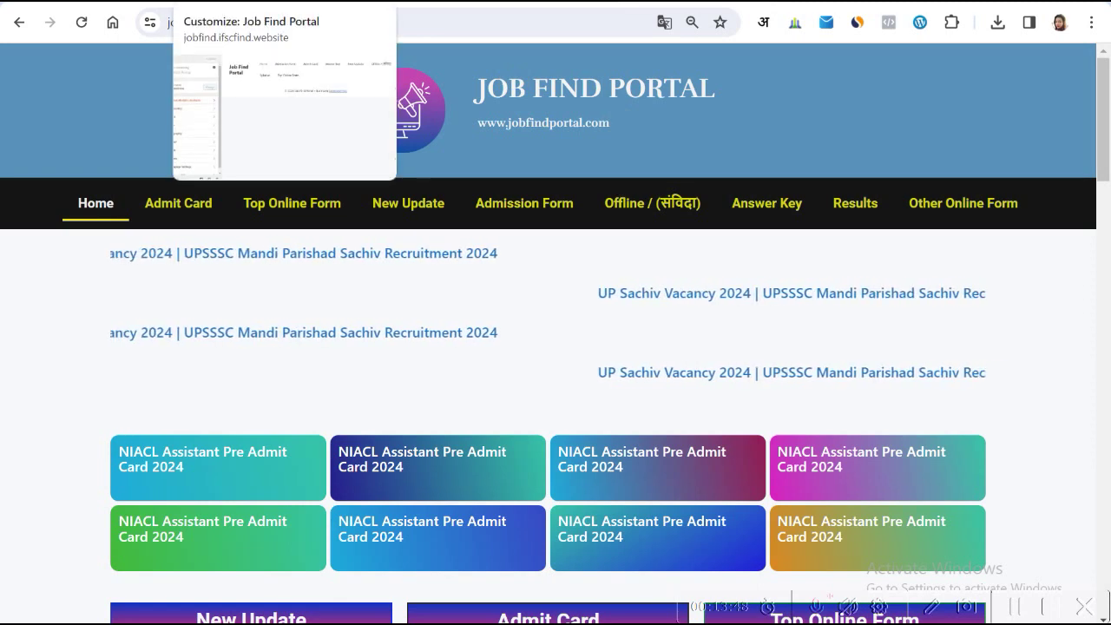
{"action": "left_click", "coordinate": [251, 2]}
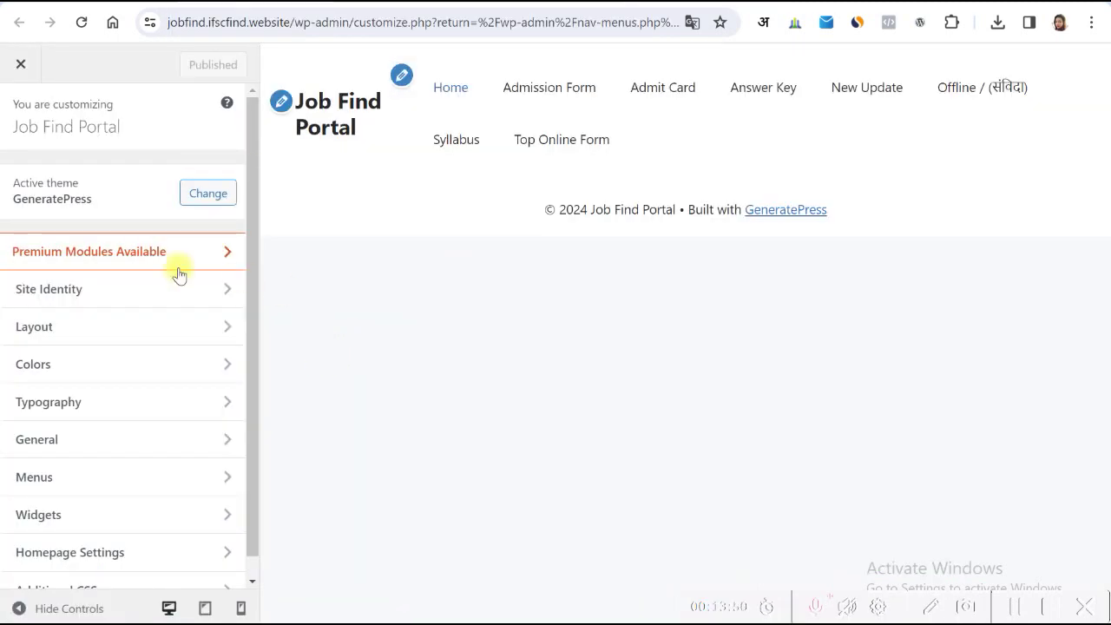
Upload the image 1-removebg-preview (6) from Downloads in Site Identity and select it as the site logo.
{"action": "left_click", "coordinate": [102, 295]}
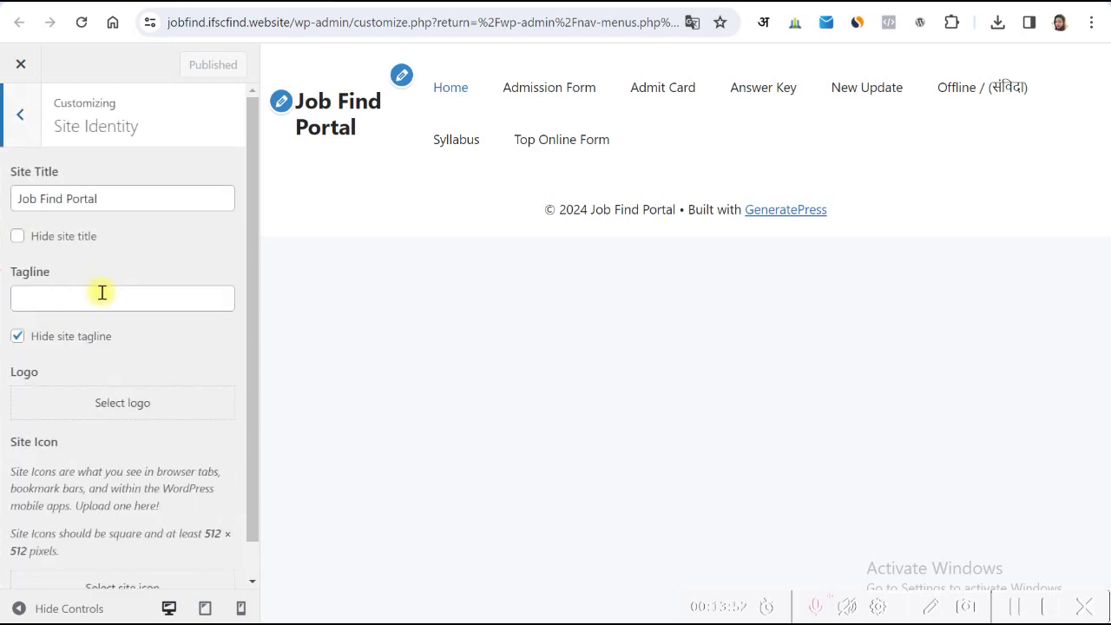
{"action": "scroll", "coordinate": [102, 293], "scroll_direction": "down", "scroll_amount": 1}
{"action": "left_click", "coordinate": [127, 375]}
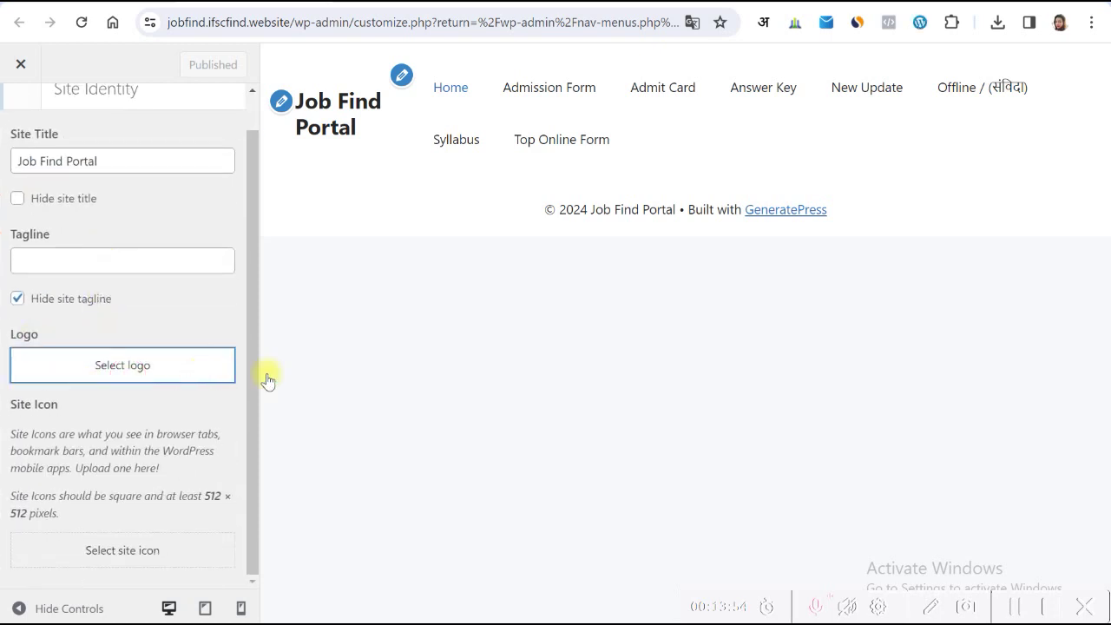
{"action": "left_click", "coordinate": [496, 360]}
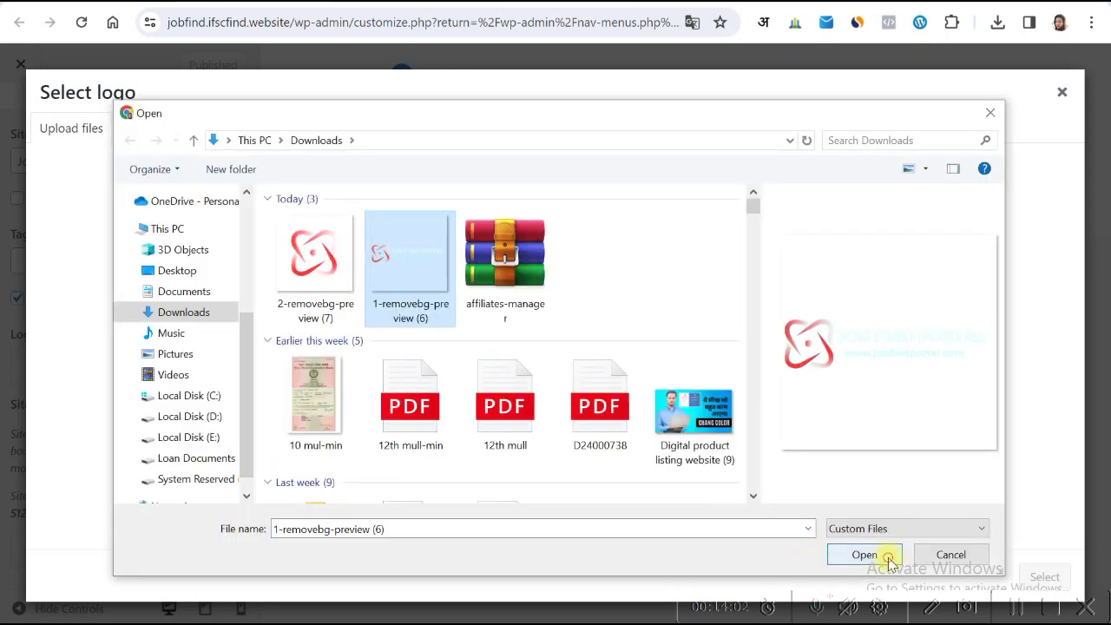
{"action": "left_click", "coordinate": [888, 557]}
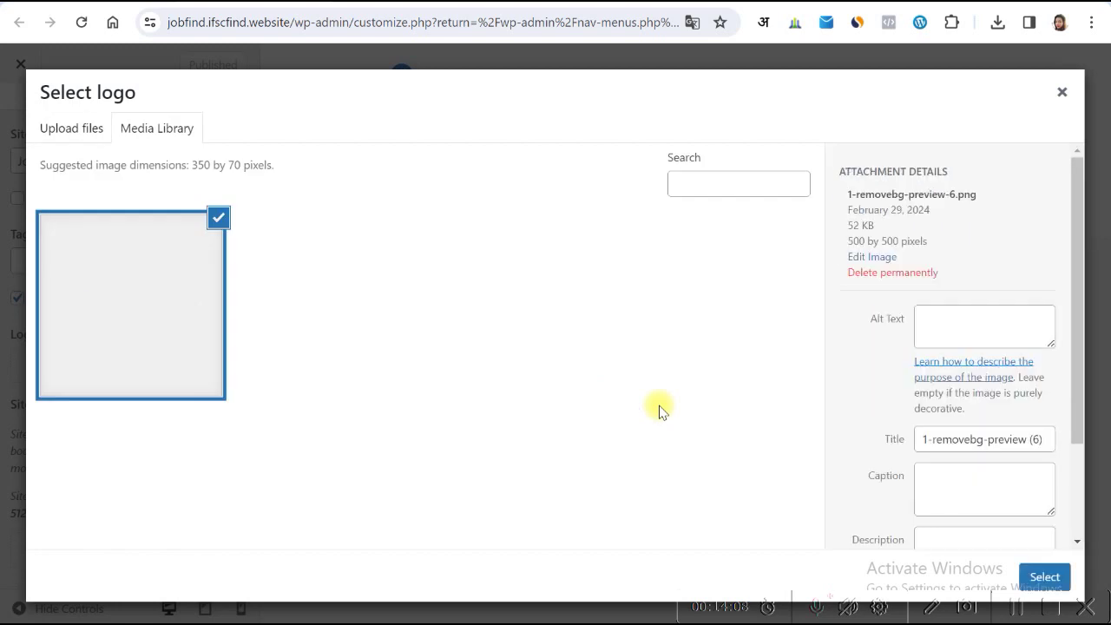
{"action": "left_click", "coordinate": [1038, 579]}
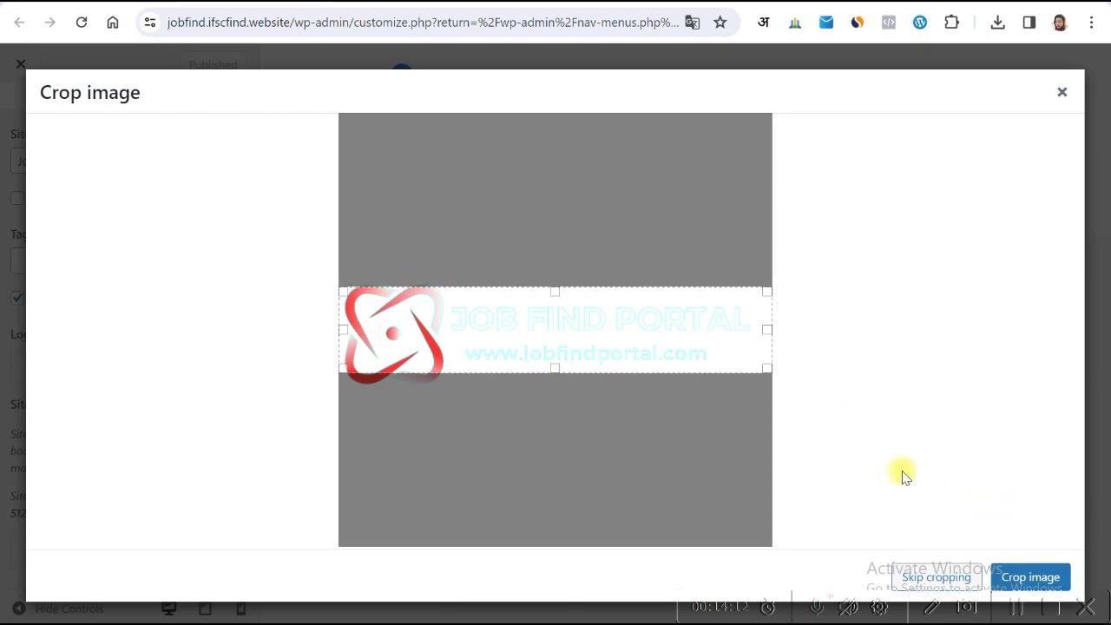
Extend the crop area above and below to enclose the whole logo and crop the image.
{"action": "left_click_drag", "start_coordinate": [556, 368], "coordinate": [555, 388]}
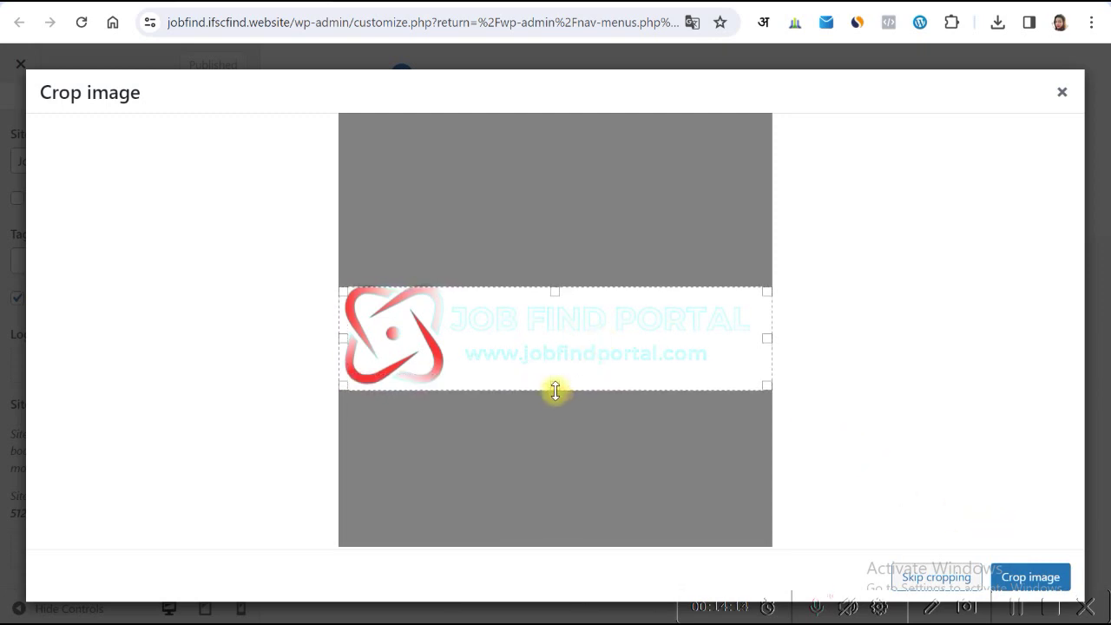
{"action": "left_click_drag", "start_coordinate": [557, 293], "coordinate": [558, 281]}
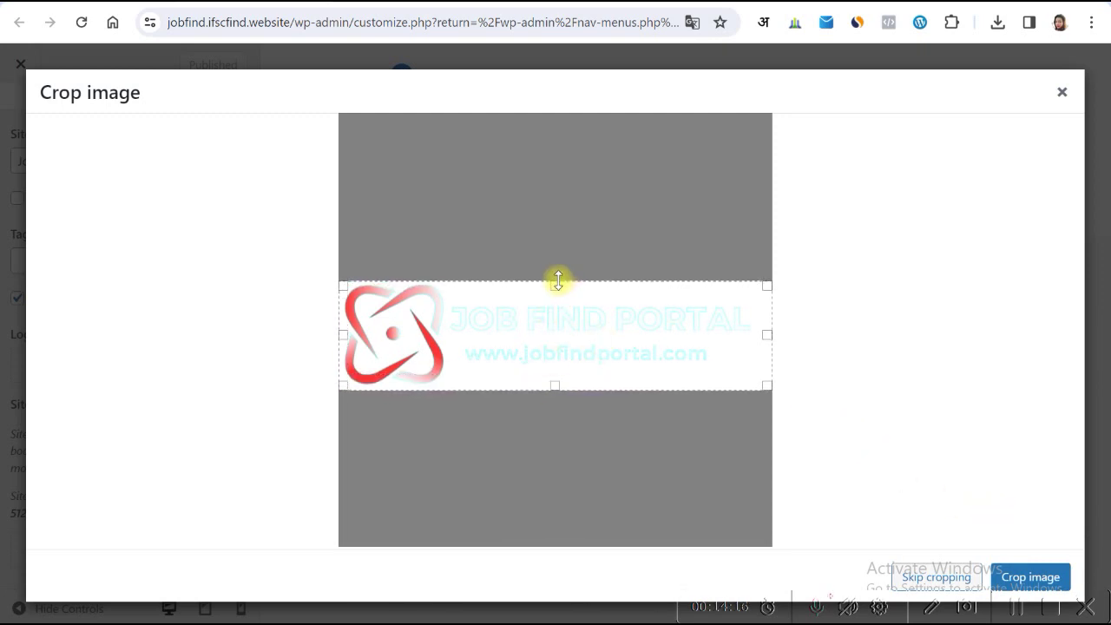
{"action": "left_click", "coordinate": [1018, 578]}
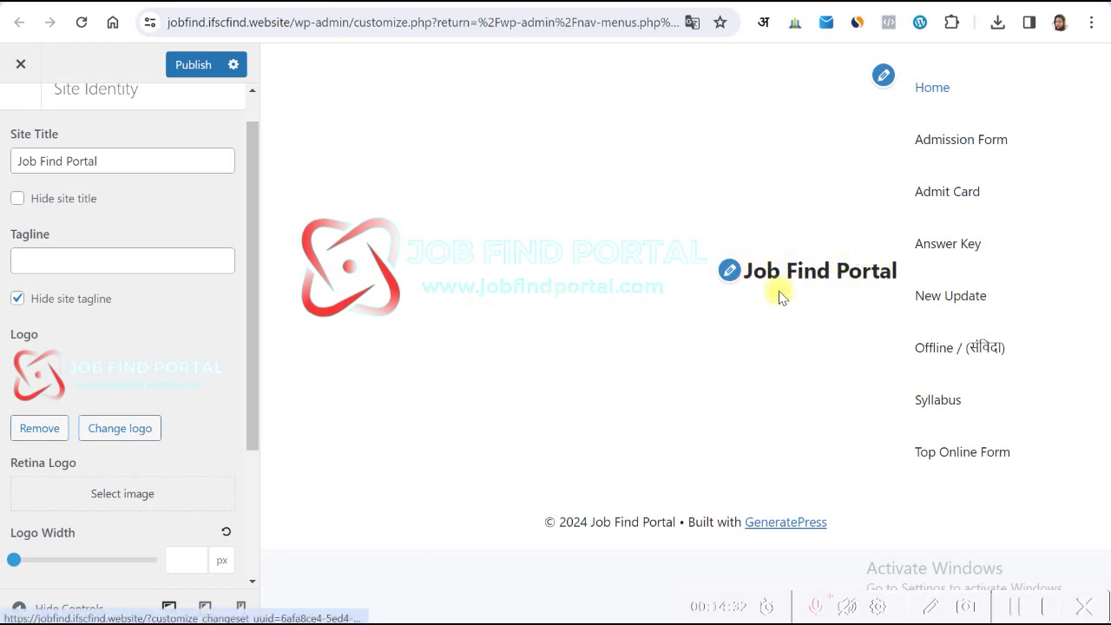
Hide the site title, turn off hiding of the site tagline, and publish the site identity changes.
{"action": "left_click", "coordinate": [17, 300]}
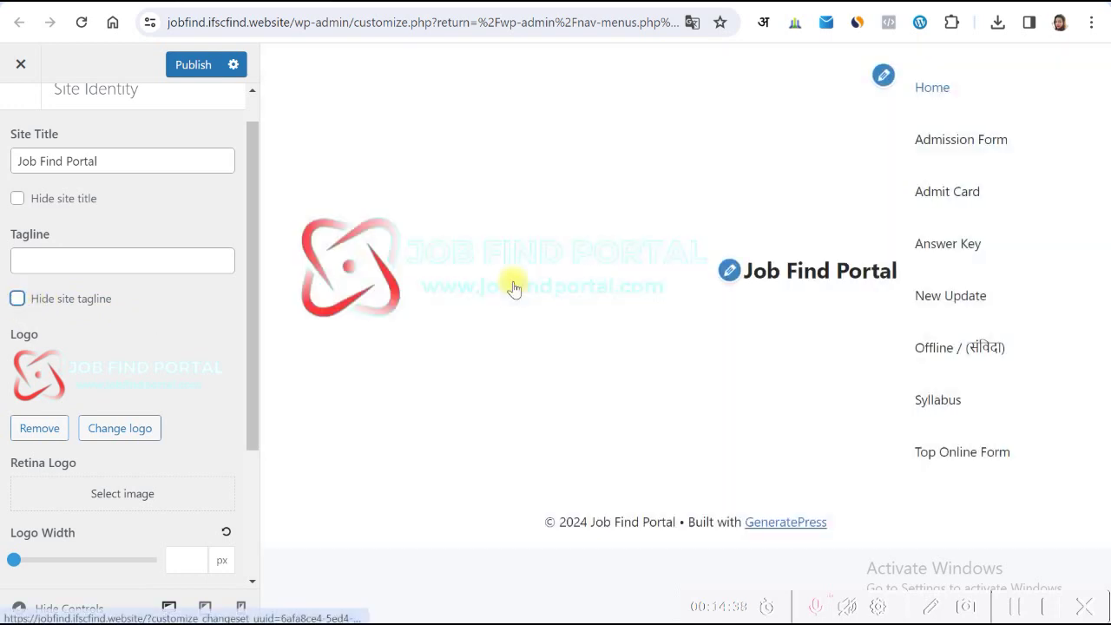
{"action": "left_click", "coordinate": [729, 270]}
{"action": "key", "text": "Tab"}
{"action": "key", "text": "space"}
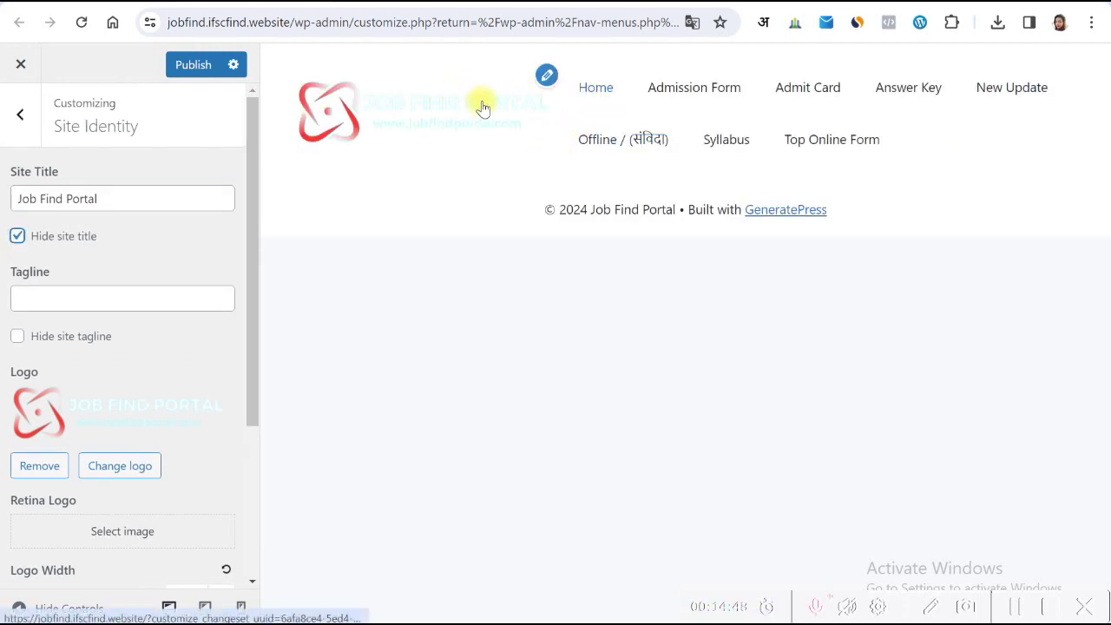
{"action": "scroll", "coordinate": [102, 359], "scroll_direction": "down", "scroll_amount": 1}
{"action": "scroll", "coordinate": [103, 360], "scroll_direction": "down", "scroll_amount": 3}
{"action": "left_click", "coordinate": [194, 66]}
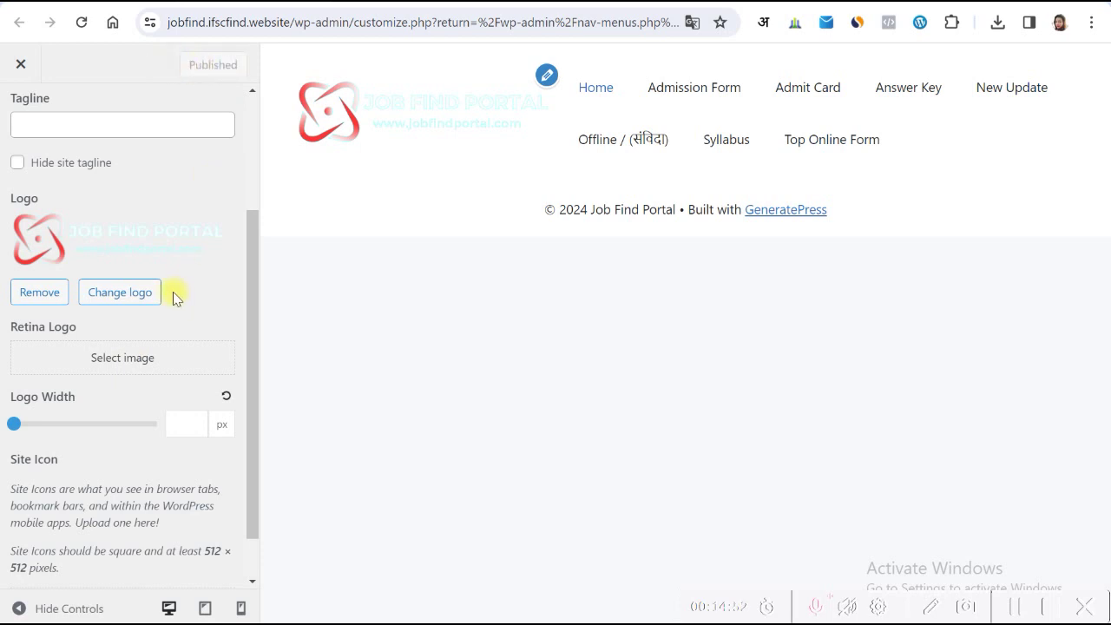
Apply the Navigation After - Centered header preset, publish it, and reload the site's front page.
{"action": "scroll", "coordinate": [174, 290], "scroll_direction": "up", "scroll_amount": 3}
{"action": "left_click", "coordinate": [16, 122]}
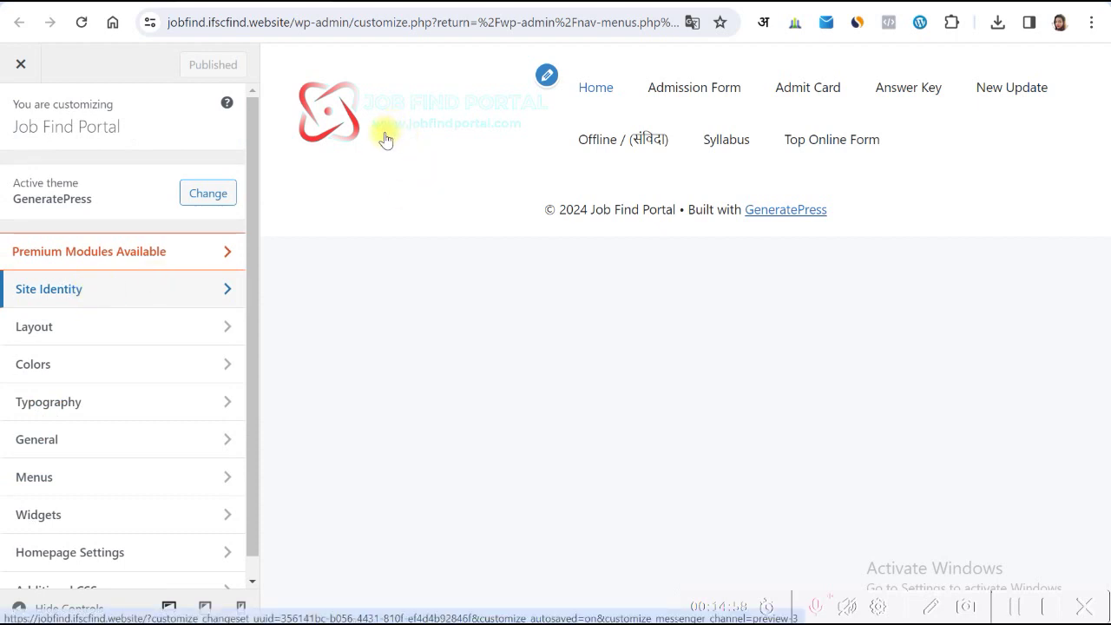
{"action": "left_click", "coordinate": [101, 327]}
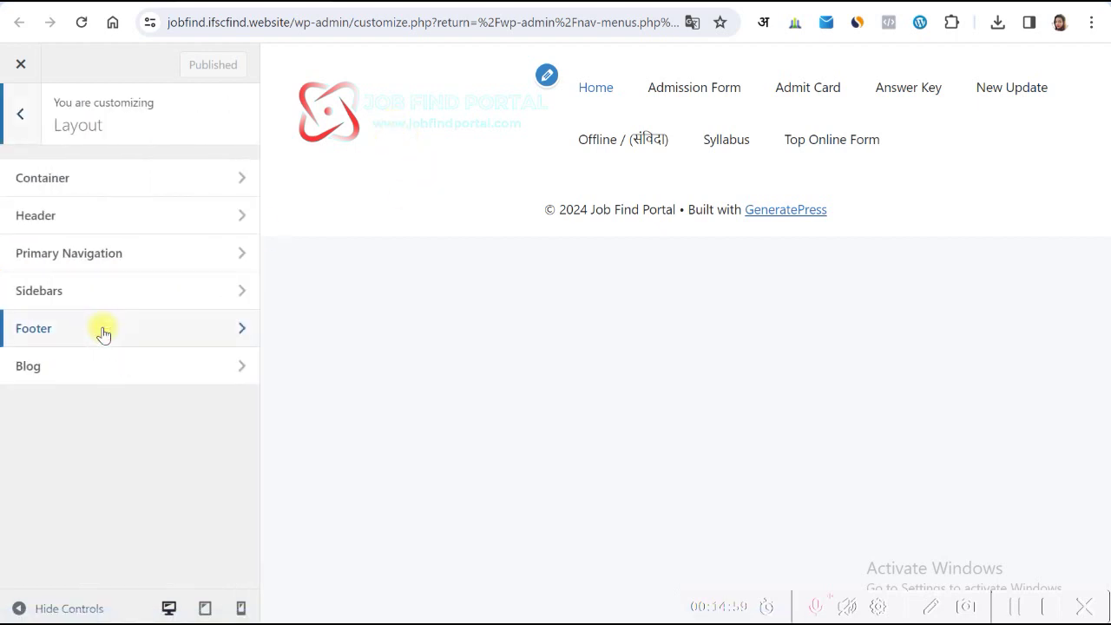
{"action": "left_click", "coordinate": [92, 217]}
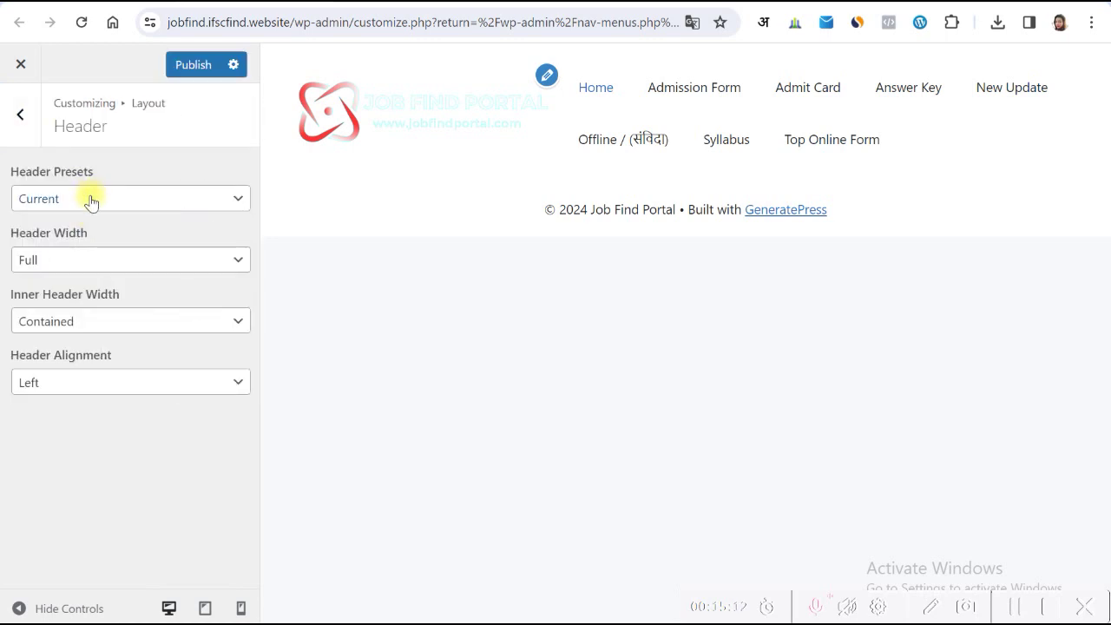
{"action": "left_click", "coordinate": [92, 200]}
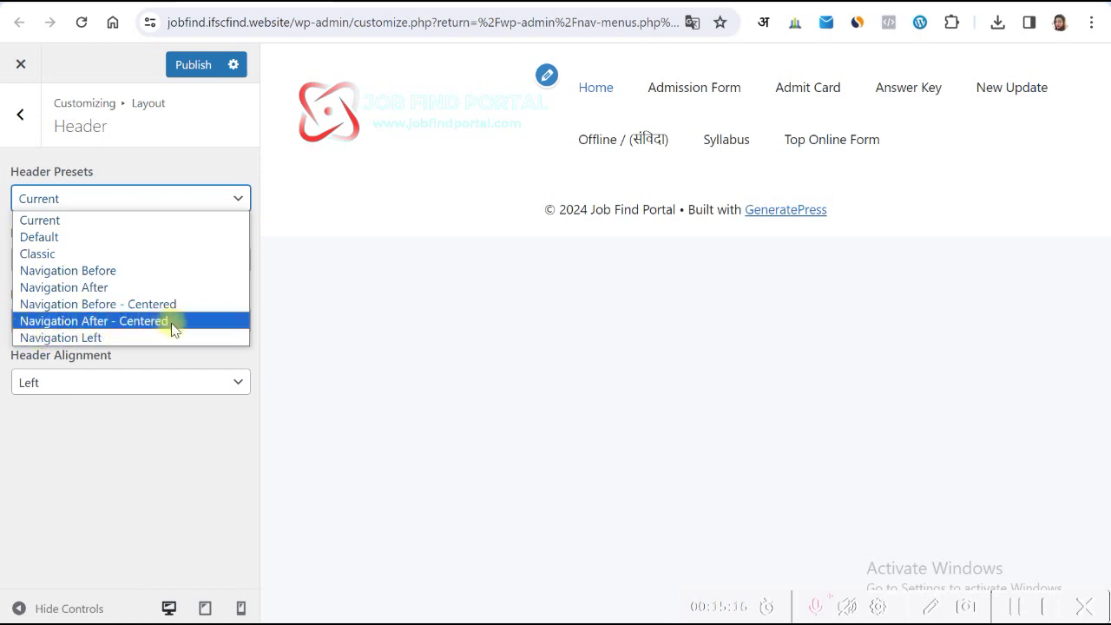
{"action": "left_click", "coordinate": [126, 323]}
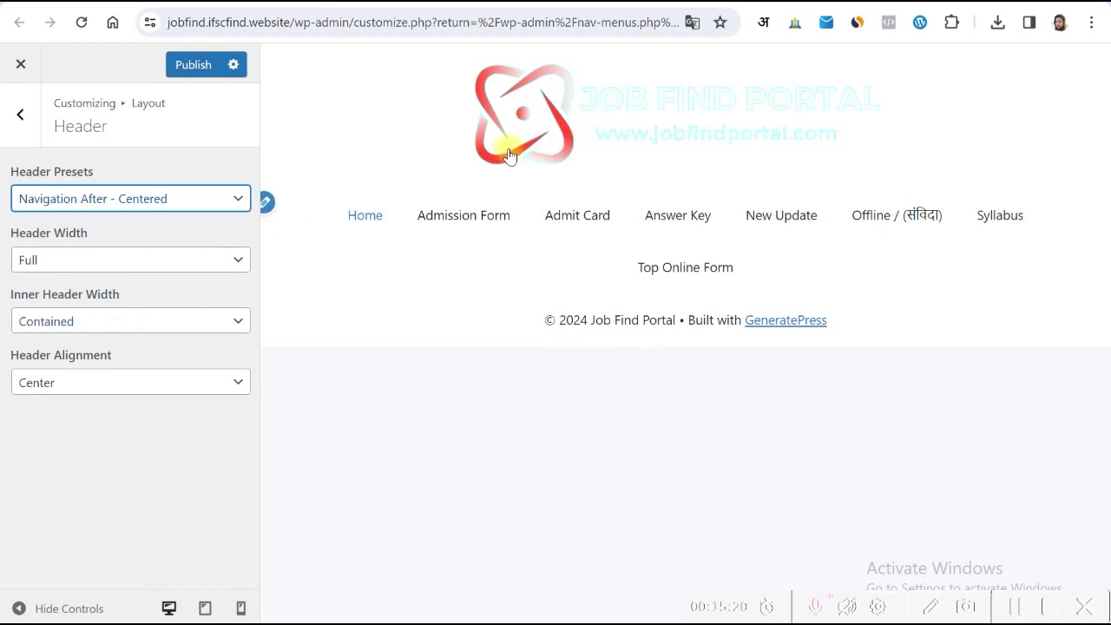
{"action": "left_click", "coordinate": [192, 80]}
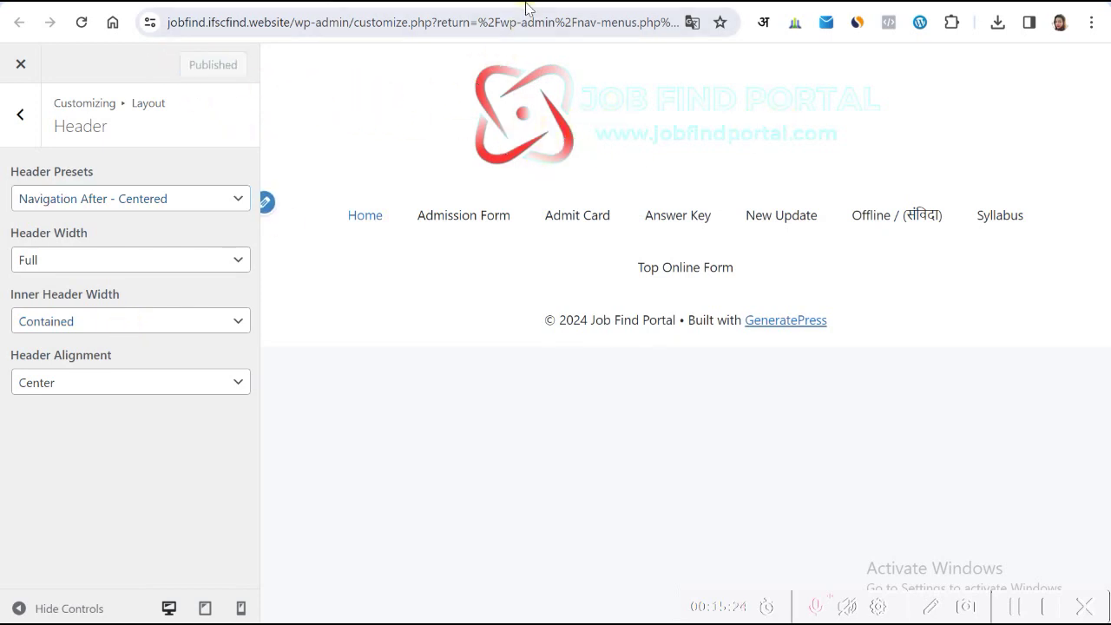
{"action": "left_click", "coordinate": [526, 8]}
{"action": "left_click", "coordinate": [81, 22]}
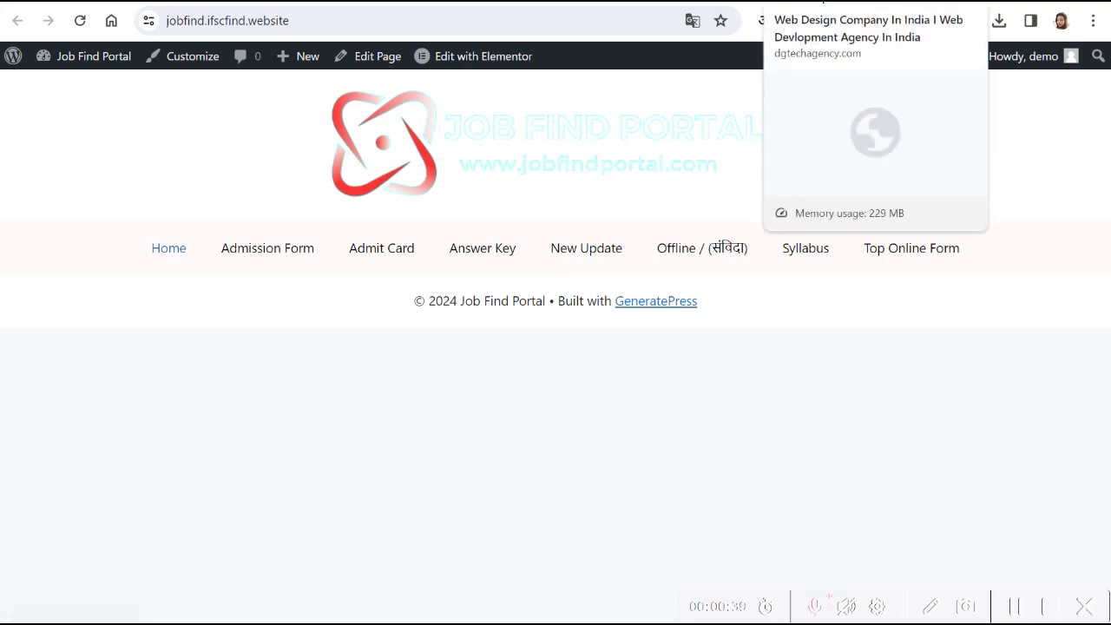
Examine the dgtechagency.com homepage, from its banner and services sections to the footer links and contact forms.
{"action": "left_click", "coordinate": [823, 3]}
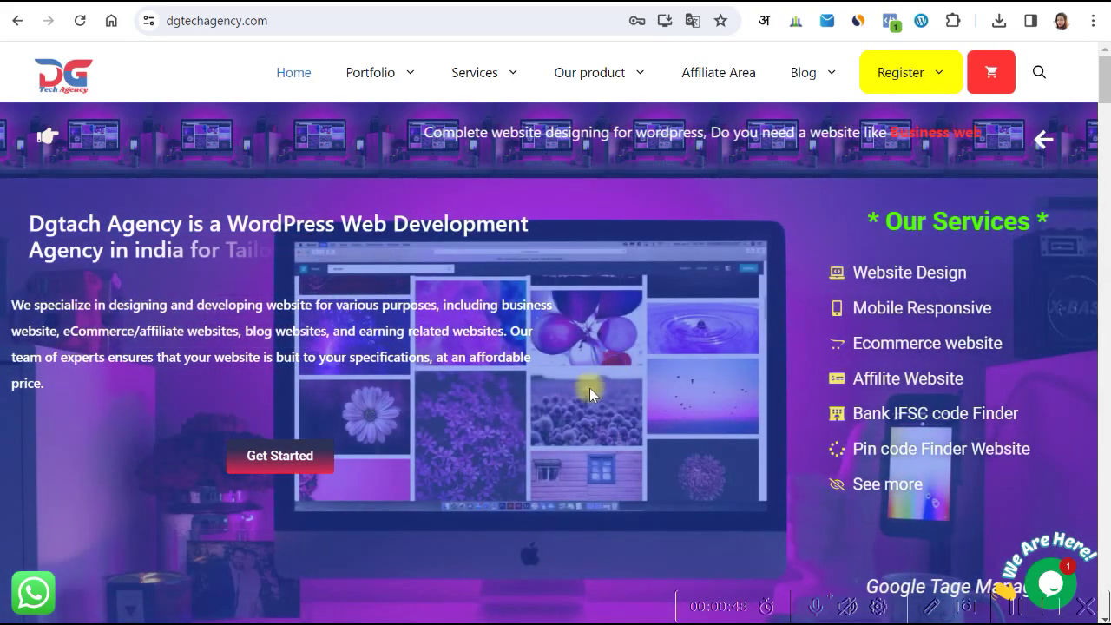
{"action": "scroll", "coordinate": [560, 427], "scroll_direction": "down", "scroll_amount": 5}
{"action": "scroll", "coordinate": [558, 426], "scroll_direction": "up", "scroll_amount": 5}
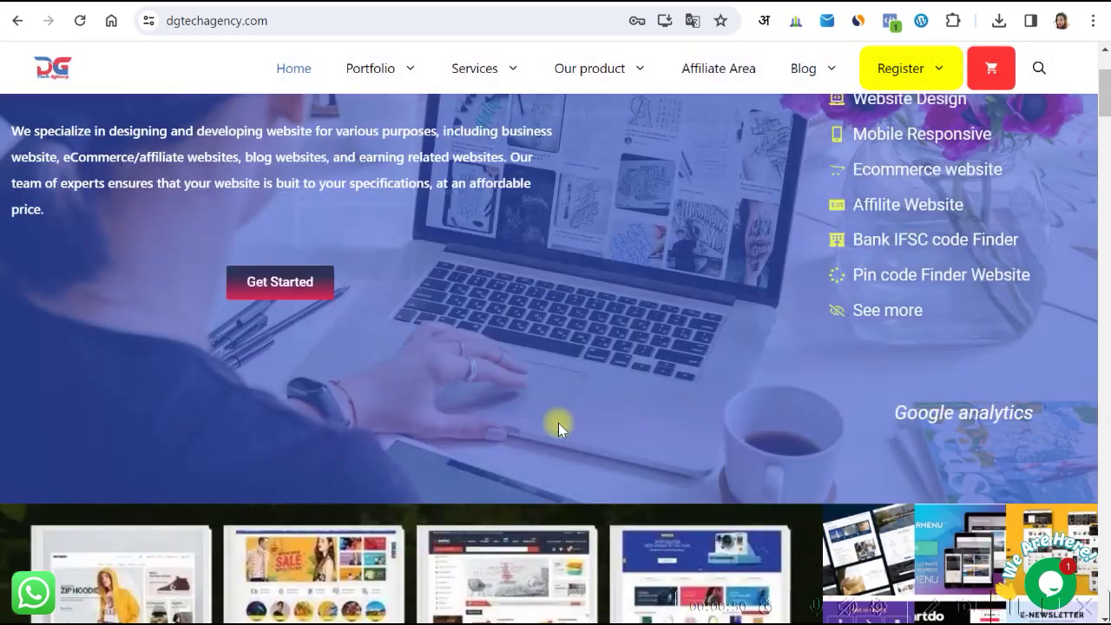
{"action": "scroll", "coordinate": [559, 427], "scroll_direction": "down", "scroll_amount": 4}
{"action": "scroll", "coordinate": [558, 424], "scroll_direction": "up", "scroll_amount": 3}
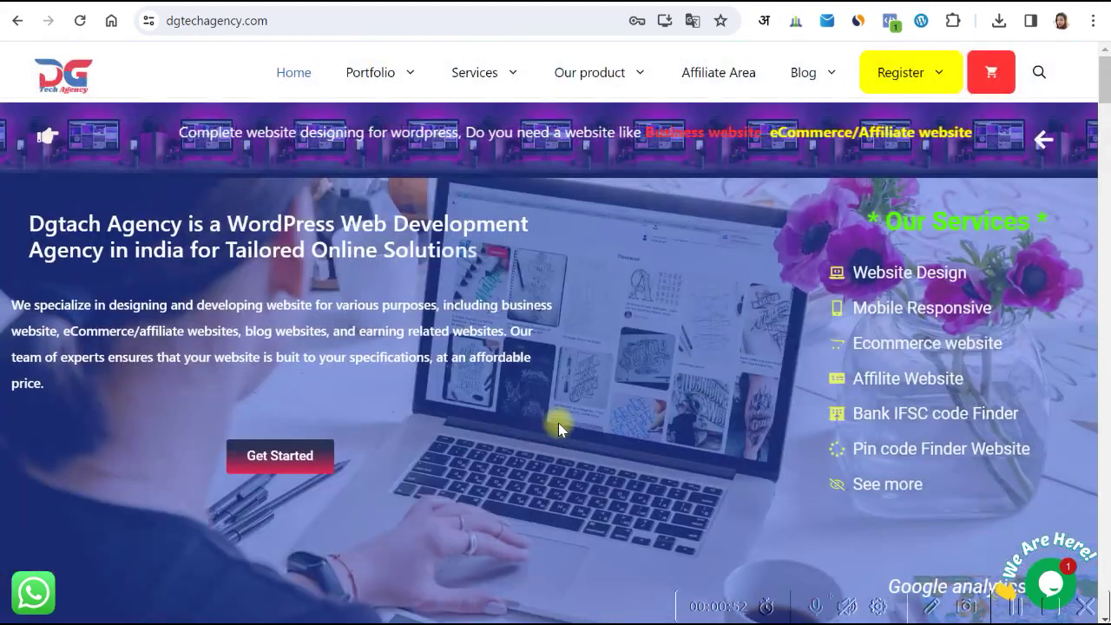
{"action": "scroll", "coordinate": [558, 424], "scroll_direction": "down", "scroll_amount": 10}
{"action": "scroll", "coordinate": [558, 426], "scroll_direction": "down", "scroll_amount": 15}
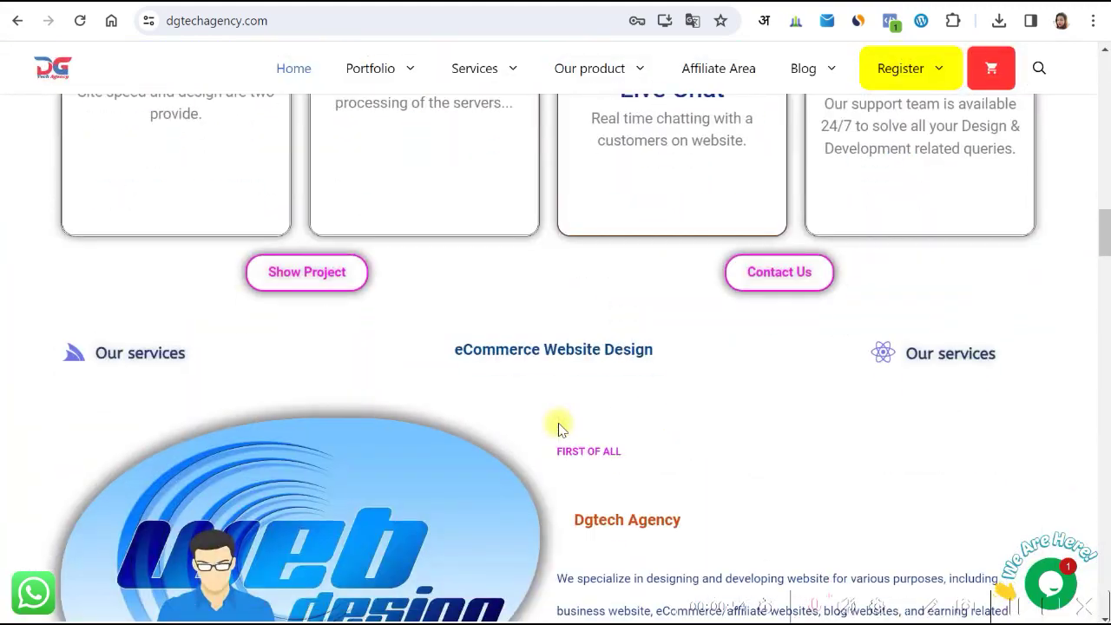
{"action": "scroll", "coordinate": [557, 432], "scroll_direction": "down", "scroll_amount": 15}
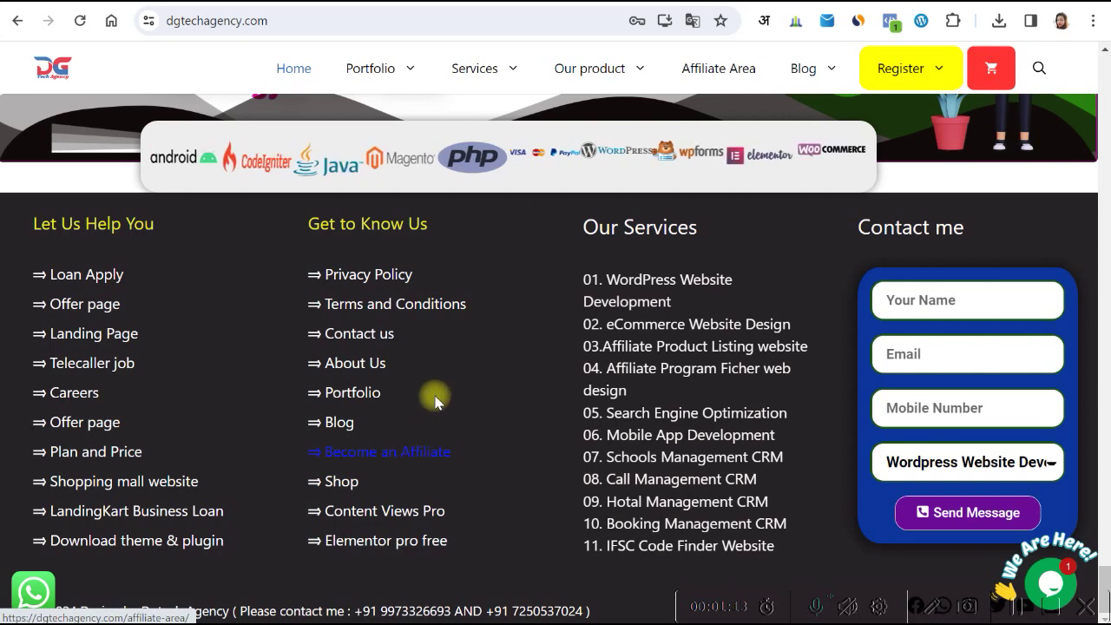
{"action": "scroll", "coordinate": [458, 399], "scroll_direction": "up", "scroll_amount": 2}
{"action": "scroll", "coordinate": [461, 408], "scroll_direction": "down", "scroll_amount": 2}
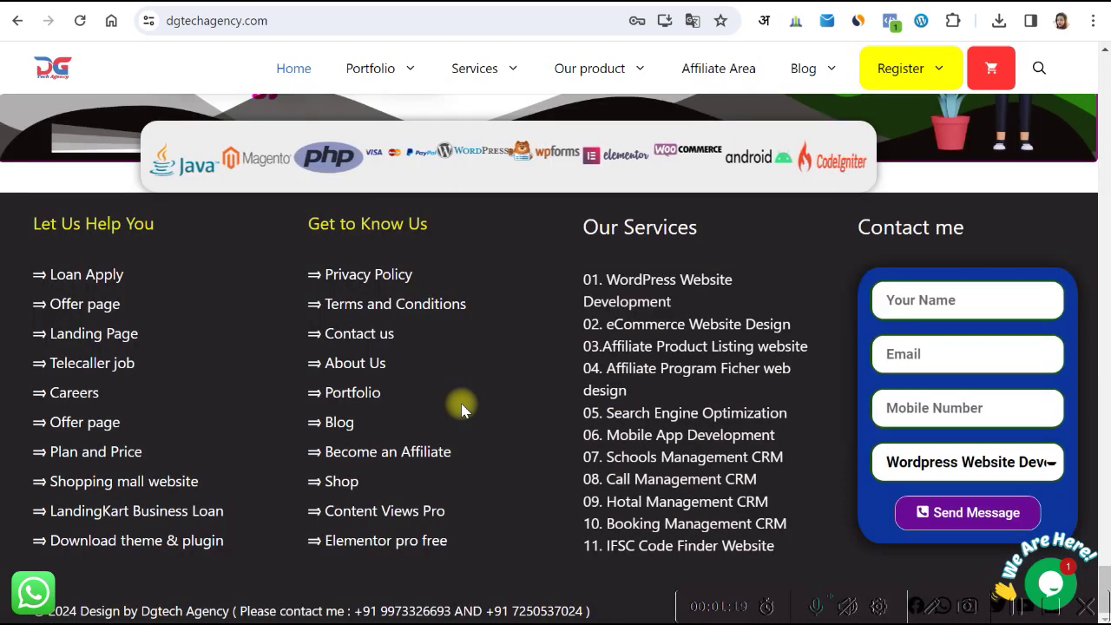
{"action": "scroll", "coordinate": [461, 408], "scroll_direction": "up", "scroll_amount": 15}
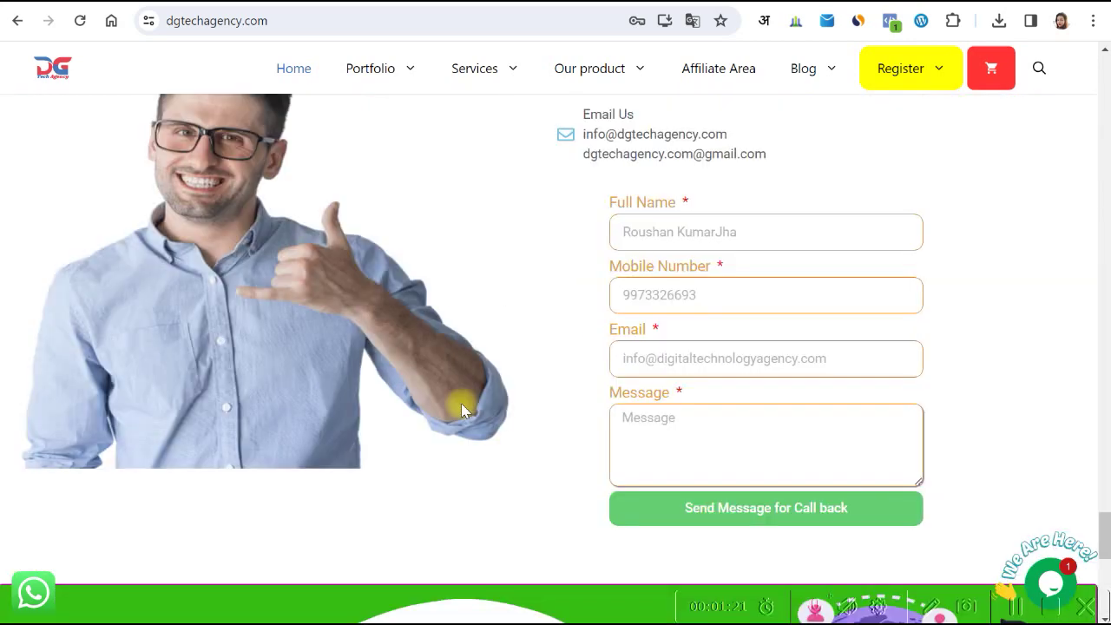
{"action": "scroll", "coordinate": [461, 408], "scroll_direction": "up", "scroll_amount": 5}
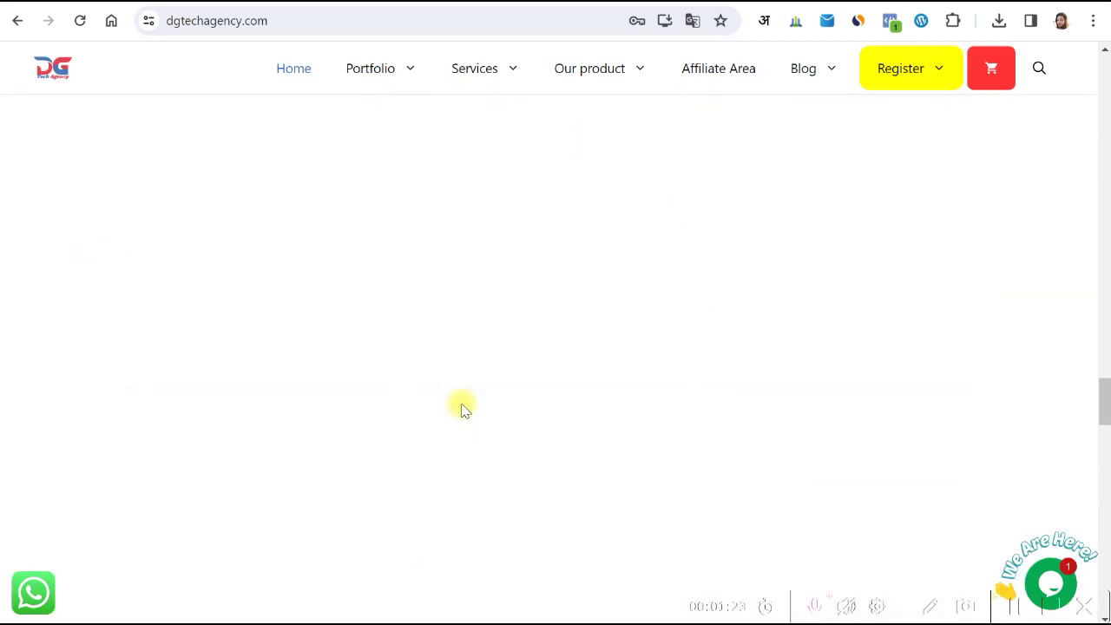
Look through the product listings and sidebar on the dgtechagency.com shop page.
{"action": "left_click", "coordinate": [460, 404]}
{"action": "scroll", "coordinate": [412, 426], "scroll_direction": "down", "scroll_amount": 2}
{"action": "scroll", "coordinate": [411, 425], "scroll_direction": "down", "scroll_amount": 2}
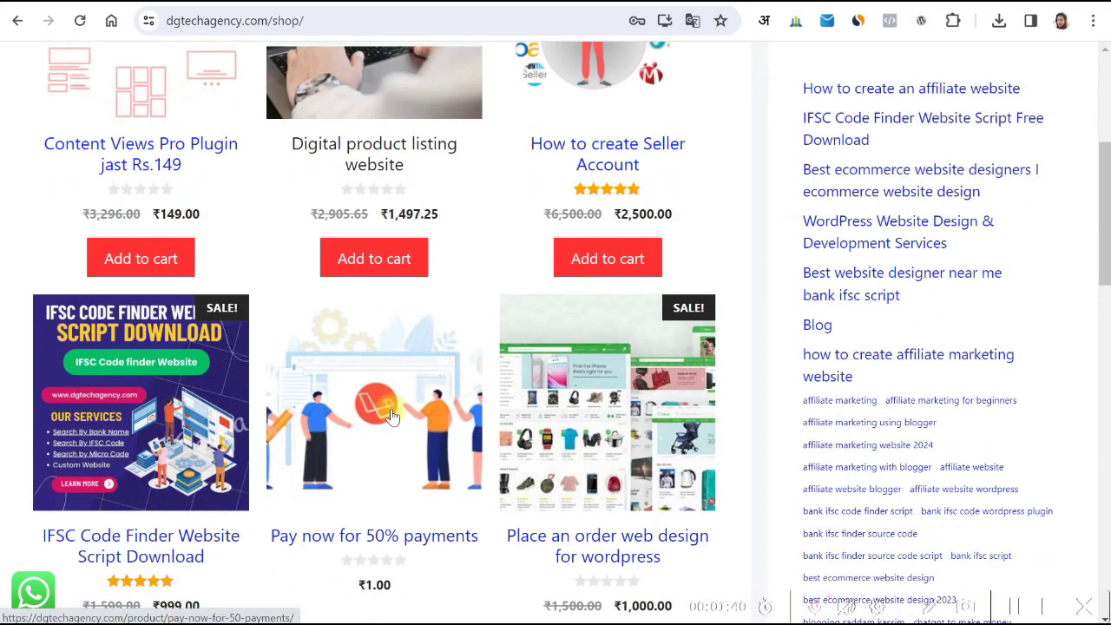
{"action": "scroll", "coordinate": [390, 413], "scroll_direction": "down", "scroll_amount": 5}
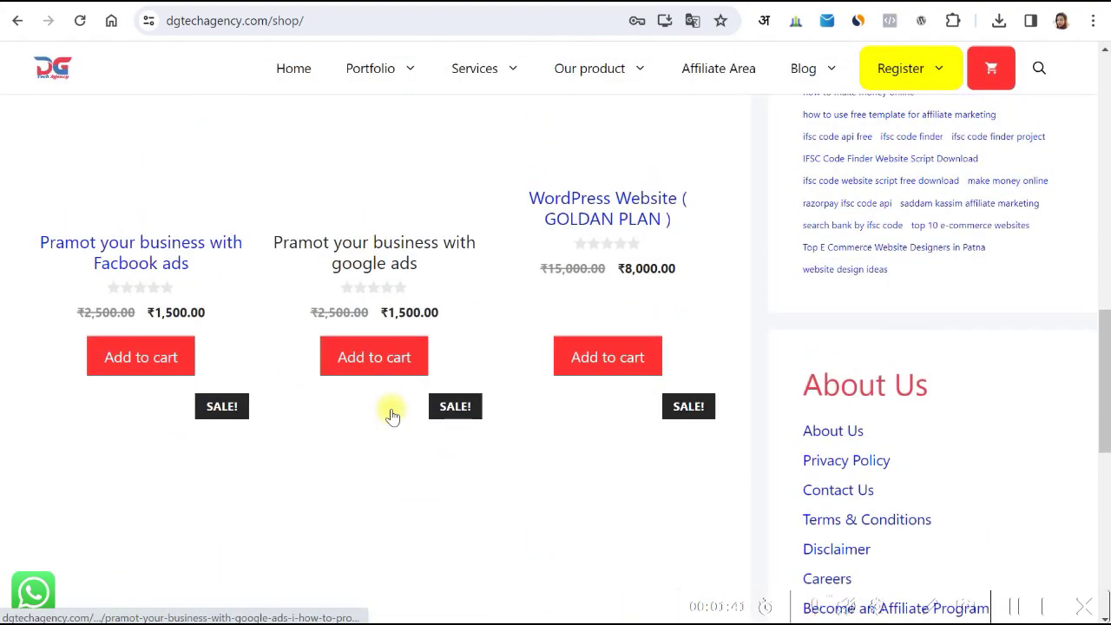
{"action": "scroll", "coordinate": [391, 415], "scroll_direction": "up", "scroll_amount": 10}
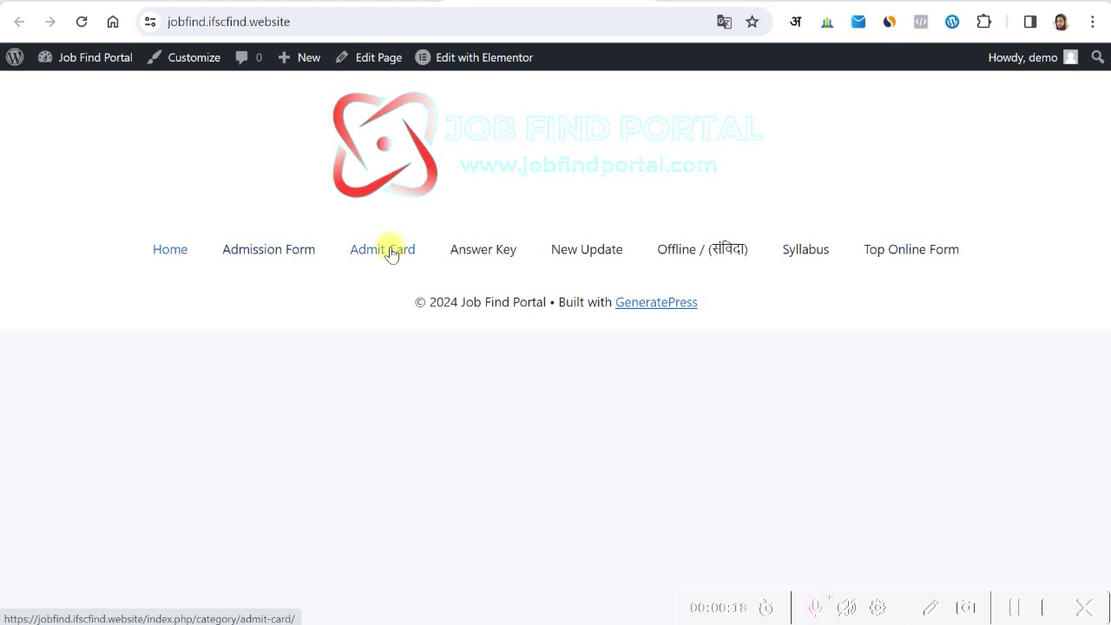
Set the logo width to 220 px in the site identity settings, publish it, and reload the site's front page.
{"action": "key", "text": "ctrl+Tab"}
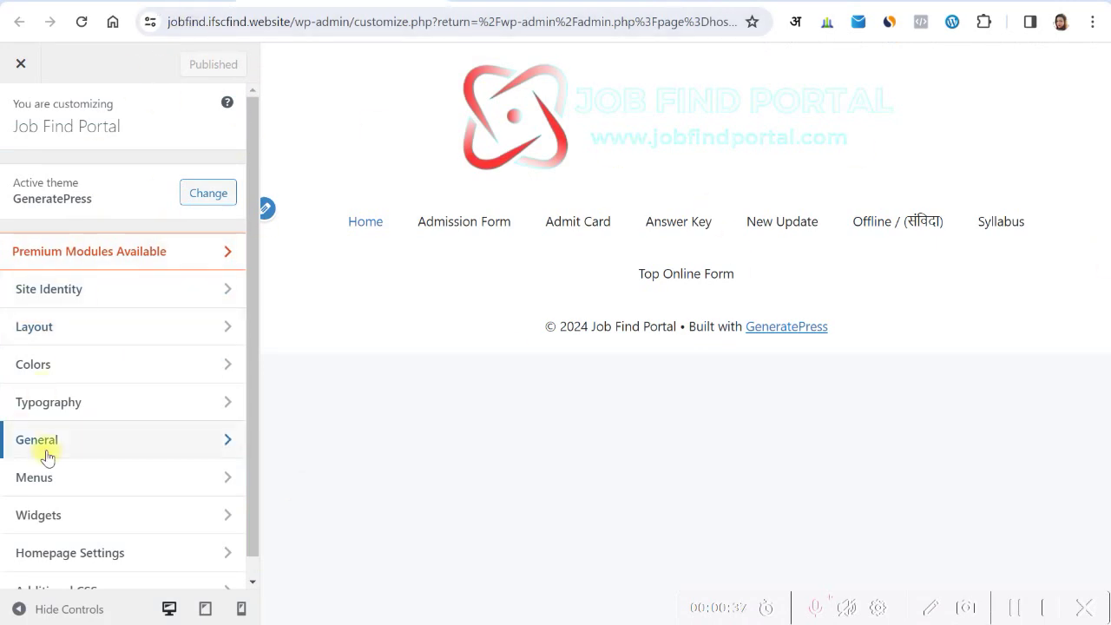
{"action": "left_click", "coordinate": [92, 292]}
{"action": "scroll", "coordinate": [103, 352], "scroll_direction": "down", "scroll_amount": 3}
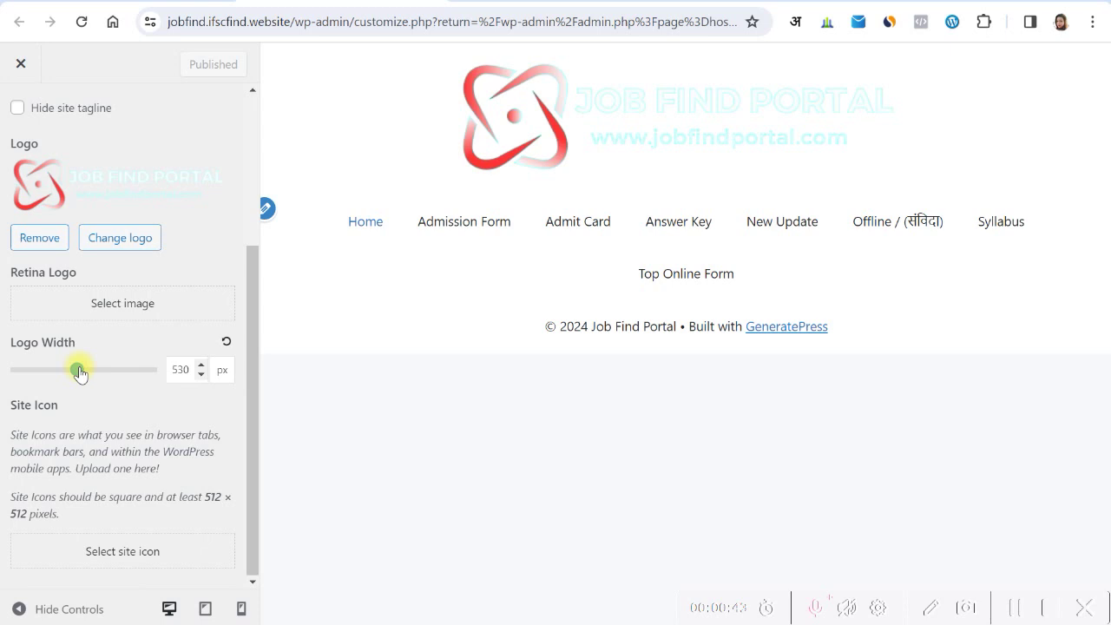
{"action": "left_click_drag", "start_coordinate": [78, 372], "coordinate": [40, 371]}
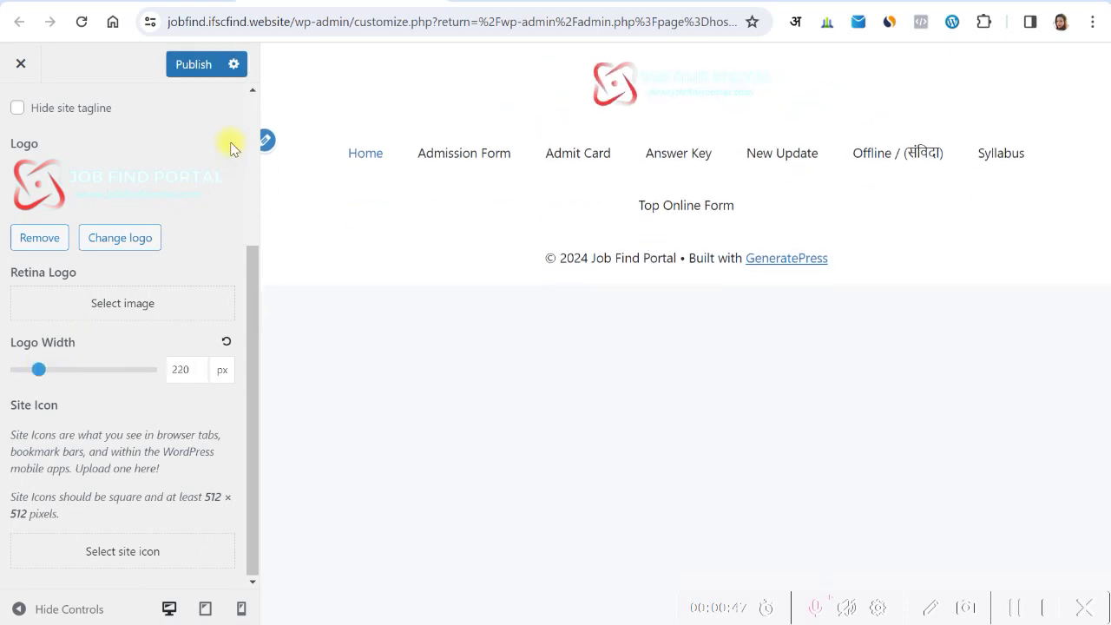
{"action": "left_click", "coordinate": [198, 68]}
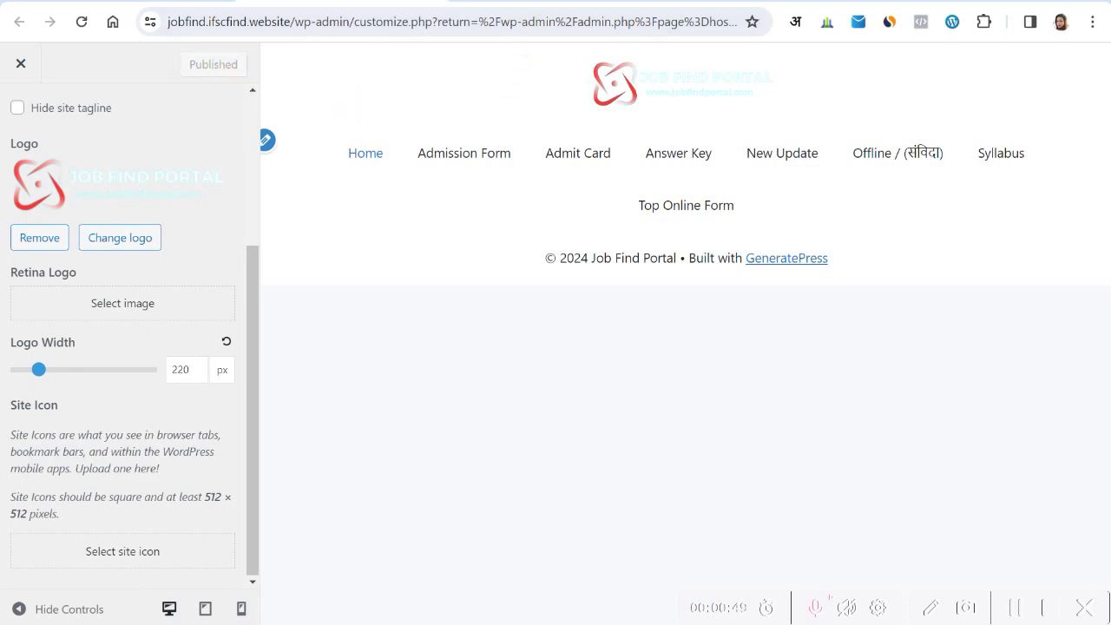
{"action": "left_click", "coordinate": [20, 64]}
{"action": "left_click", "coordinate": [82, 21]}
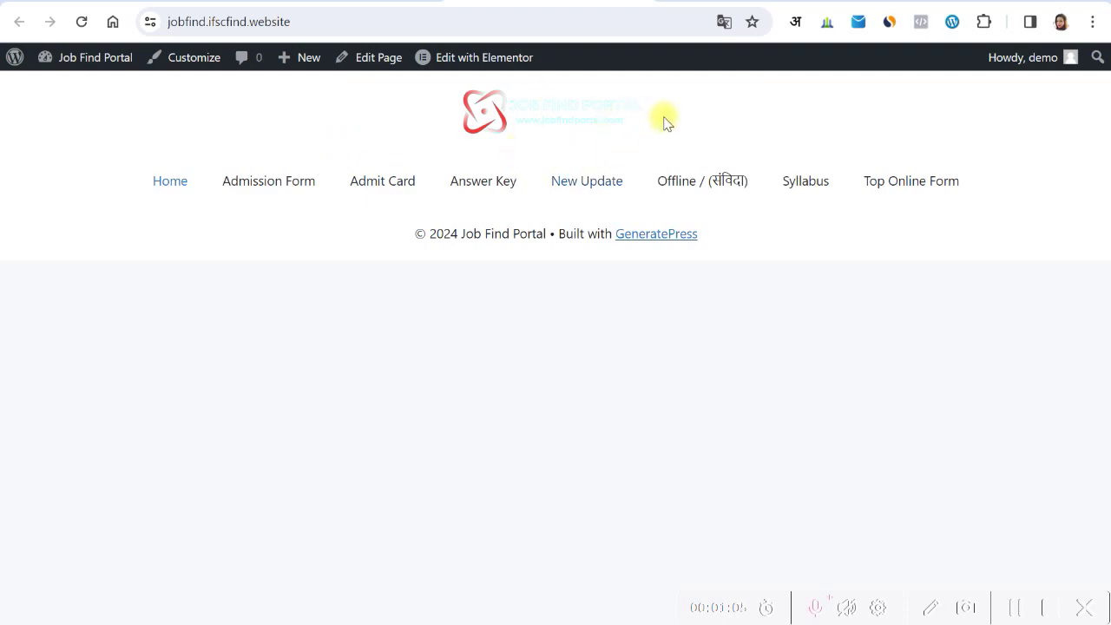
Inspect the demo site job.ifscfind.website in Firefox and sample its header background colour with the eyedropper.
{"action": "key", "text": "ctrl+plus"}
{"action": "scroll", "coordinate": [738, 165], "scroll_direction": "up", "scroll_amount": 1}
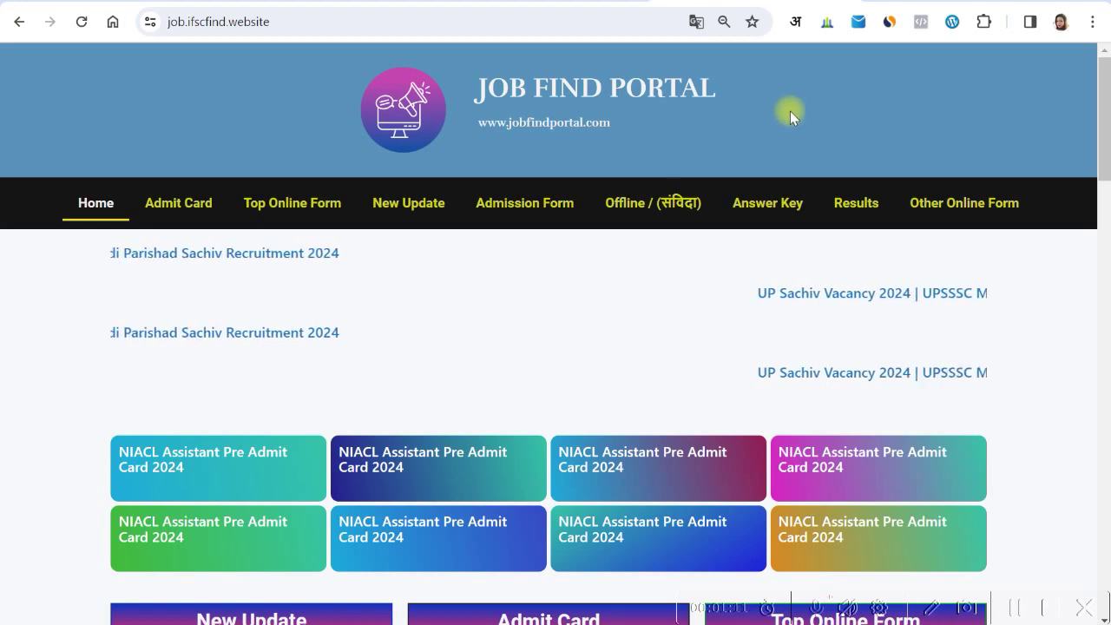
{"action": "right_click", "coordinate": [806, 93]}
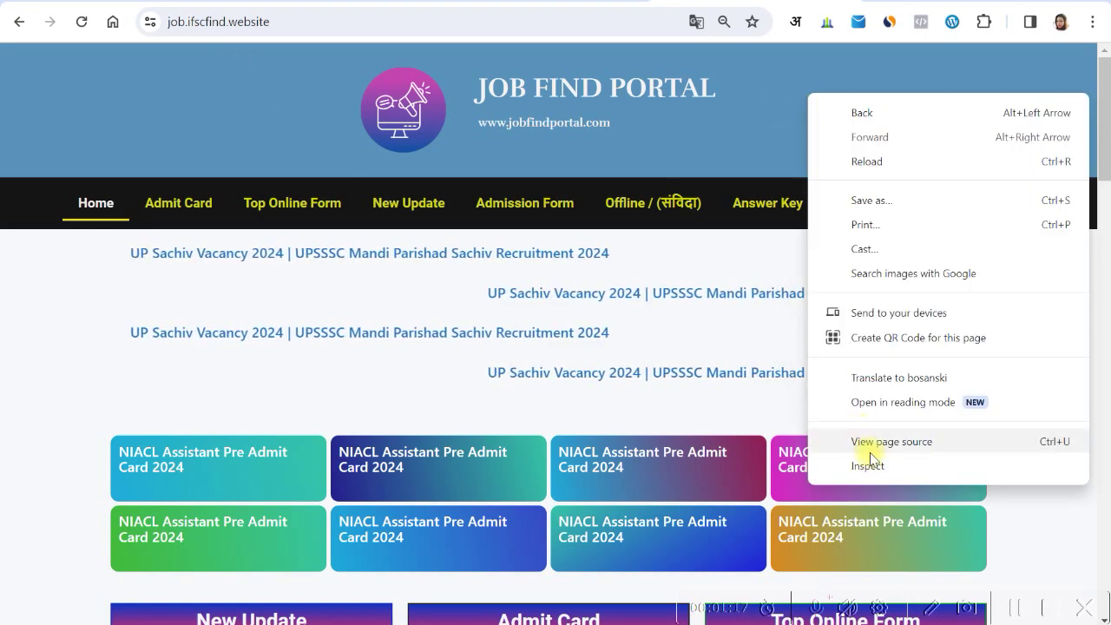
{"action": "left_click", "coordinate": [715, 335]}
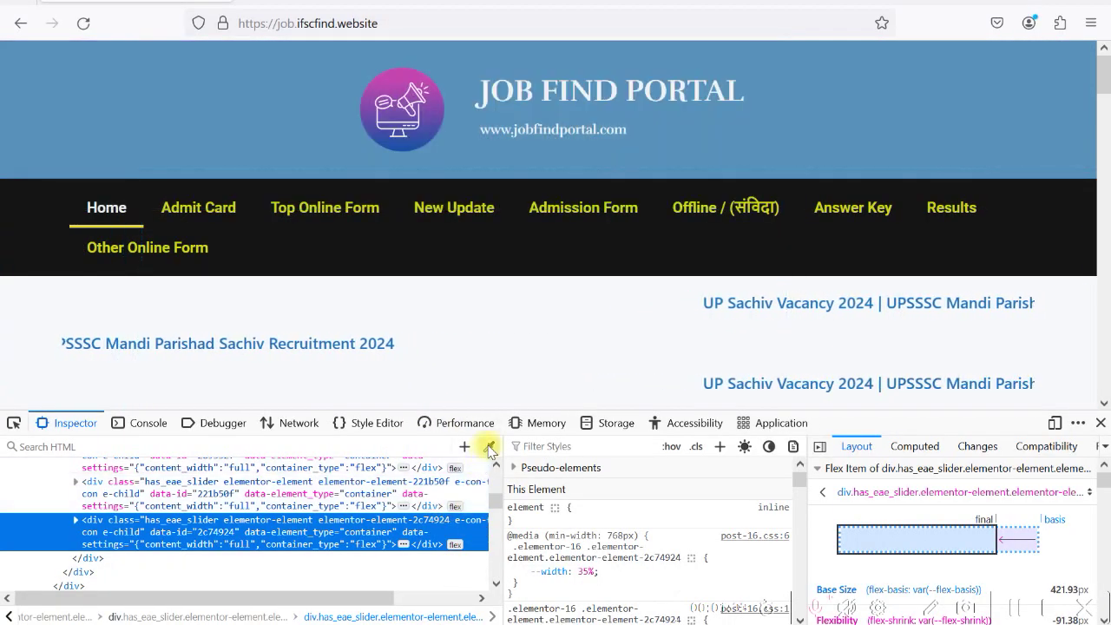
{"action": "left_click", "coordinate": [490, 448]}
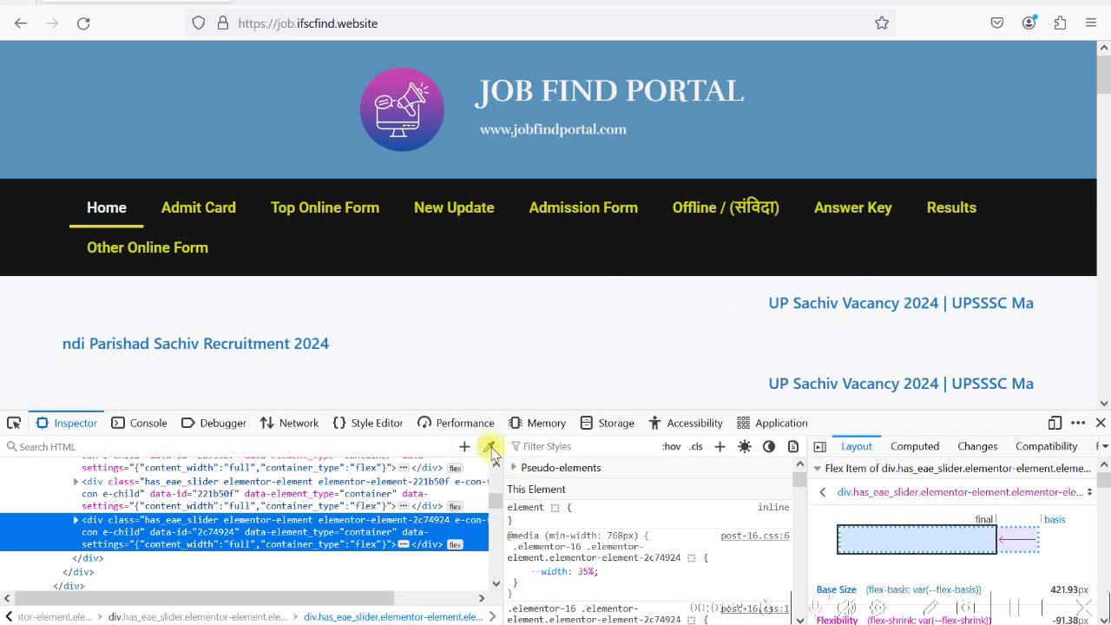
{"action": "left_click", "coordinate": [490, 448]}
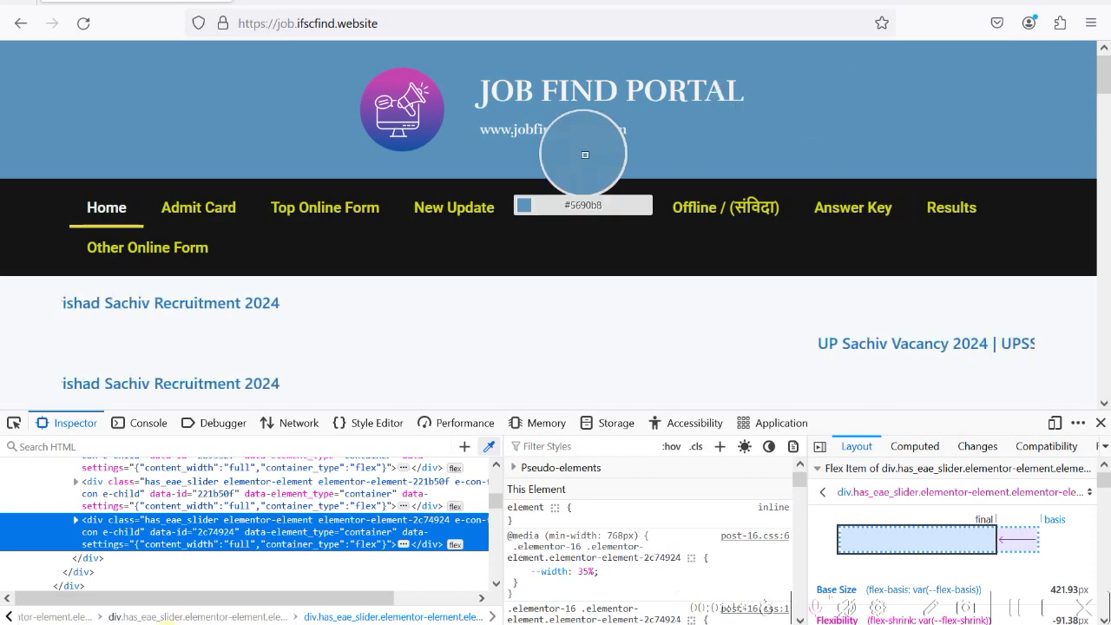
Switch back to the WordPress Customizer in Chrome and set the header background colour to #5690b8.
{"action": "key", "text": "alt+Tab"}
{"action": "key", "text": "alt+Tab"}
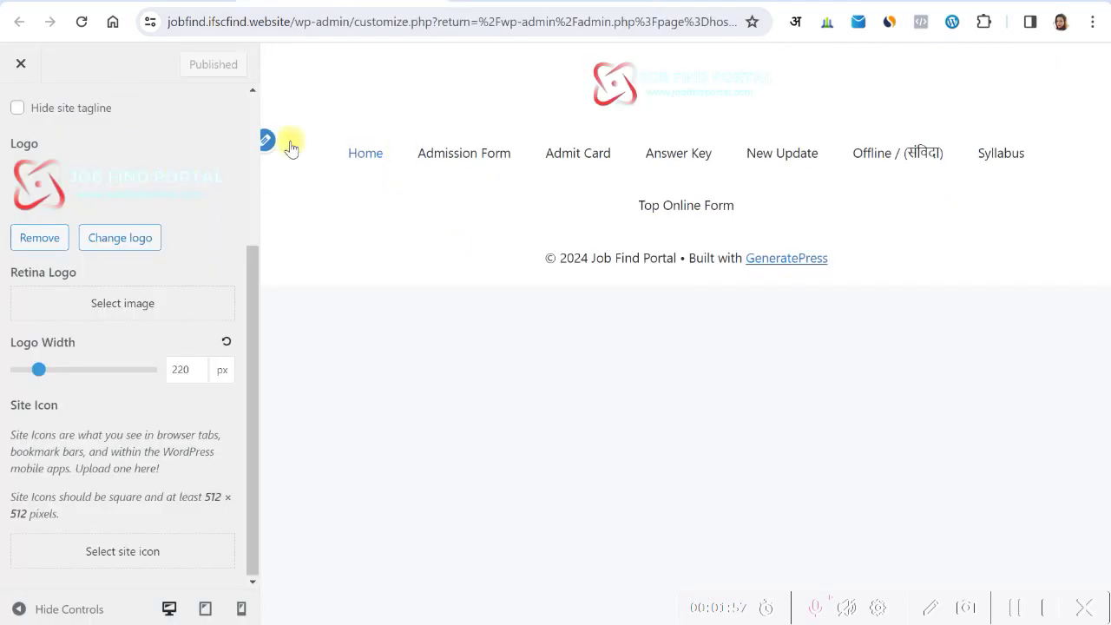
{"action": "scroll", "coordinate": [54, 309], "scroll_direction": "up", "scroll_amount": 3}
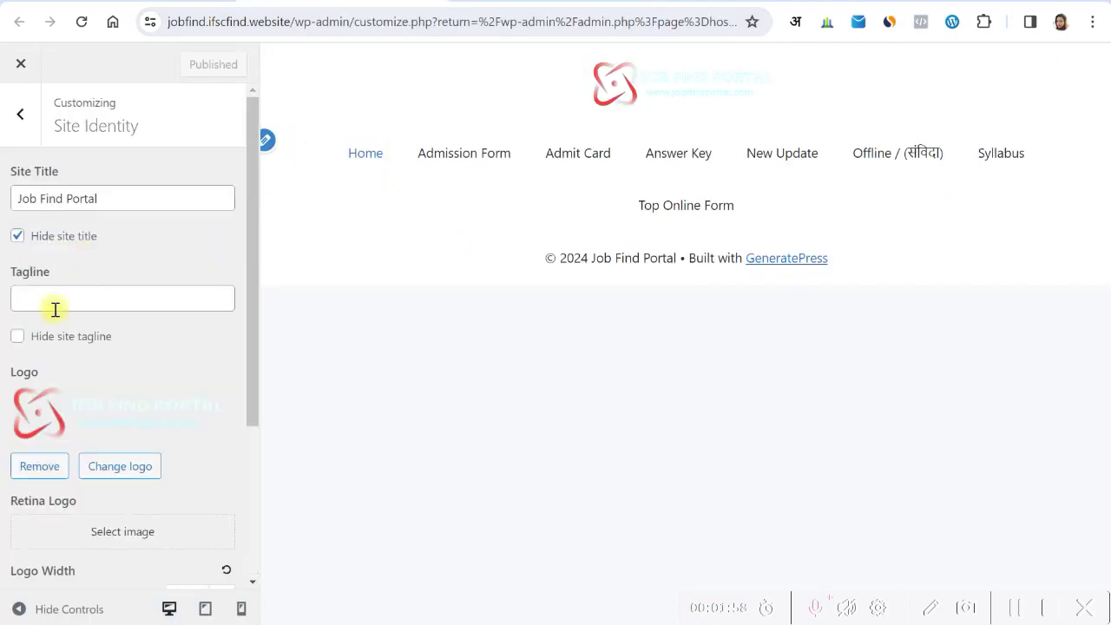
{"action": "left_click", "coordinate": [24, 119]}
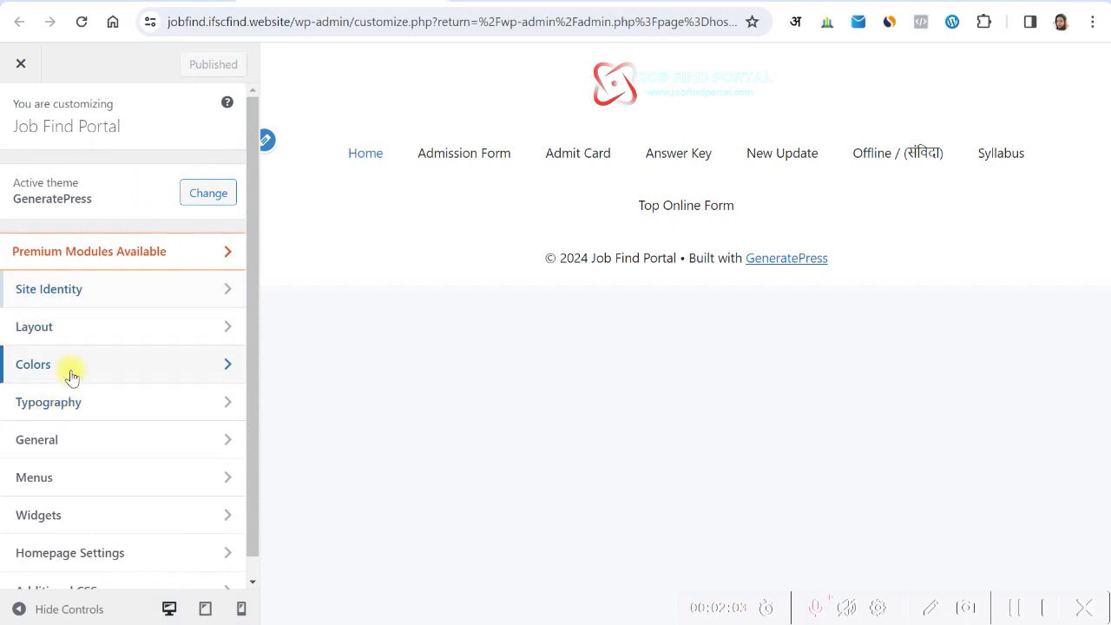
{"action": "left_click", "coordinate": [71, 377]}
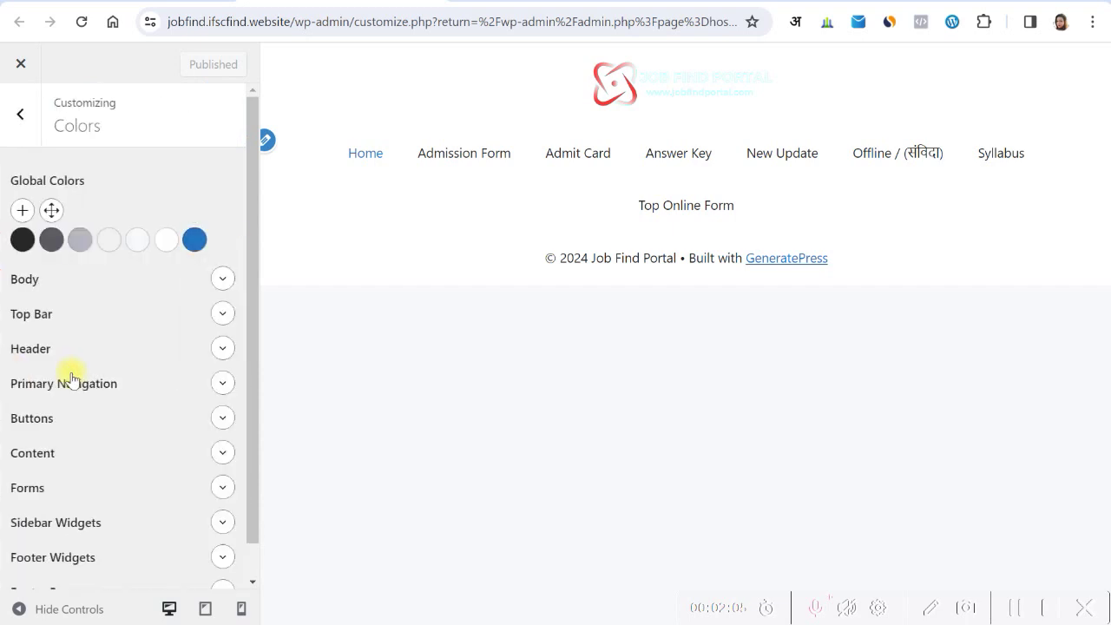
{"action": "left_click", "coordinate": [219, 350]}
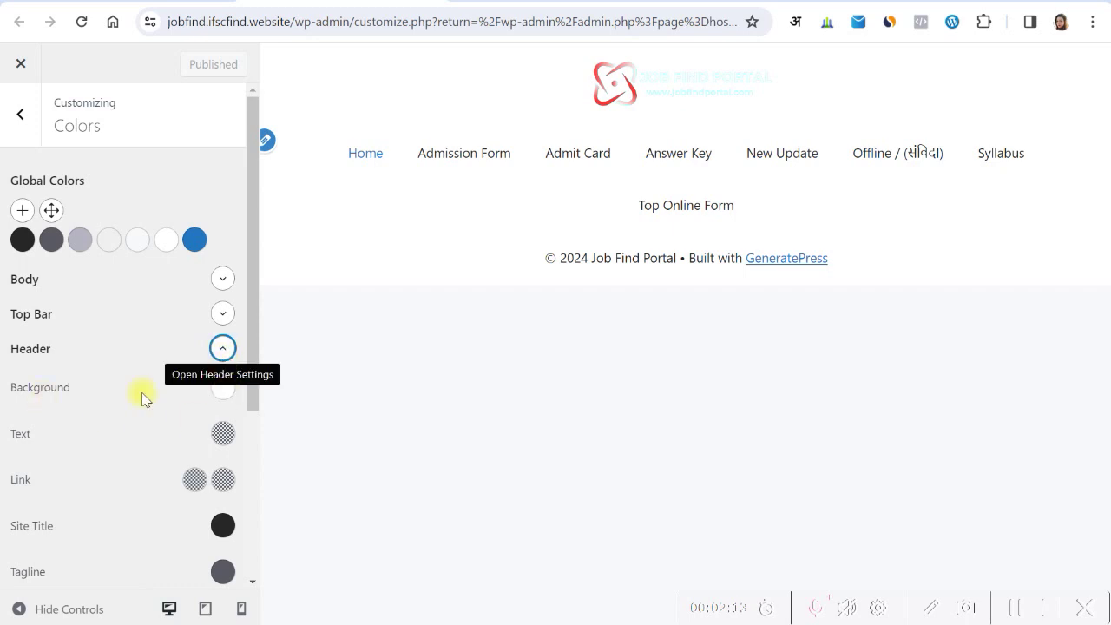
{"action": "left_click", "coordinate": [219, 388]}
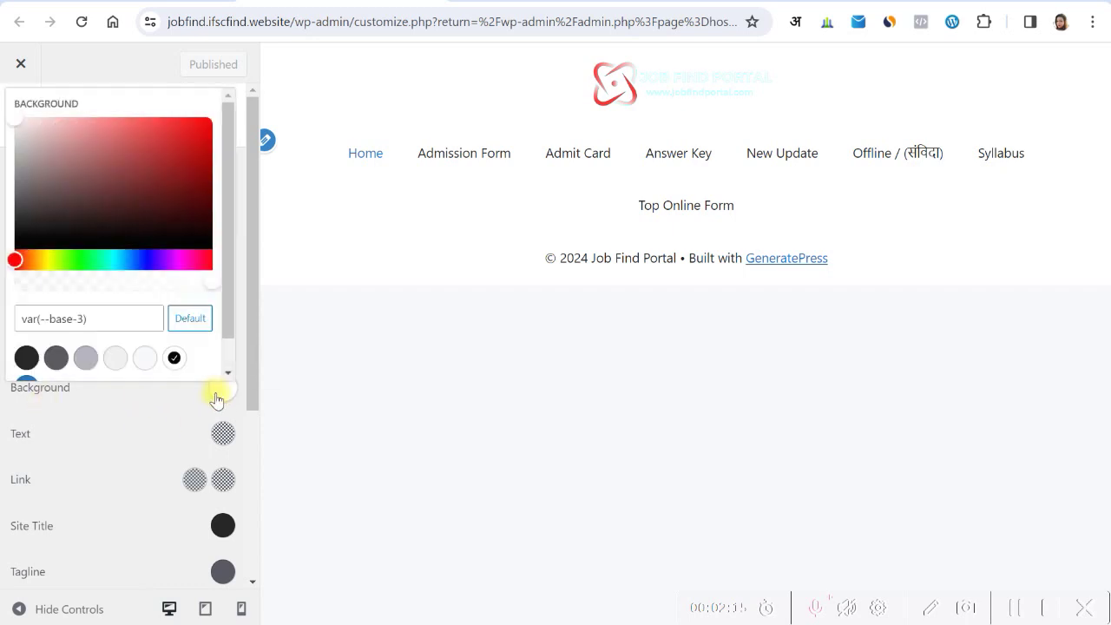
{"action": "left_click", "coordinate": [91, 320]}
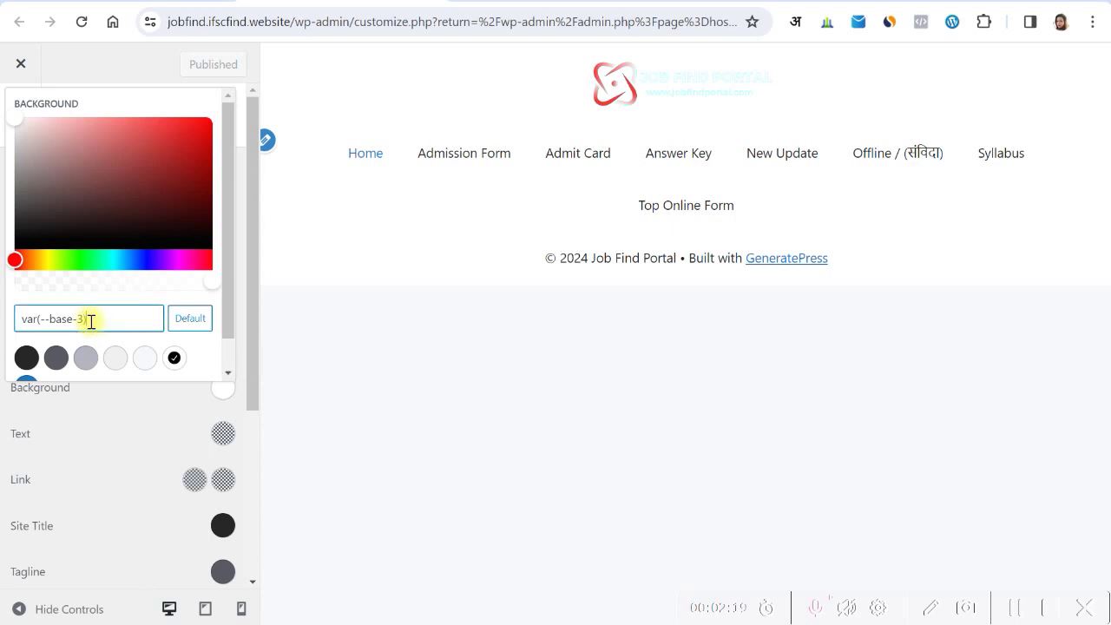
{"action": "key", "text": "BackSpace"}
{"action": "key", "text": "BackSpace"}
{"action": "key", "text": "BackSpace"}
{"action": "key", "text": "BackSpace"}
{"action": "key", "text": "BackSpace"}
{"action": "key", "text": "BackSpace"}
{"action": "key", "text": "BackSpace"}
{"action": "key", "text": "BackSpace"}
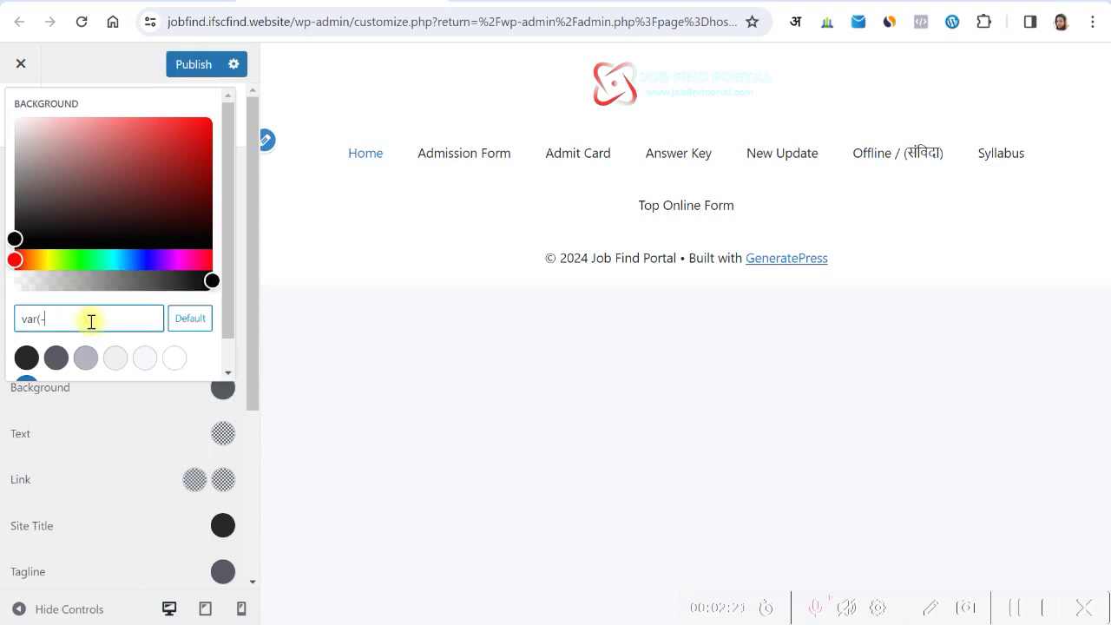
{"action": "key", "text": "ctrl+a"}
{"action": "type", "text": "#5690b8"}
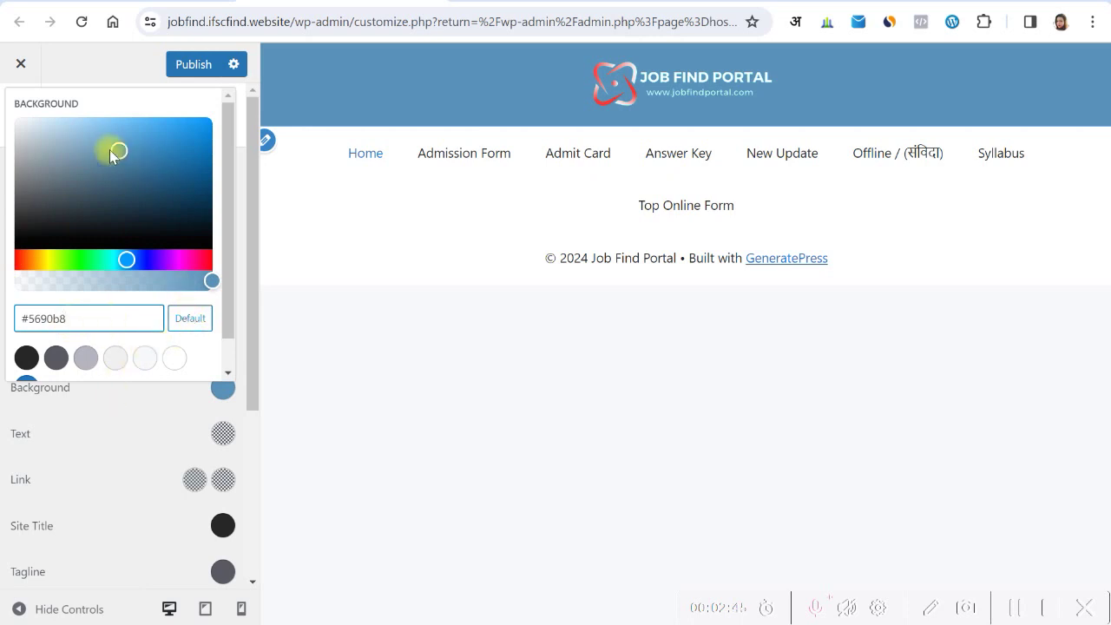
{"action": "left_click", "coordinate": [131, 404]}
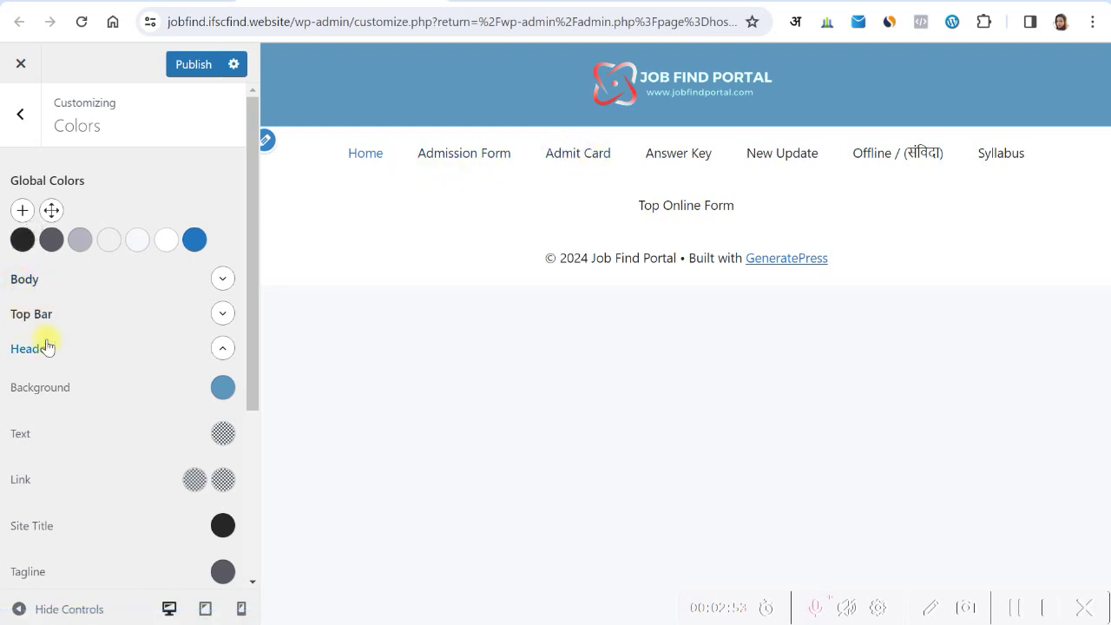
Set the primary navigation background to the near-black global colour.
{"action": "scroll", "coordinate": [48, 286], "scroll_direction": "down", "scroll_amount": 3}
{"action": "scroll", "coordinate": [54, 308], "scroll_direction": "up", "scroll_amount": 3}
{"action": "scroll", "coordinate": [74, 304], "scroll_direction": "down", "scroll_amount": 3}
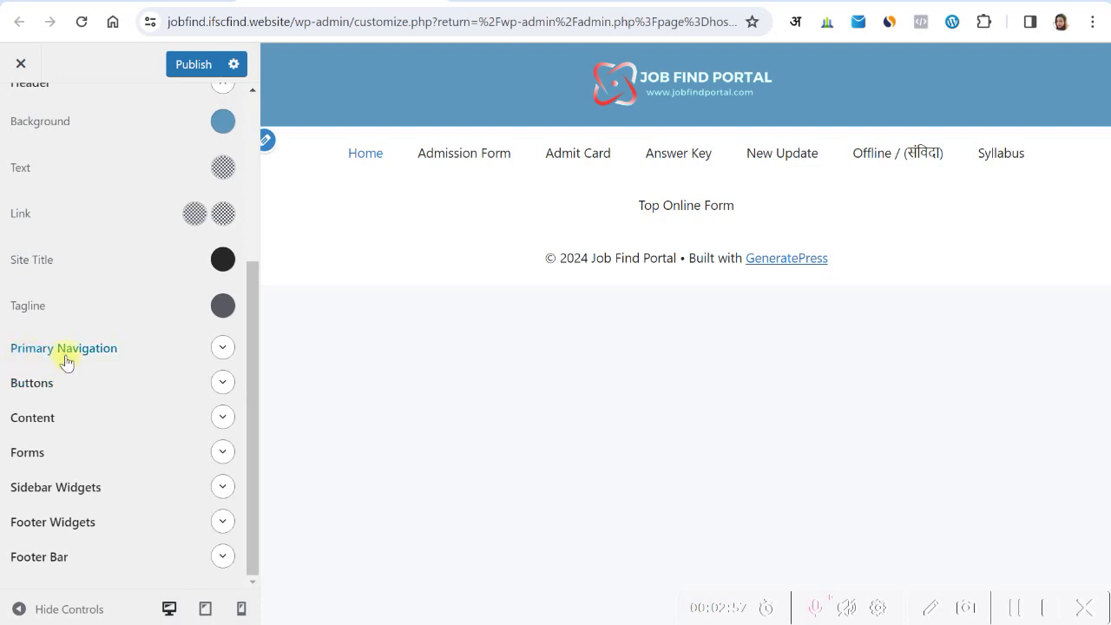
{"action": "left_click", "coordinate": [223, 349]}
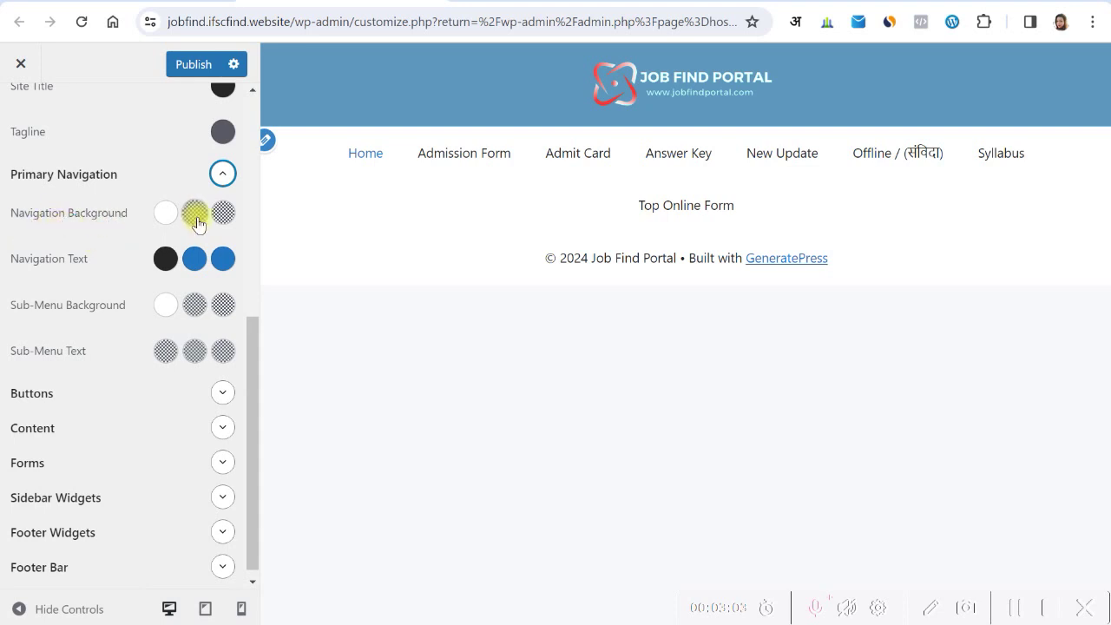
{"action": "left_click", "coordinate": [166, 214]}
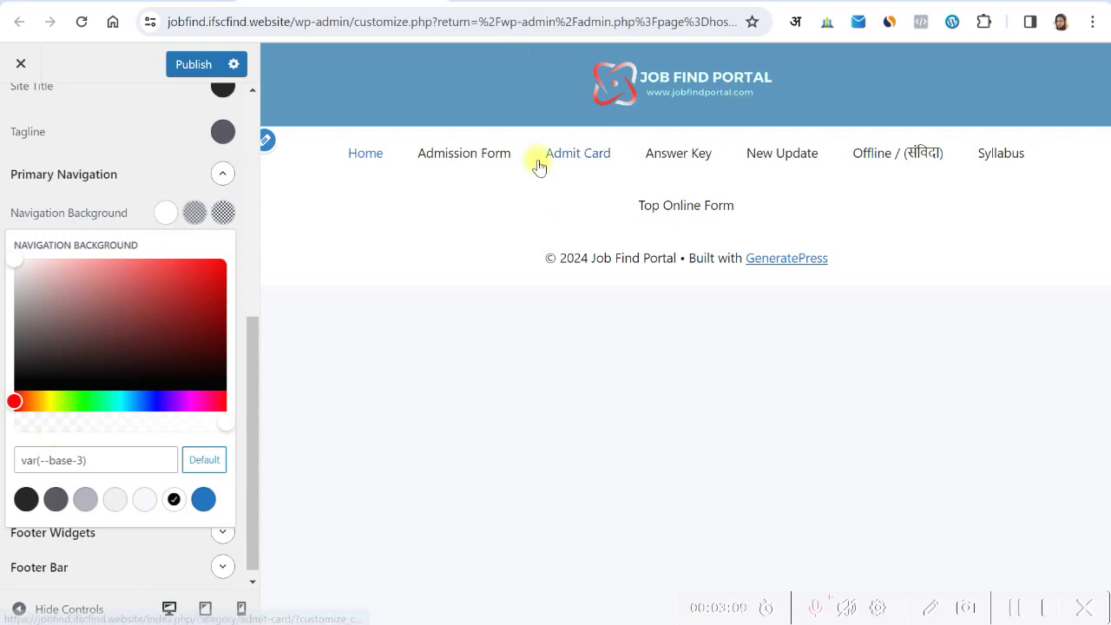
{"action": "left_click", "coordinate": [27, 500]}
{"action": "left_click", "coordinate": [135, 208]}
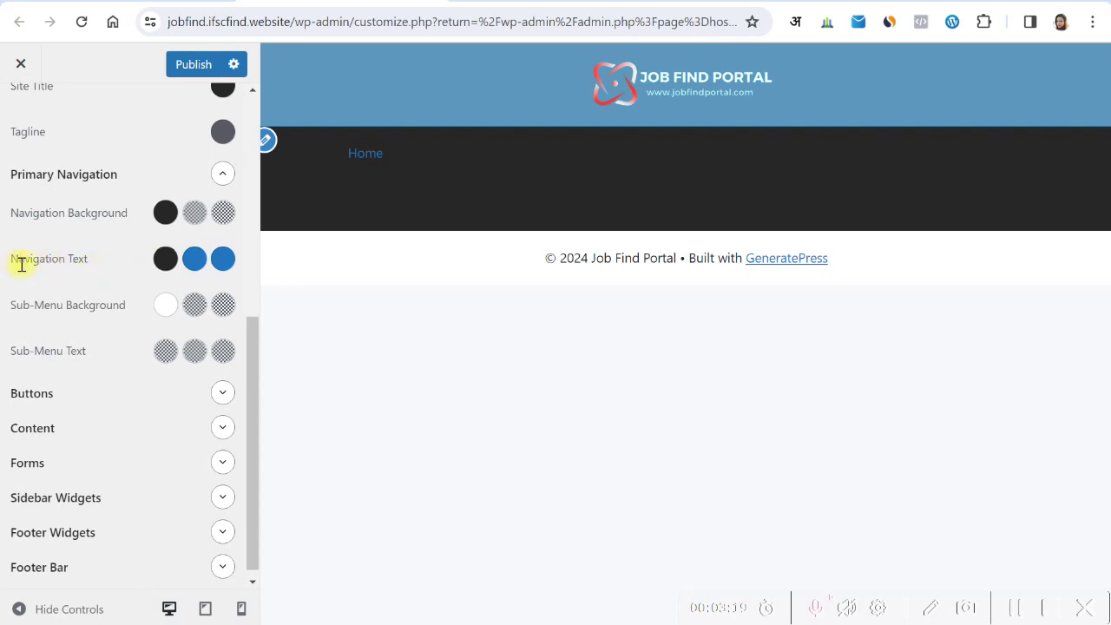
Set the primary navigation text colour to yellow, #d3d90c.
{"action": "left_click", "coordinate": [165, 259]}
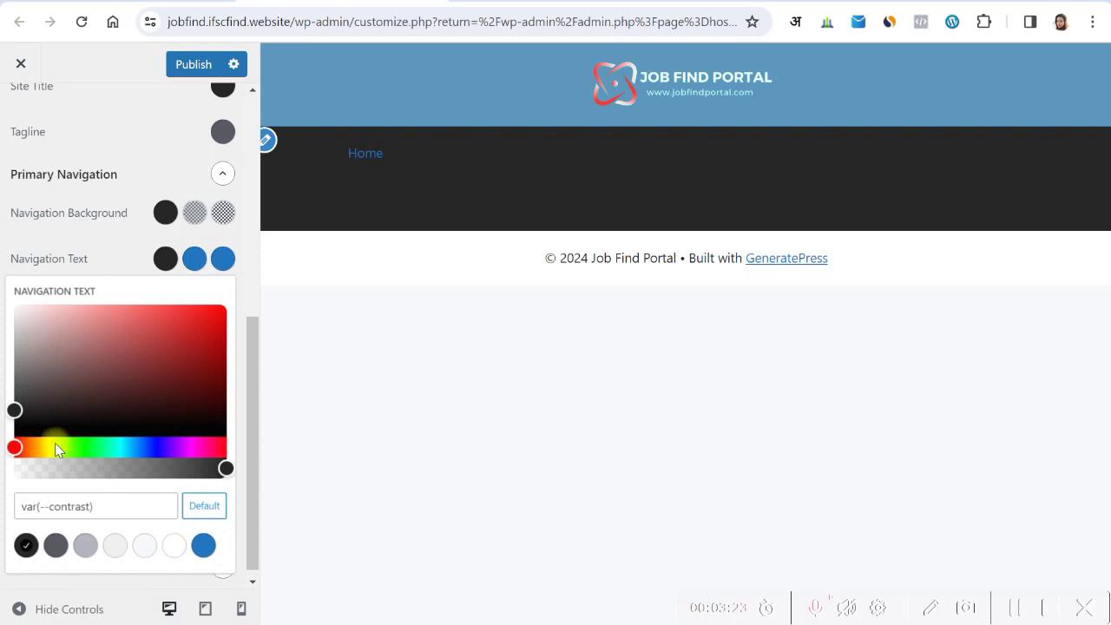
{"action": "left_click_drag", "start_coordinate": [14, 448], "coordinate": [39, 447]}
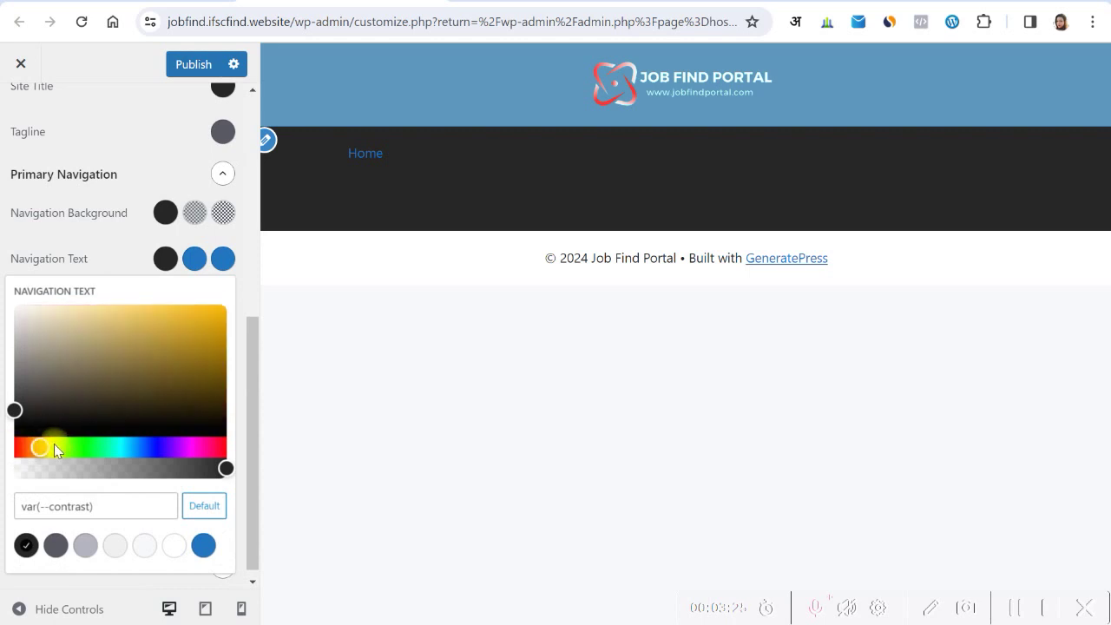
{"action": "left_click", "coordinate": [53, 445]}
{"action": "left_click_drag", "start_coordinate": [14, 409], "coordinate": [214, 323]}
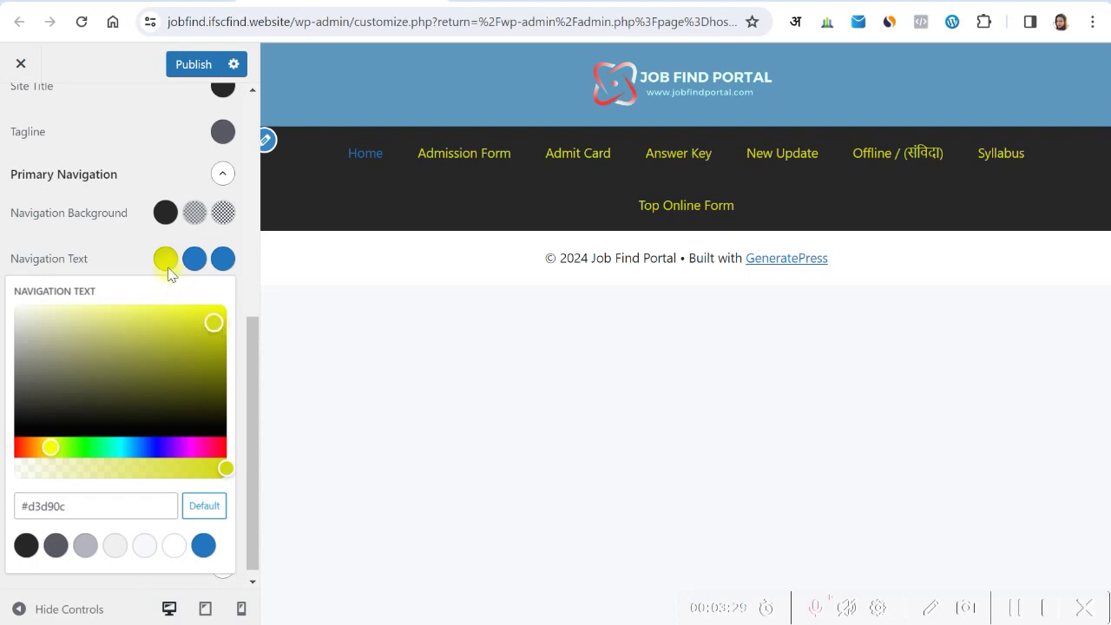
{"action": "left_click", "coordinate": [103, 267]}
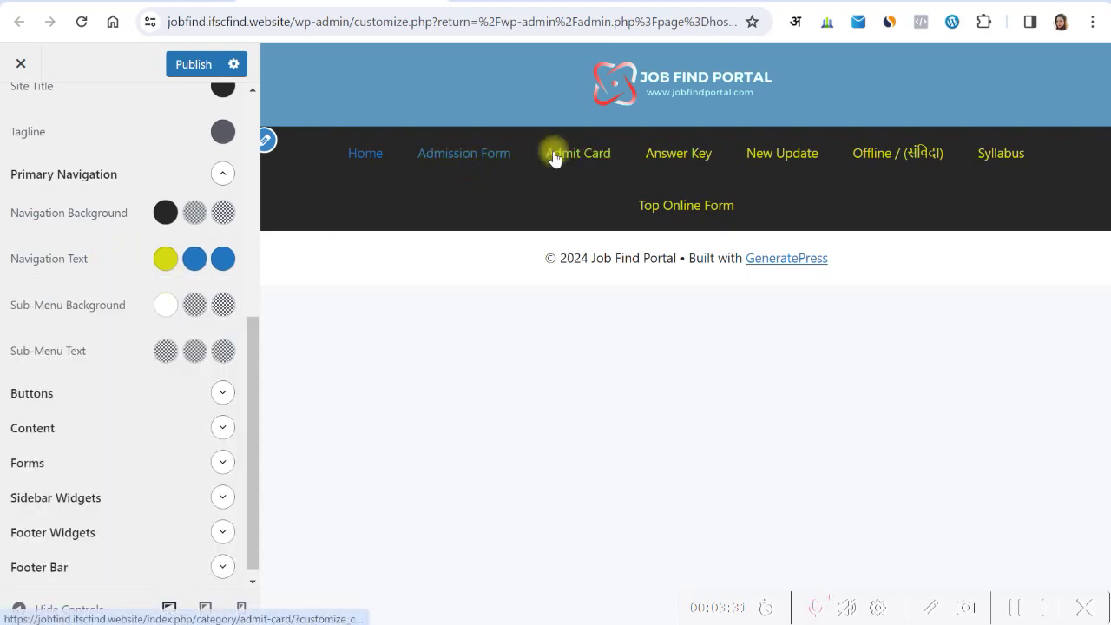
Set the navigation text hover colour to near-white and publish the colour changes.
{"action": "left_click", "coordinate": [194, 261]}
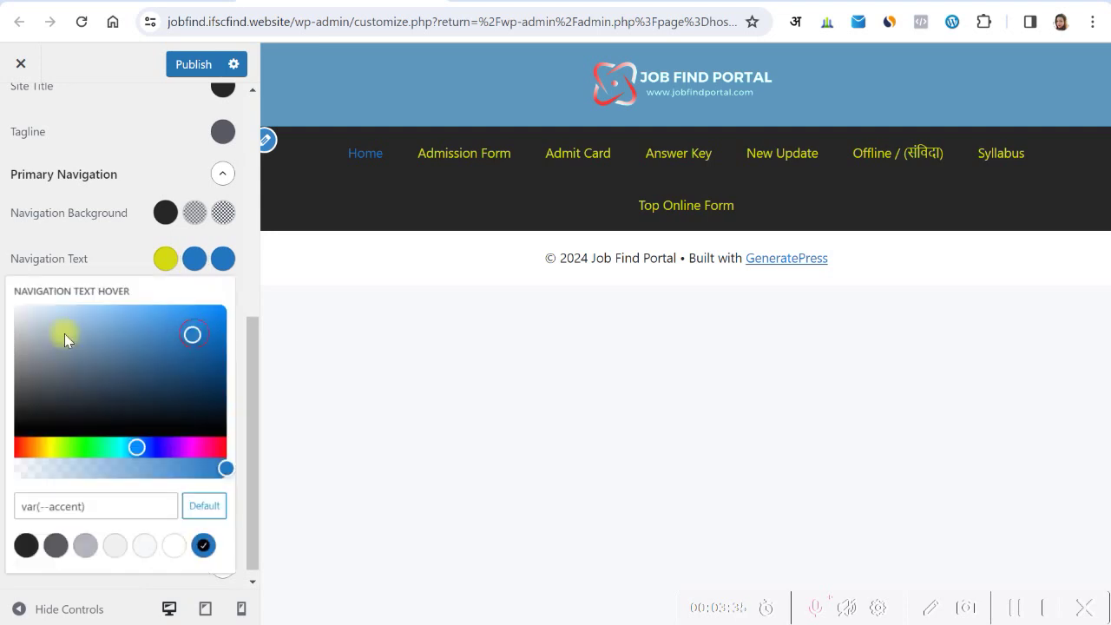
{"action": "left_click_drag", "start_coordinate": [64, 333], "coordinate": [10, 314]}
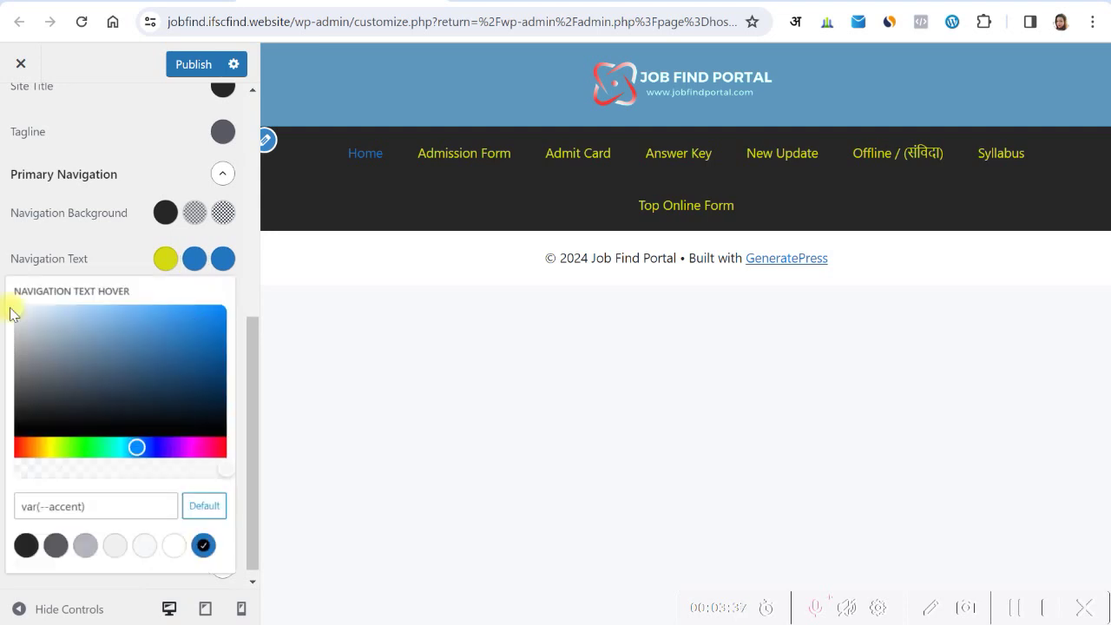
{"action": "left_click", "coordinate": [191, 263]}
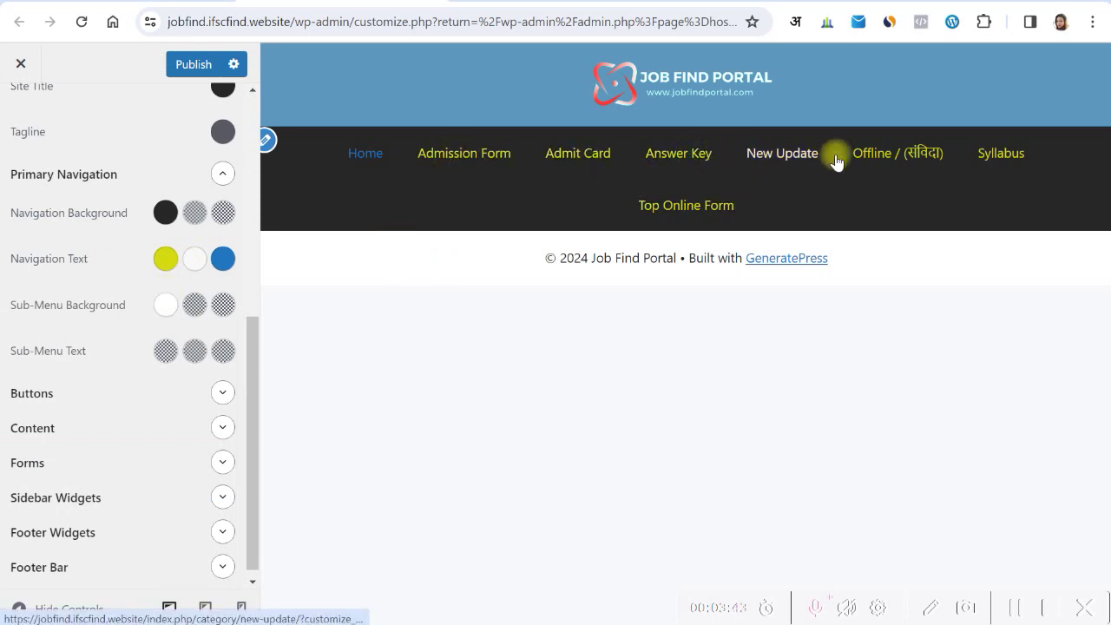
{"action": "left_click", "coordinate": [189, 68]}
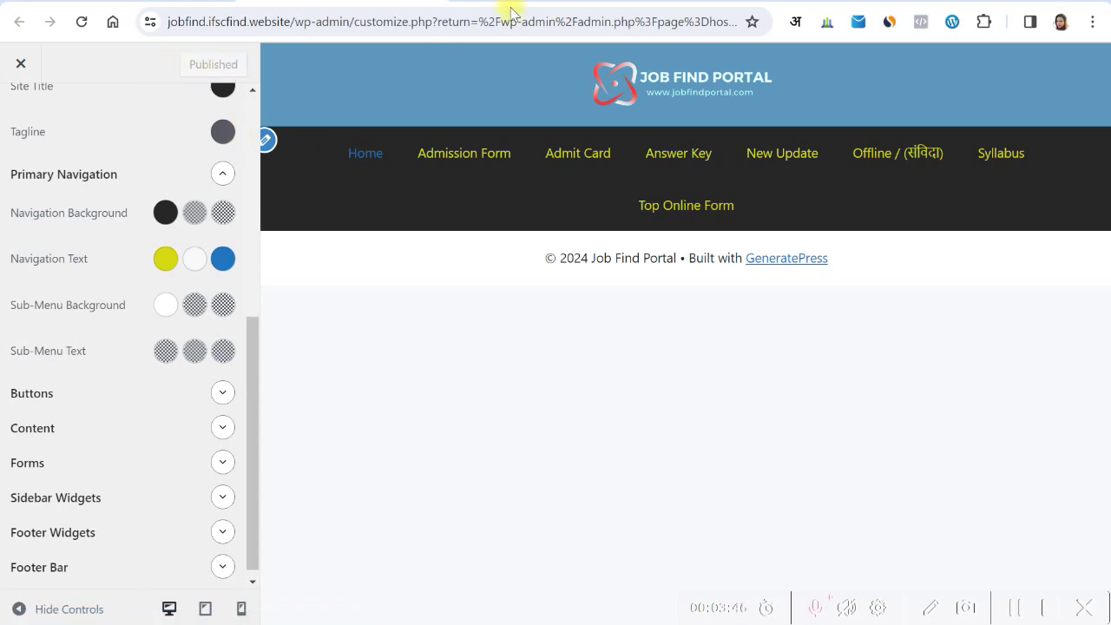
Reload the jobfind.ifscfind.website front page and compare its header and menu with those of the demo site.
{"action": "key", "text": "alt+Tab"}
{"action": "left_click", "coordinate": [81, 22]}
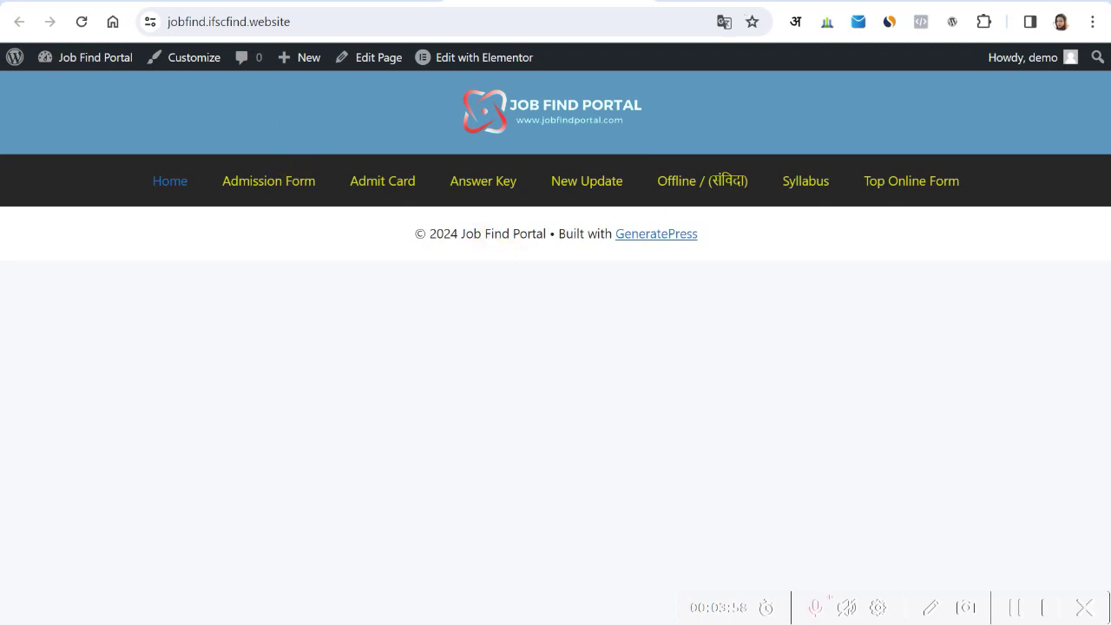
{"action": "key", "text": "ctrl+Tab"}
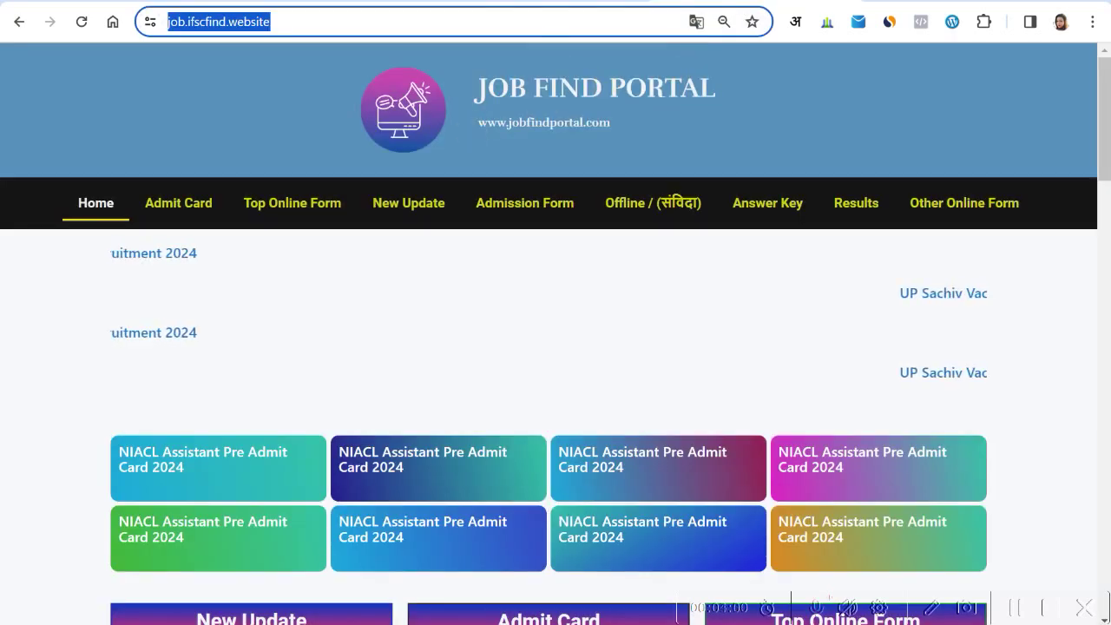
{"action": "key", "text": "ctrl+Tab"}
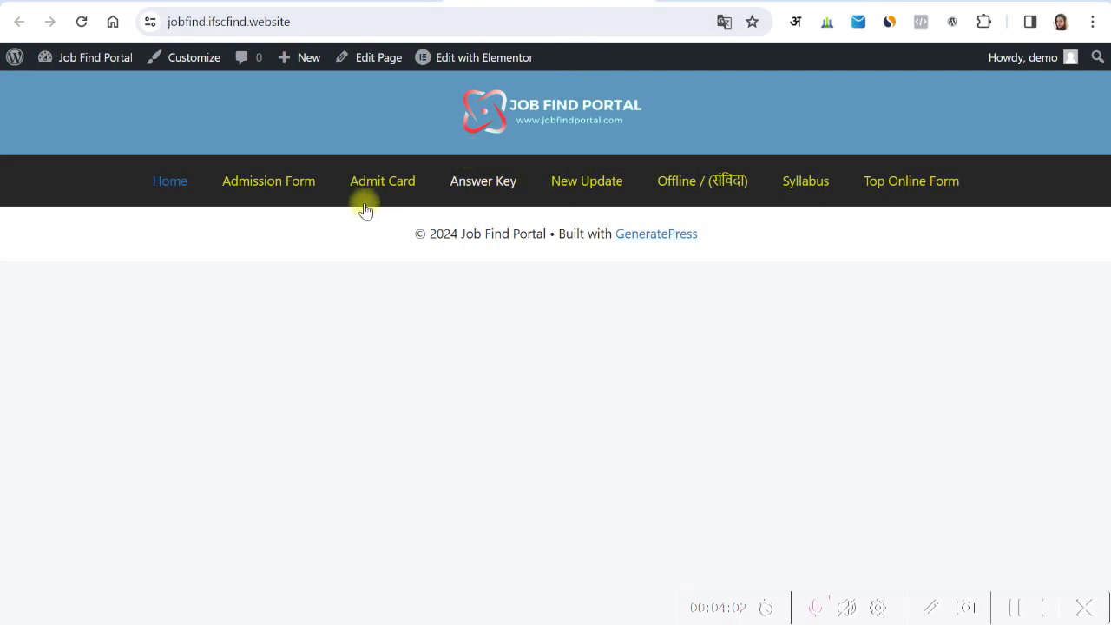
Examine the demo homepage's scrolling headlines, coloured post boxes and category boxes down to the Certificate, Syllabus and Upcoming/ Scholarships row.
{"action": "key", "text": "ctrl+Tab"}
{"action": "key", "text": "ctrl+Tab"}
{"action": "key", "text": "ctrl+Tab"}
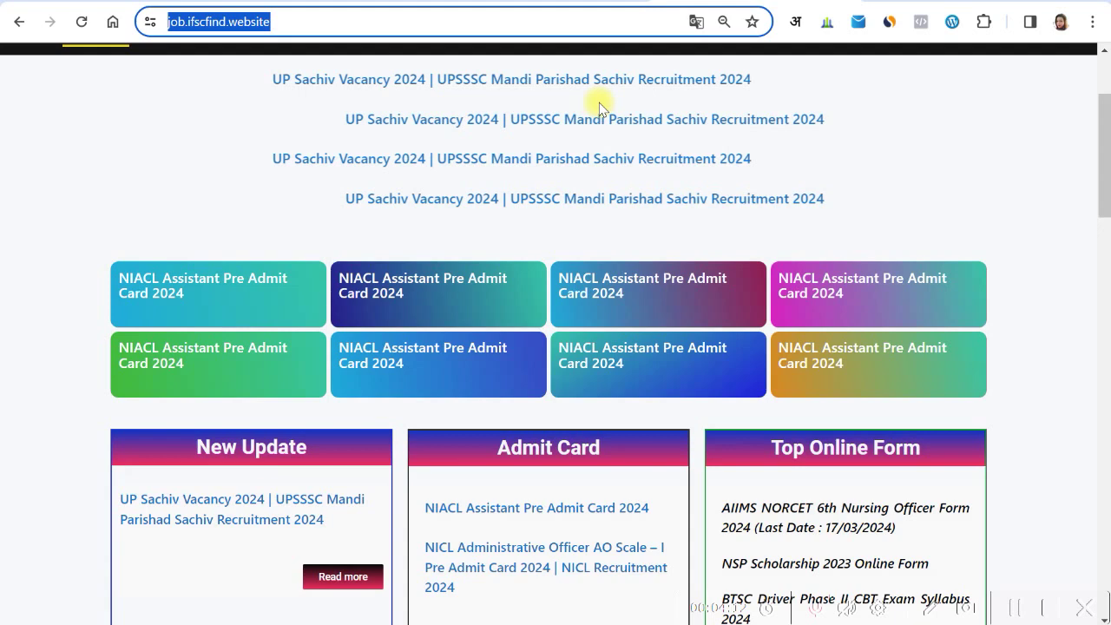
{"action": "scroll", "coordinate": [197, 119], "scroll_direction": "down", "scroll_amount": 2}
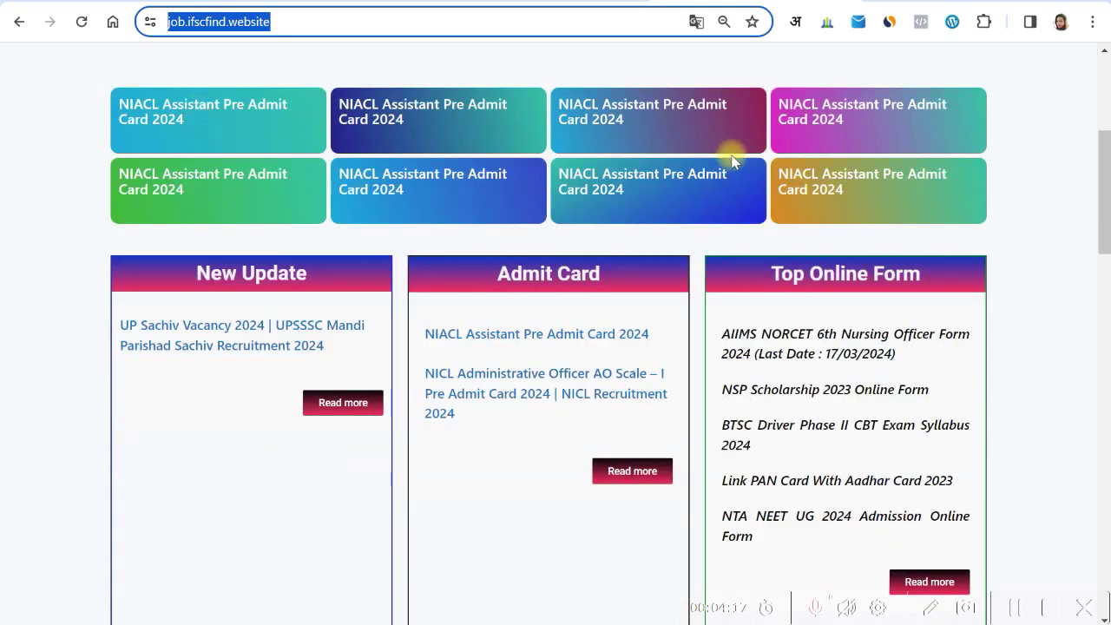
{"action": "scroll", "coordinate": [223, 153], "scroll_direction": "down", "scroll_amount": 2}
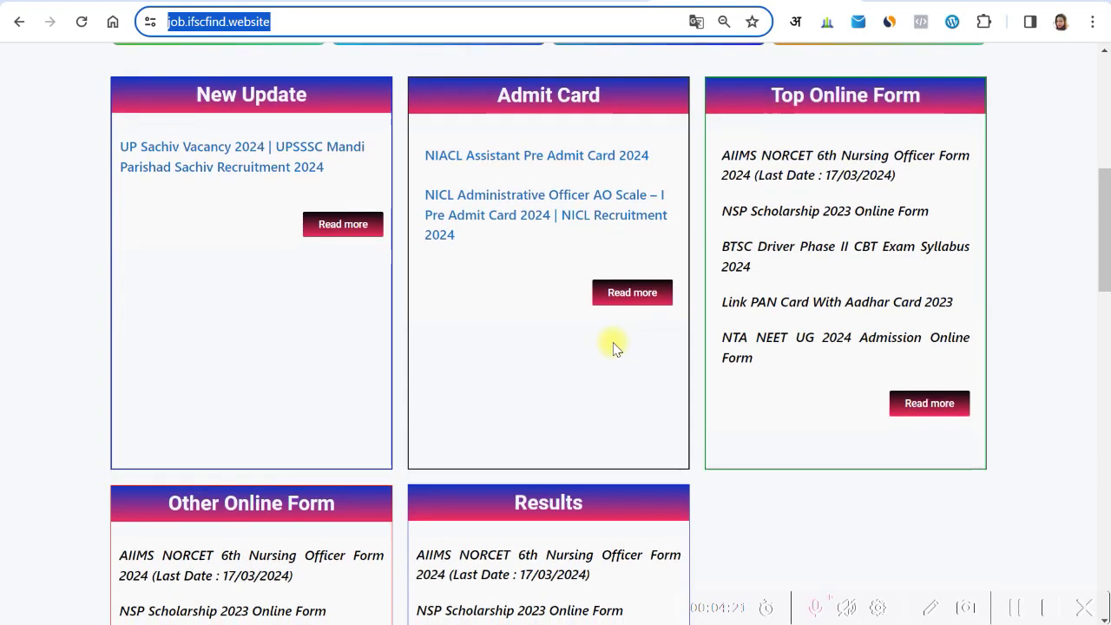
{"action": "scroll", "coordinate": [613, 345], "scroll_direction": "down", "scroll_amount": 1}
{"action": "scroll", "coordinate": [613, 346], "scroll_direction": "down", "scroll_amount": 3}
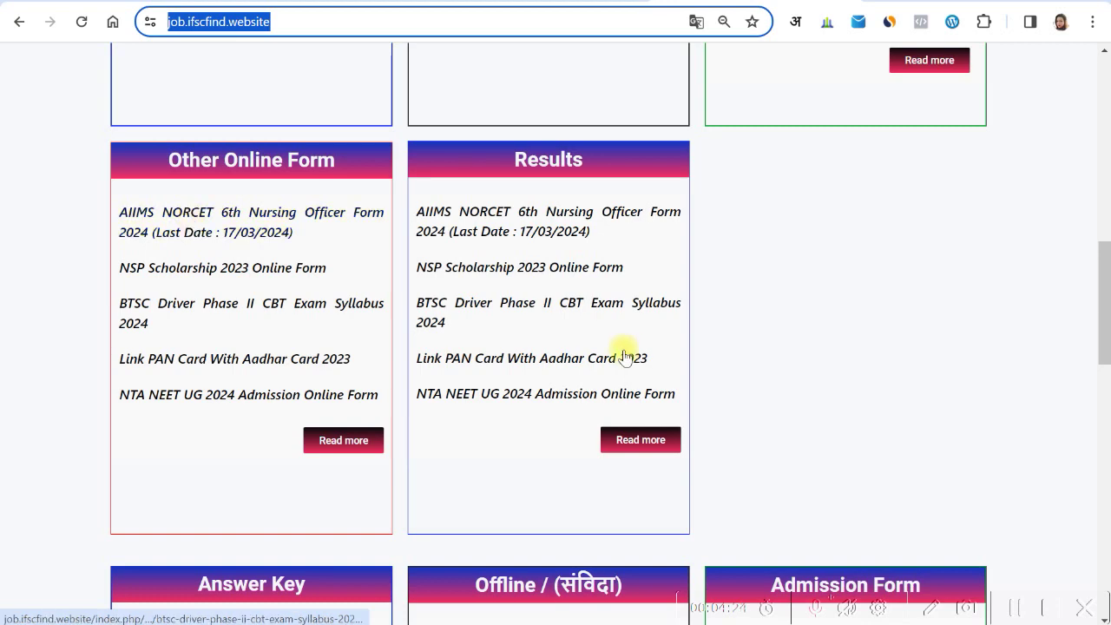
{"action": "scroll", "coordinate": [625, 356], "scroll_direction": "down", "scroll_amount": 8}
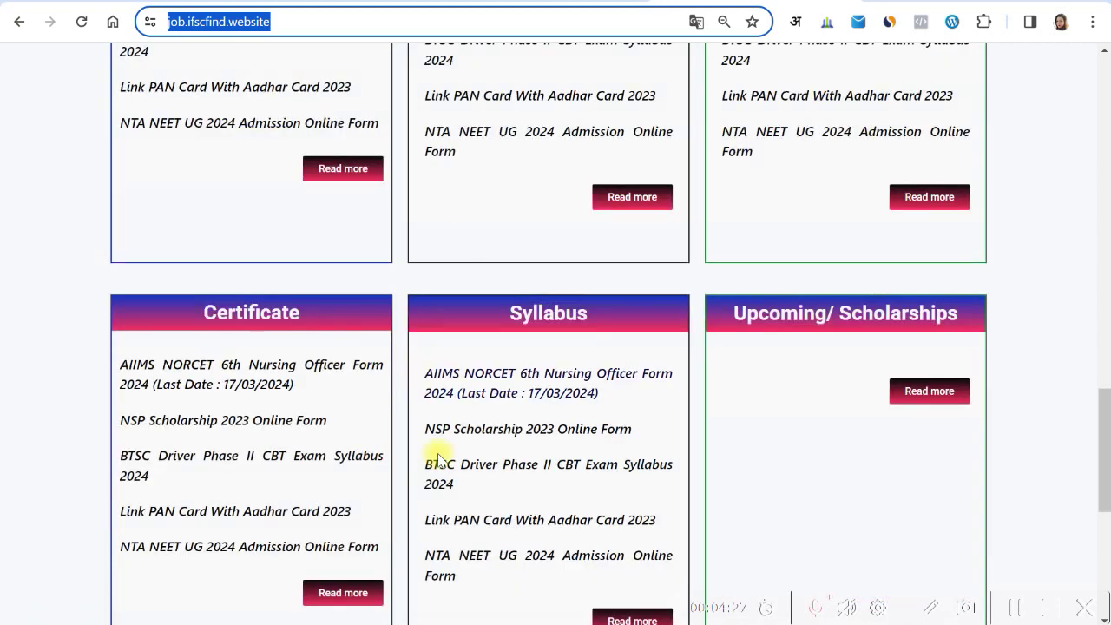
{"action": "scroll", "coordinate": [605, 372], "scroll_direction": "down", "scroll_amount": 3}
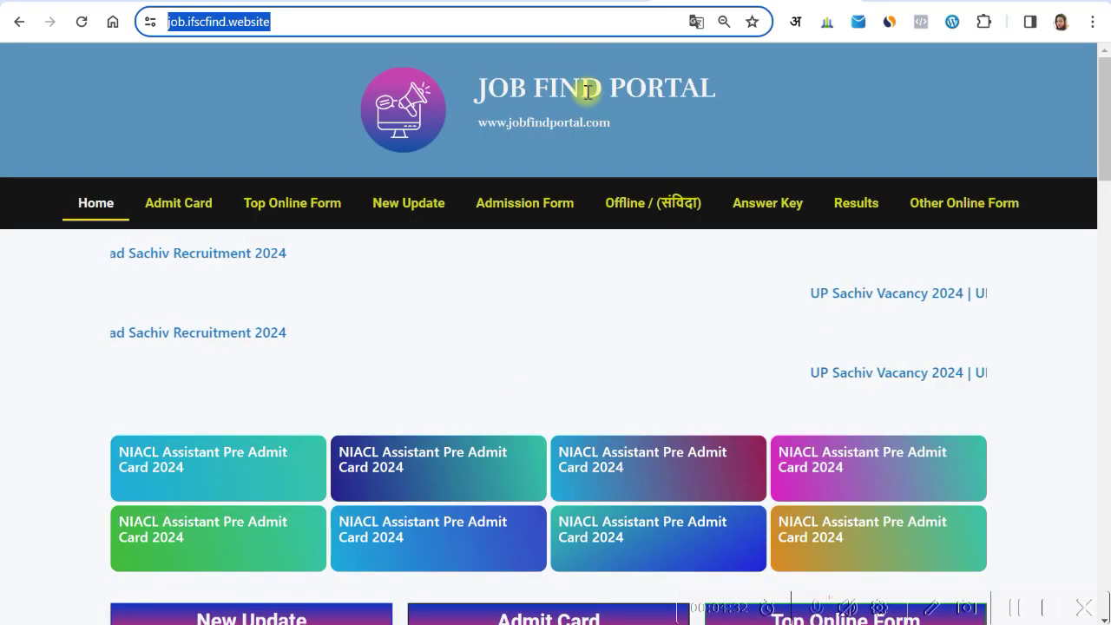
Go to the jobfind.ifscfind.website admin, find the Home page among the pages and open it in the Elementor editor.
{"action": "type", "text": "jobfind.ifscfind.website"}
{"action": "key", "text": "Return"}
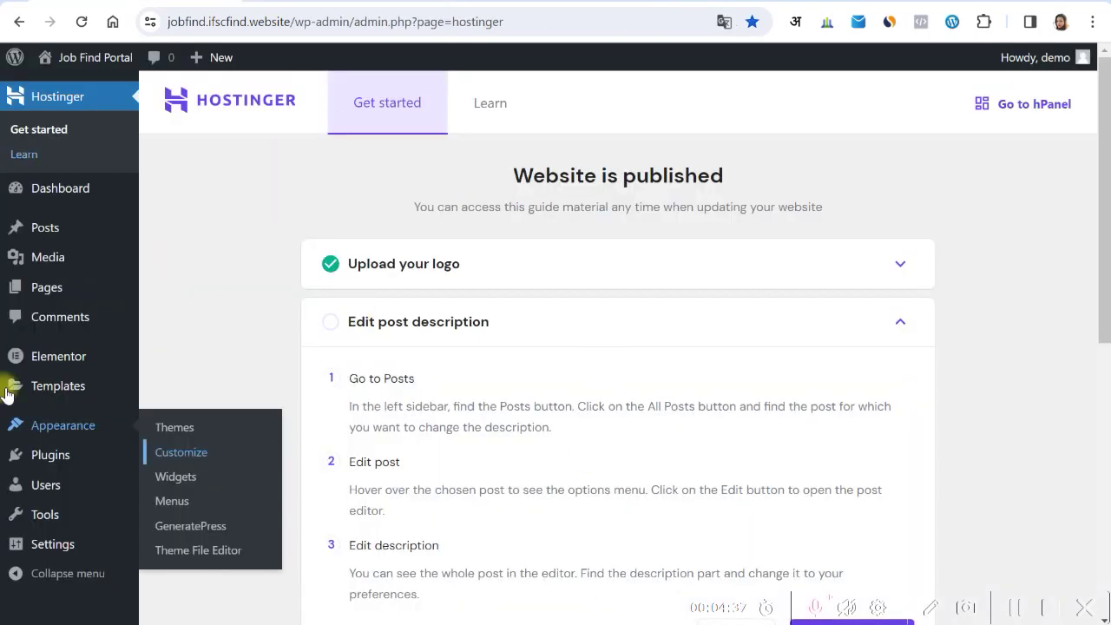
{"action": "left_click", "coordinate": [37, 286]}
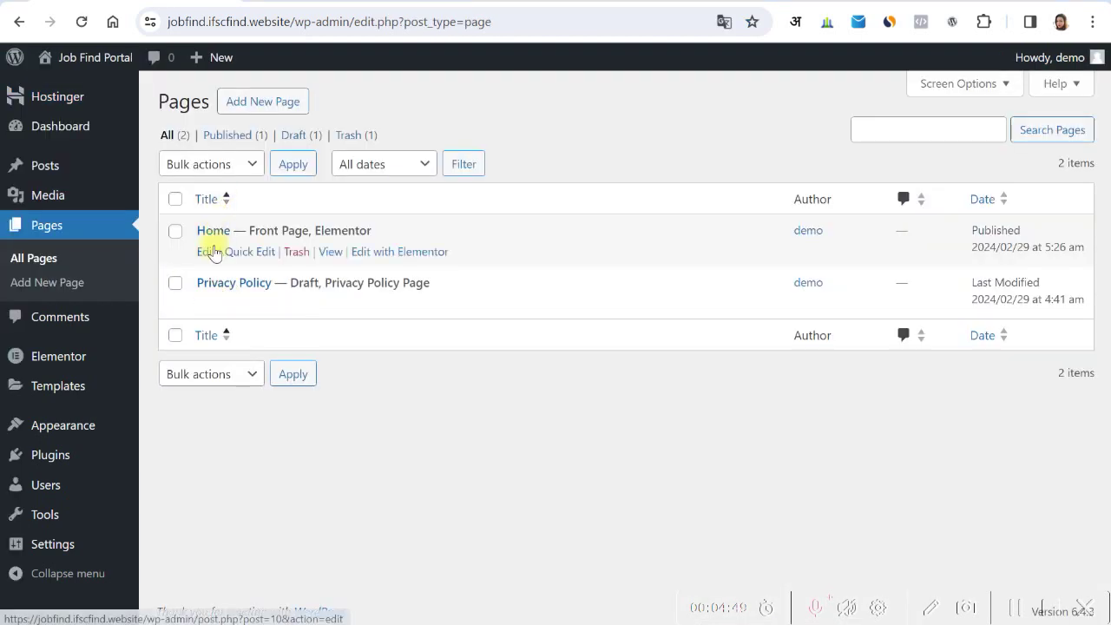
{"action": "right_click", "coordinate": [206, 253]}
{"action": "key", "text": "Escape"}
{"action": "left_click", "coordinate": [205, 252]}
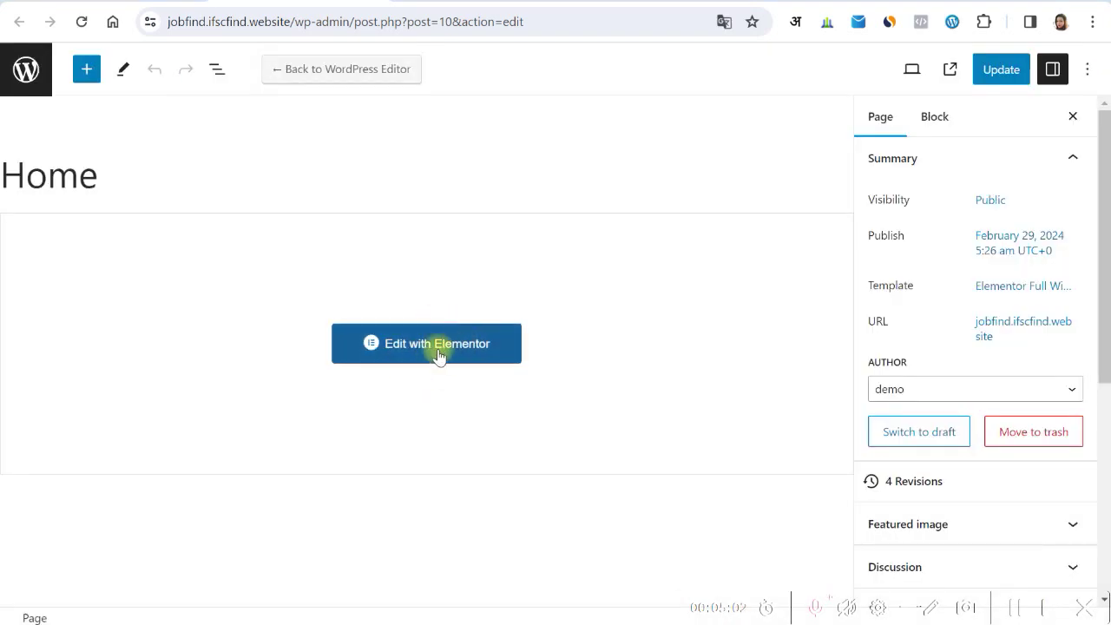
{"action": "left_click", "coordinate": [440, 349]}
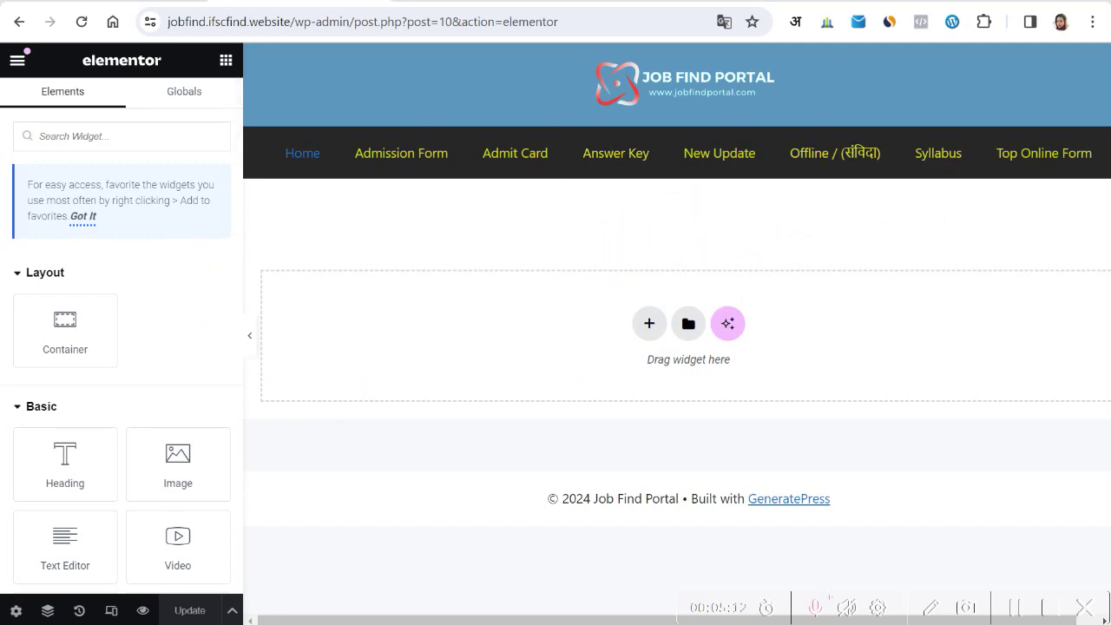
Review the demo homepage's headline, coloured box and category sections again, and return to the Home page in the Elementor editor.
{"action": "left_click", "coordinate": [625, 5]}
{"action": "left_click", "coordinate": [790, 4]}
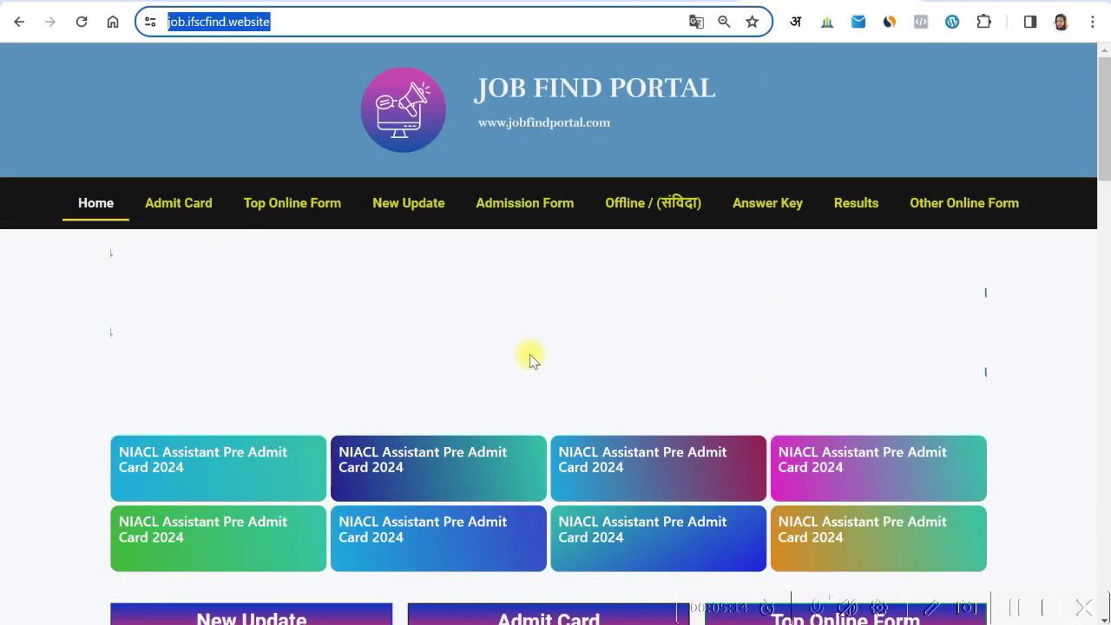
{"action": "scroll", "coordinate": [462, 276], "scroll_direction": "down", "scroll_amount": 2}
{"action": "scroll", "coordinate": [462, 276], "scroll_direction": "down", "scroll_amount": 8}
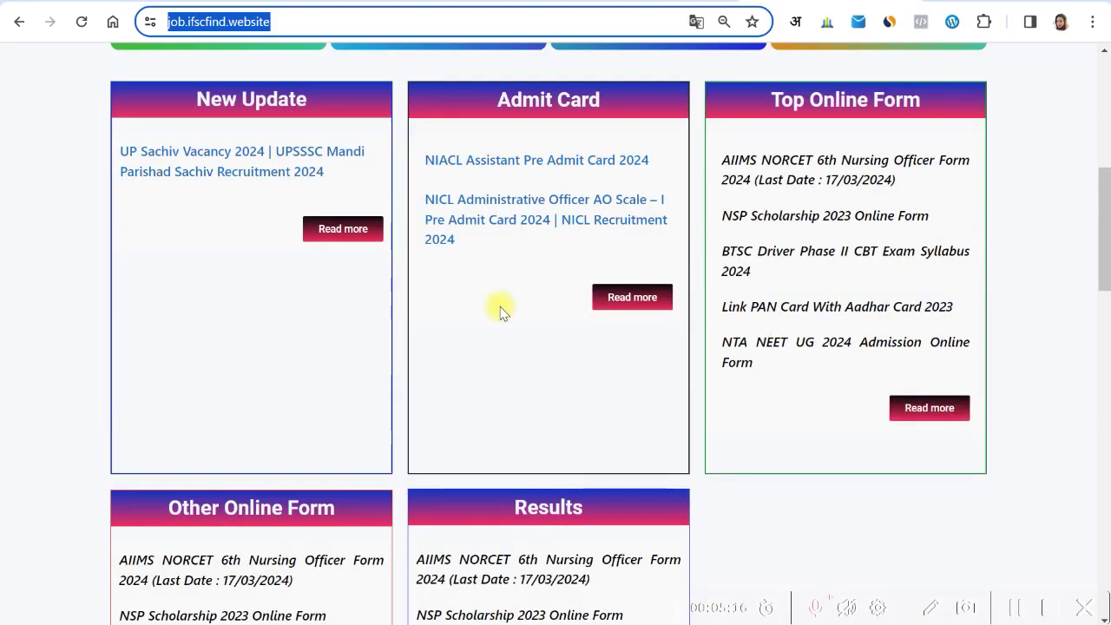
{"action": "scroll", "coordinate": [489, 320], "scroll_direction": "up", "scroll_amount": 9}
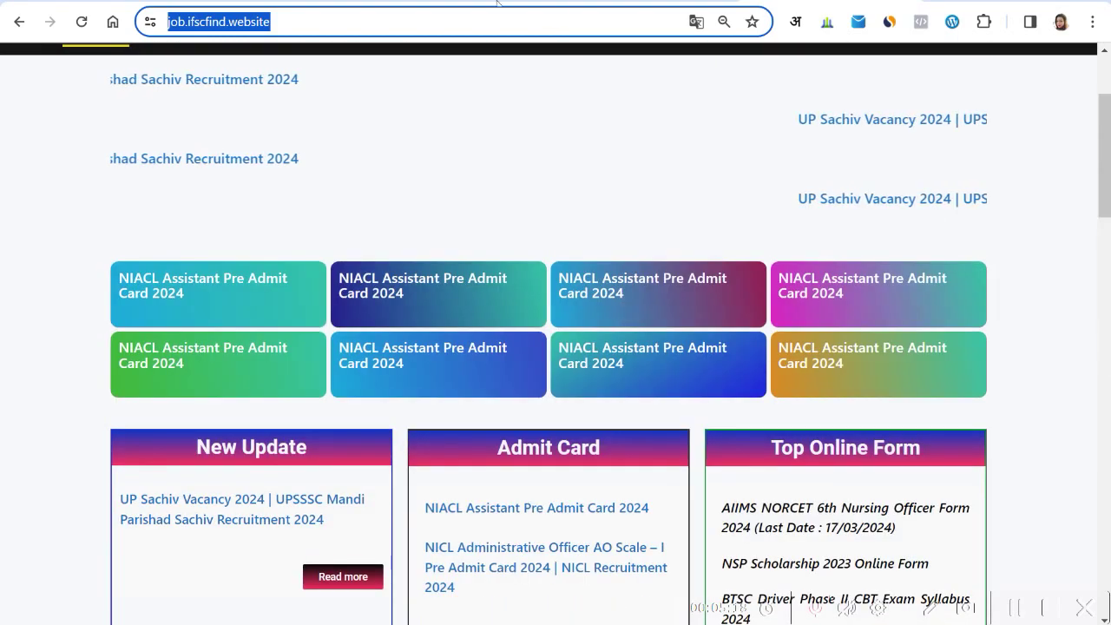
{"action": "key", "text": "ctrl+Tab"}
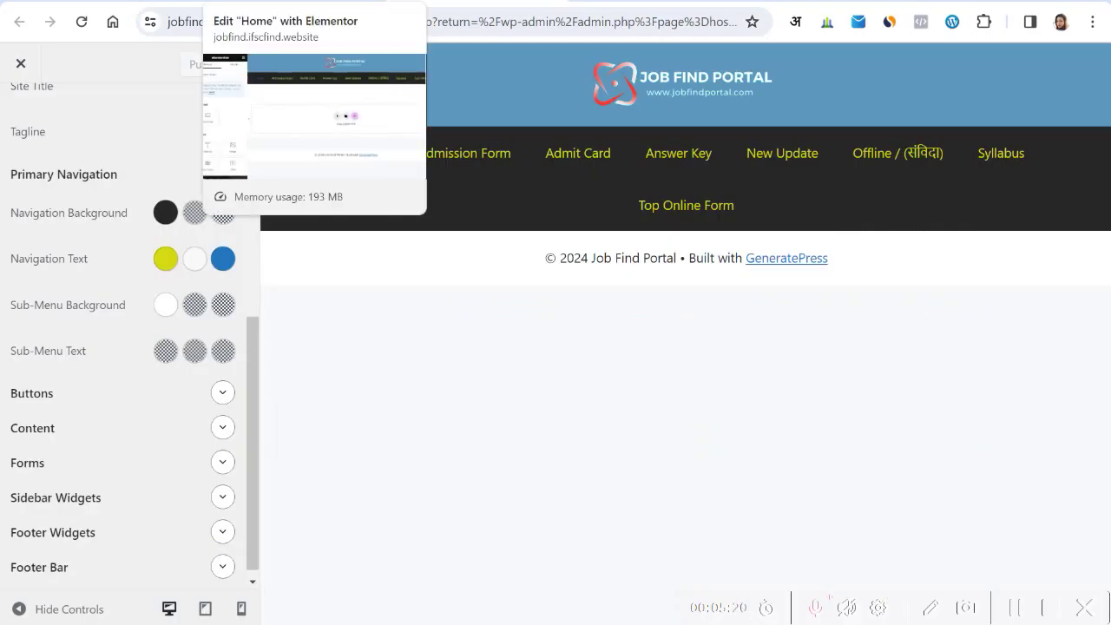
{"action": "left_click", "coordinate": [447, 3]}
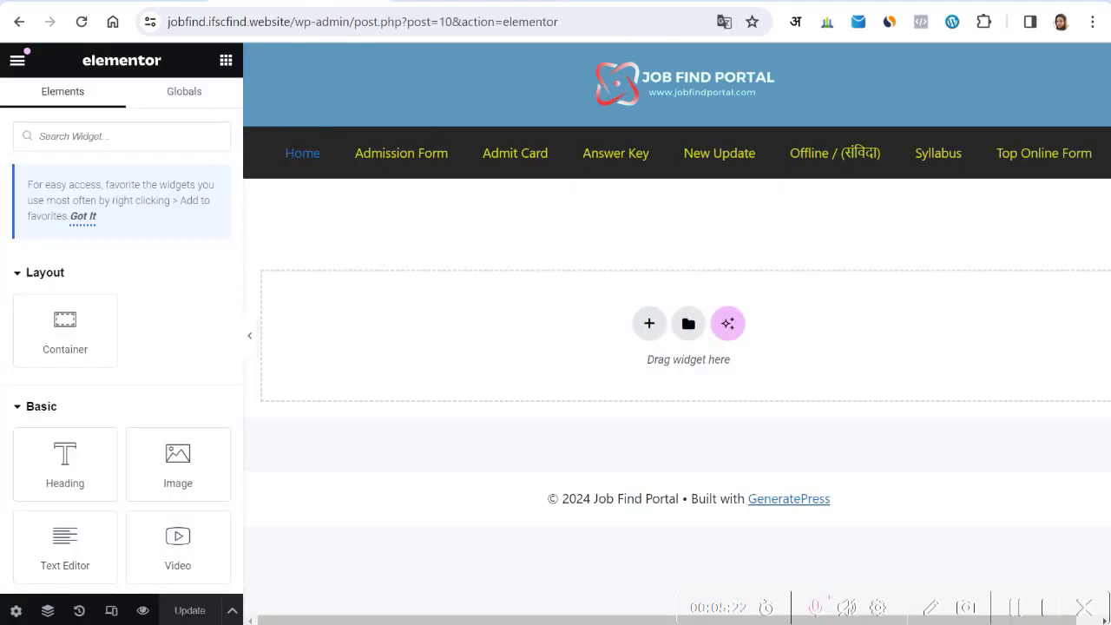